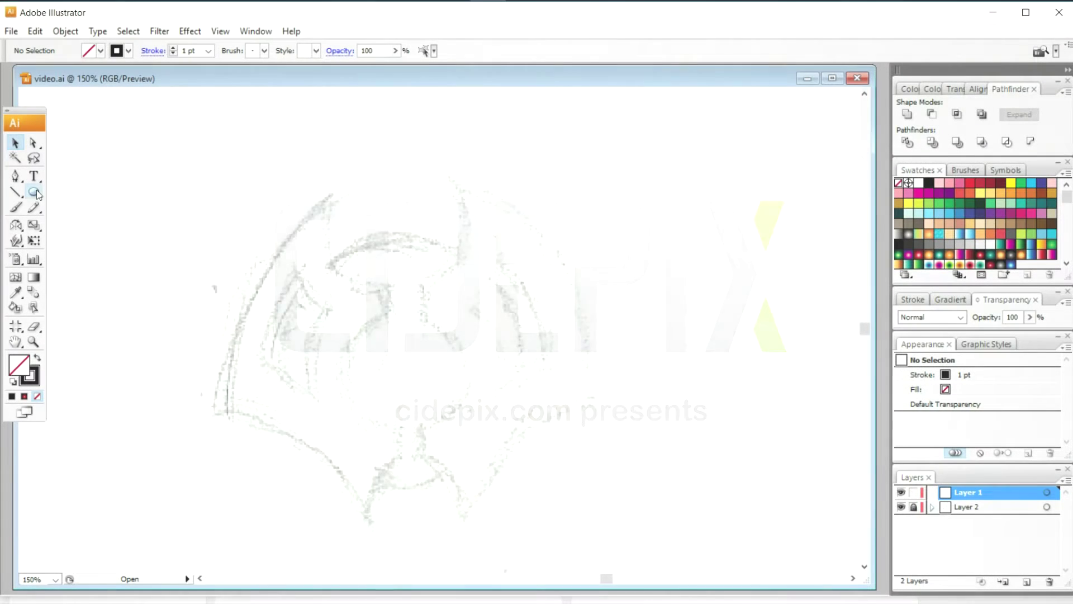
Draw a circle about 37.394 mm across over the centre of the traced sketch
left_click(34, 192)
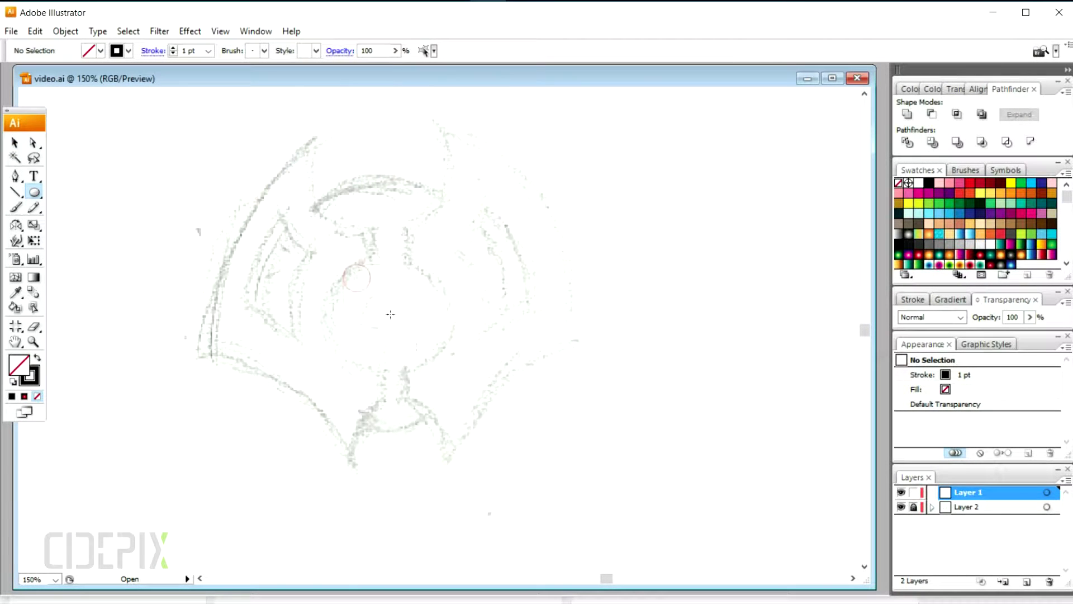
left_click_drag(345, 264, 453, 373)
Enlarge the circle slightly and scale larger concentric copies around it
left_click(14, 143)
left_click_drag(342, 319, 336, 318)
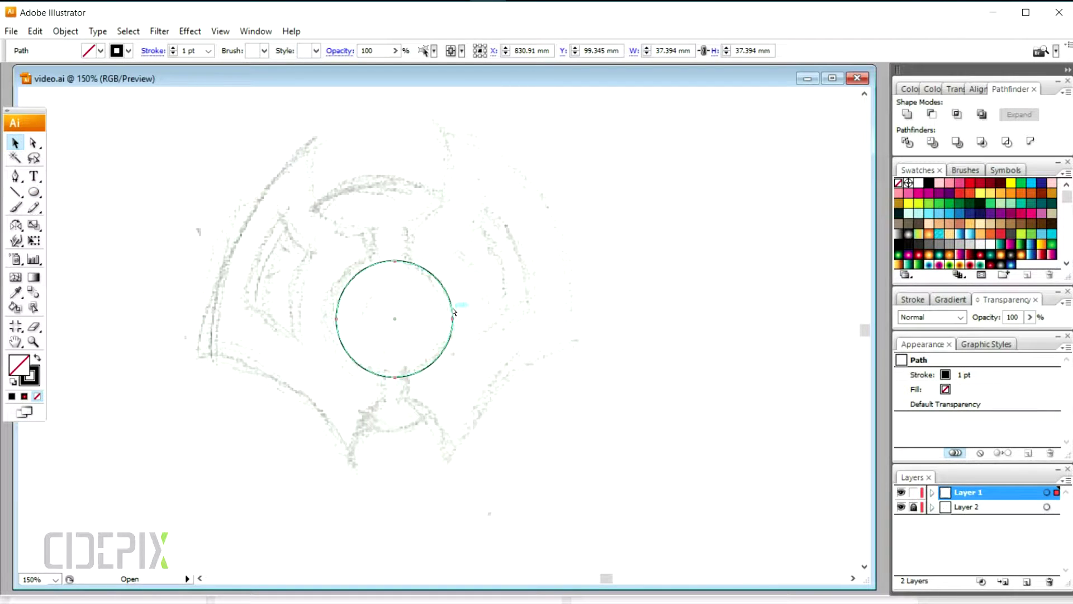
left_click_drag(453, 261, 492, 226)
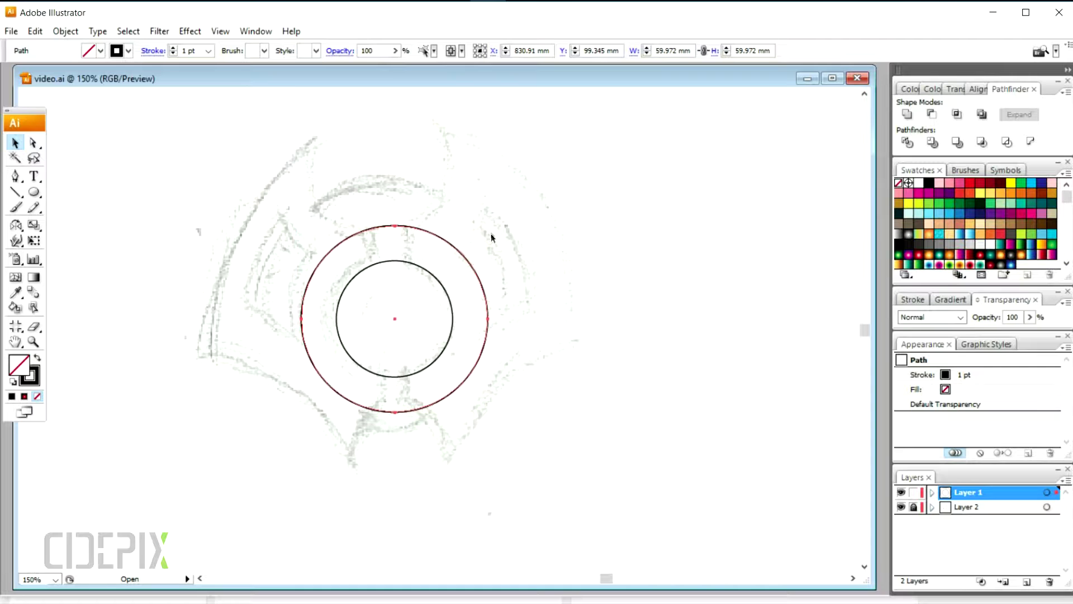
left_click_drag(488, 225, 530, 184)
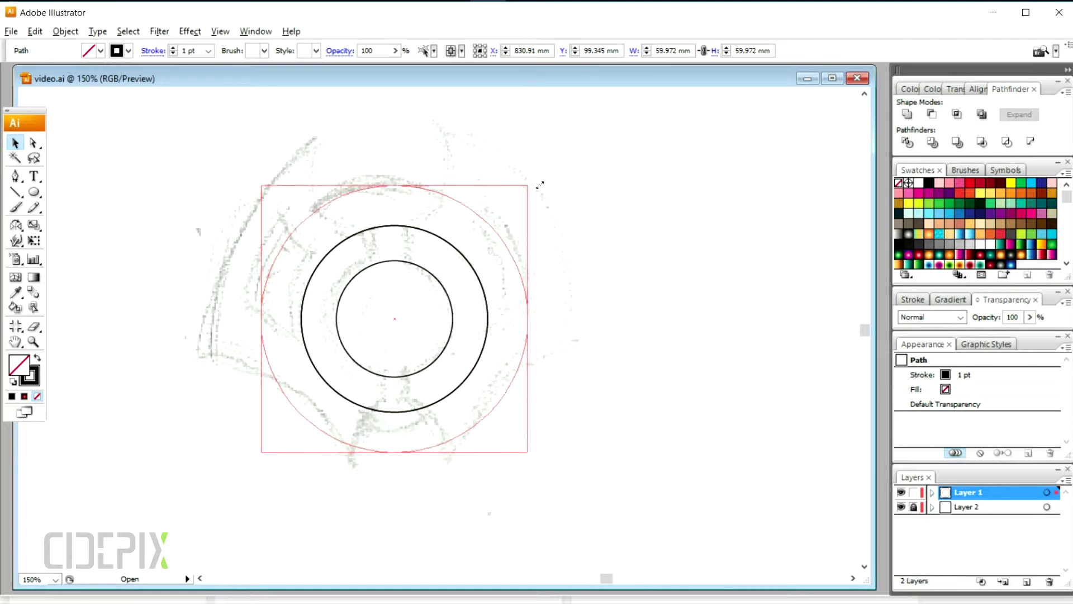
left_click_drag(395, 184, 394, 178, "shift")
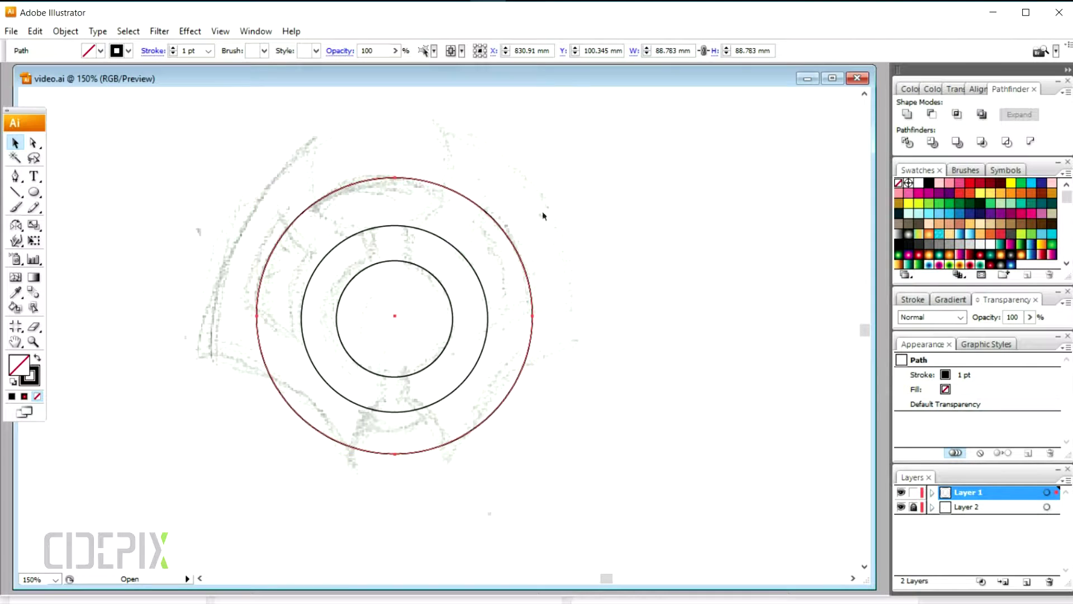
key("ctrl+minus")
Add the outermost concentric ring, stretched taller to 114.183 × 122.768 mm
left_click_drag(479, 251, 506, 224, "alt+shift")
left_click_drag(387, 223, 381, 213)
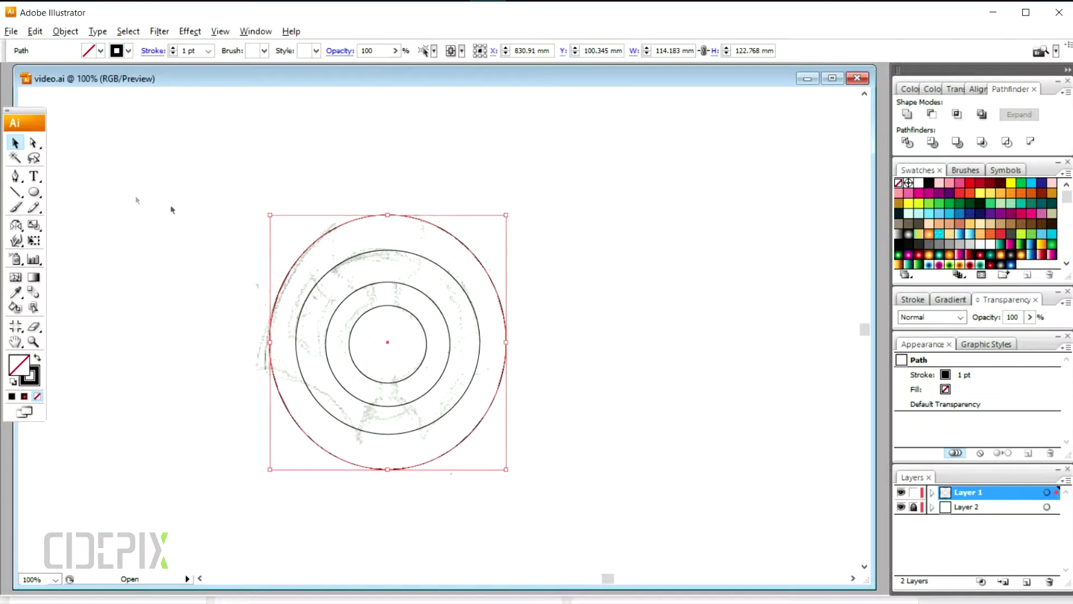
left_click(460, 261)
key("ctrl+equal")
left_click_drag(382, 285, 374, 299)
left_click(16, 177)
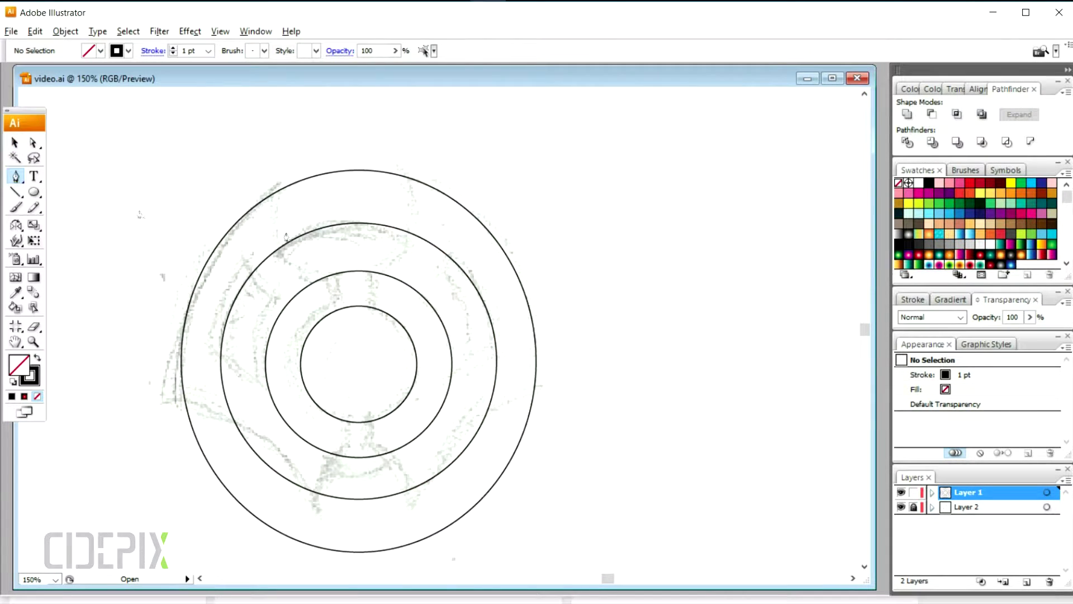
Draw a curved path from the outer ring's top down to the inner circle
left_click(401, 164)
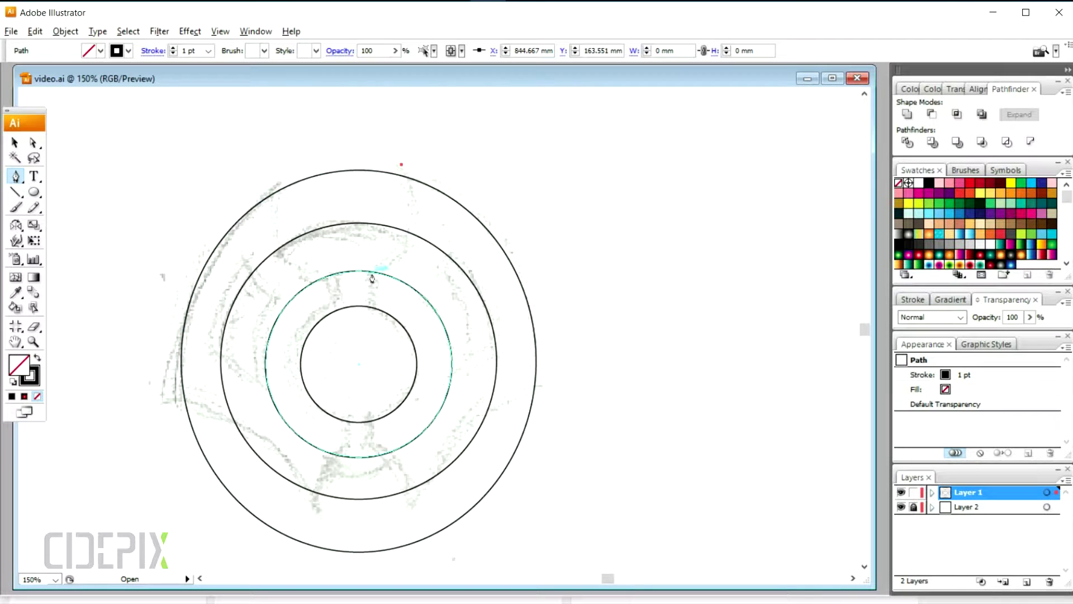
left_click_drag(370, 271, 301, 305)
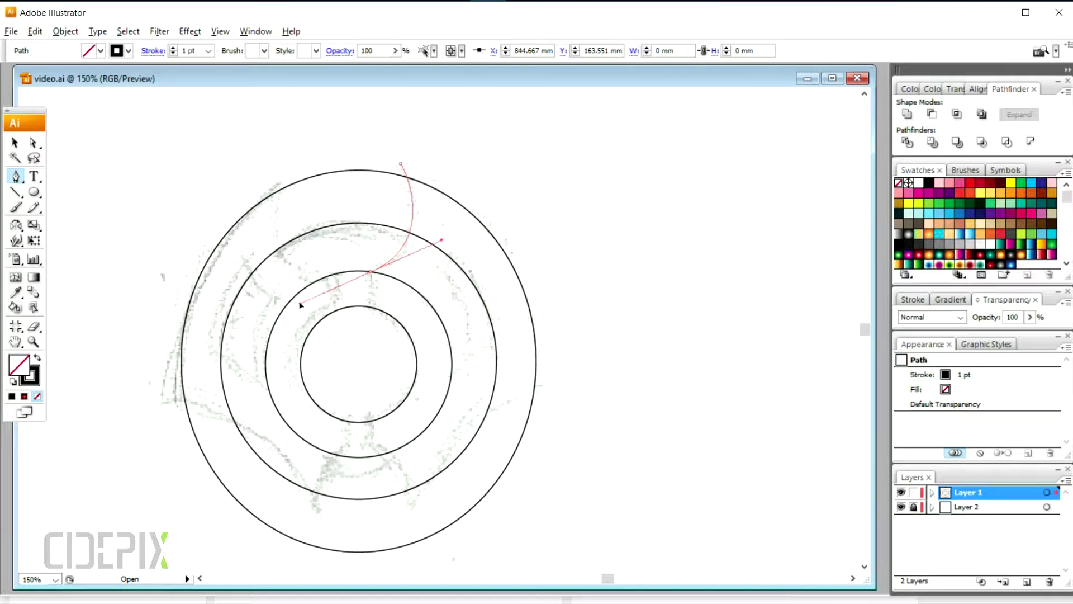
left_click(371, 307)
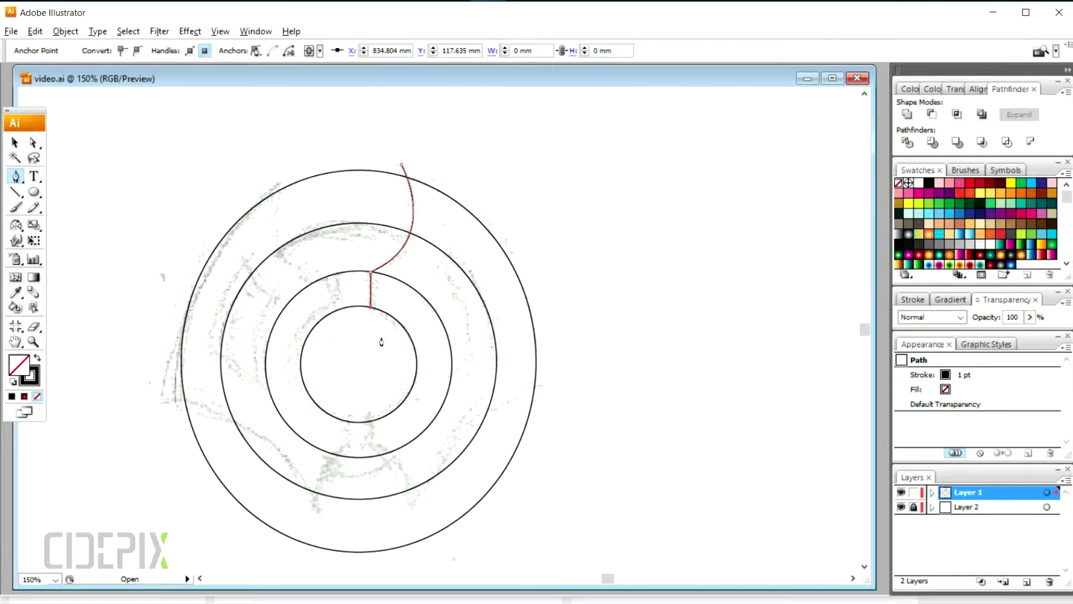
left_click(382, 342, "ctrl")
scroll(391, 363, "down", 2)
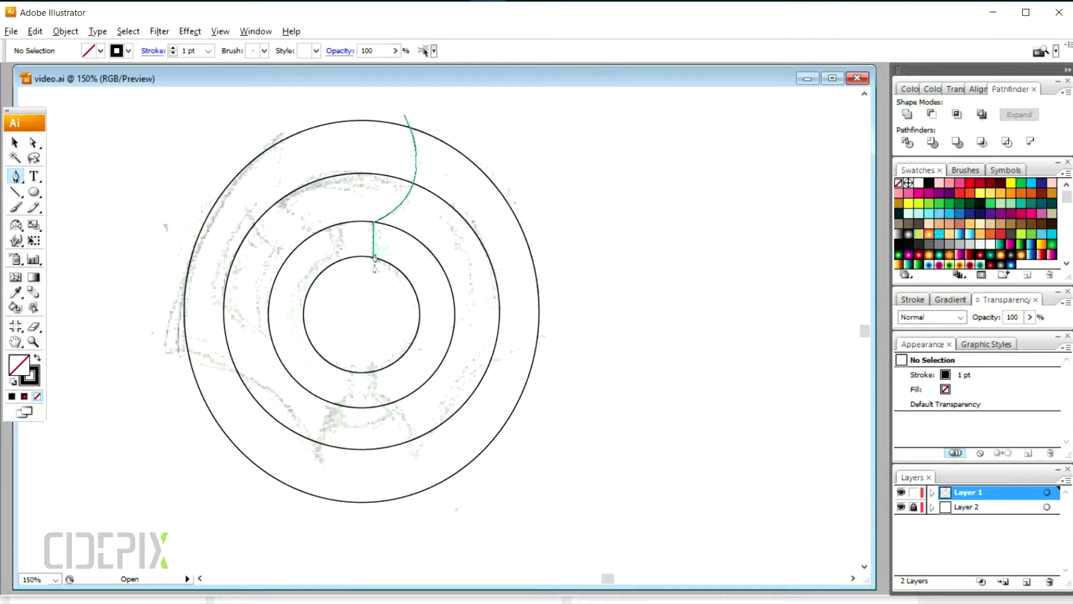
Draw a hook from the inner circle's bottom to a sharp point, sweeping out right
left_click(373, 371)
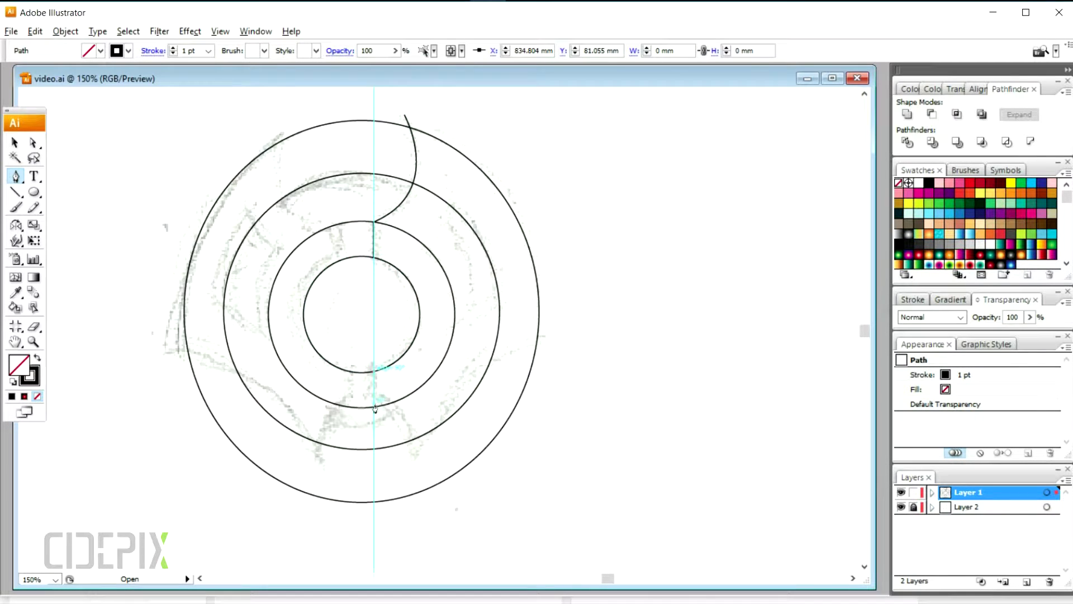
left_click(374, 396)
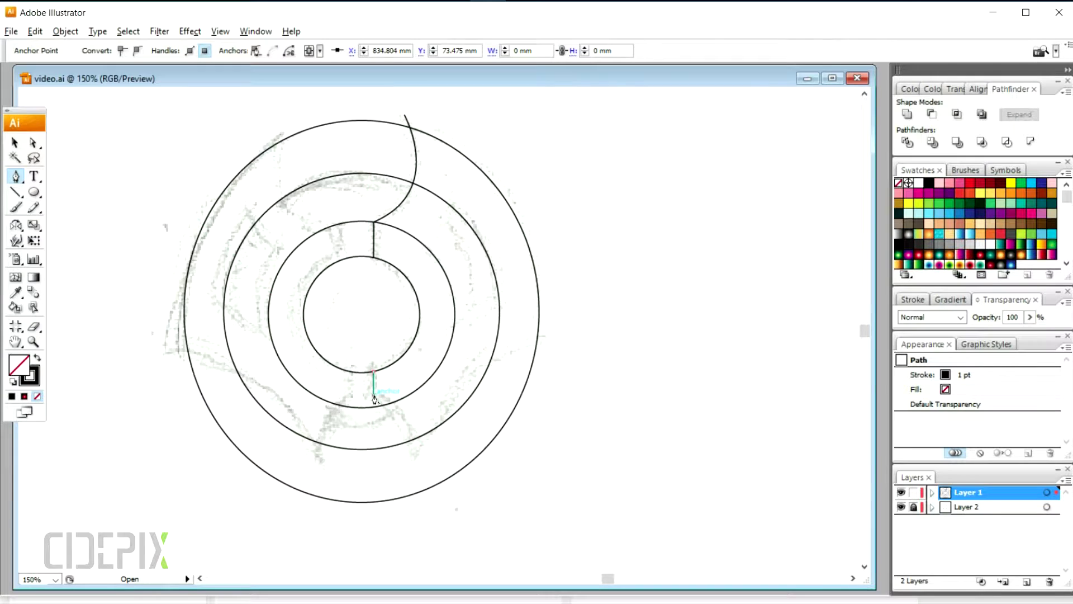
scroll(421, 455, "down", 3)
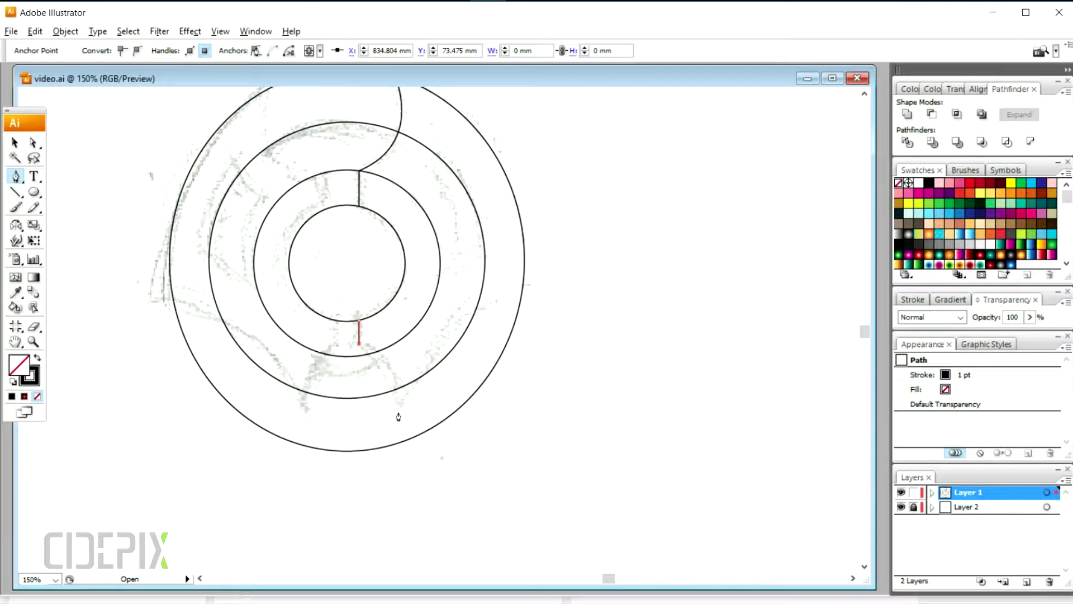
left_click_drag(399, 416, 394, 469)
left_click_drag(540, 283, 649, 260)
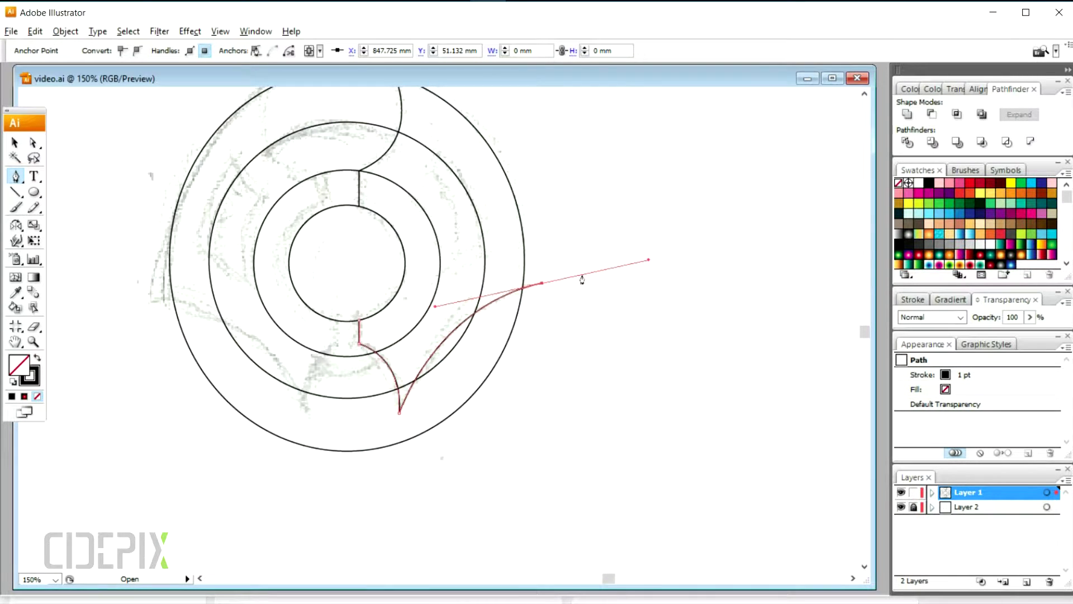
left_click(15, 143)
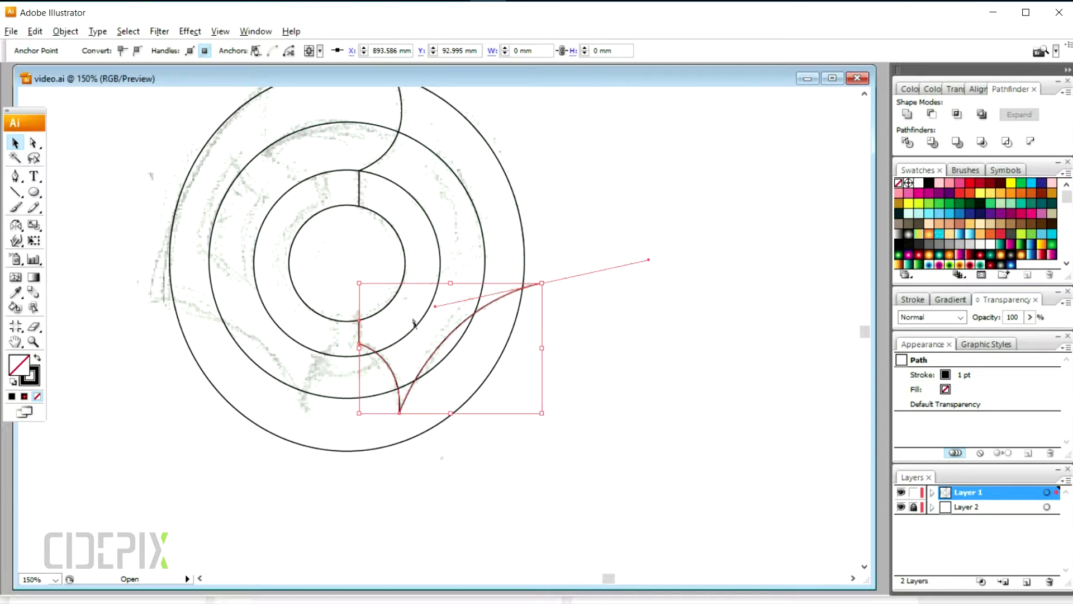
left_click(15, 176)
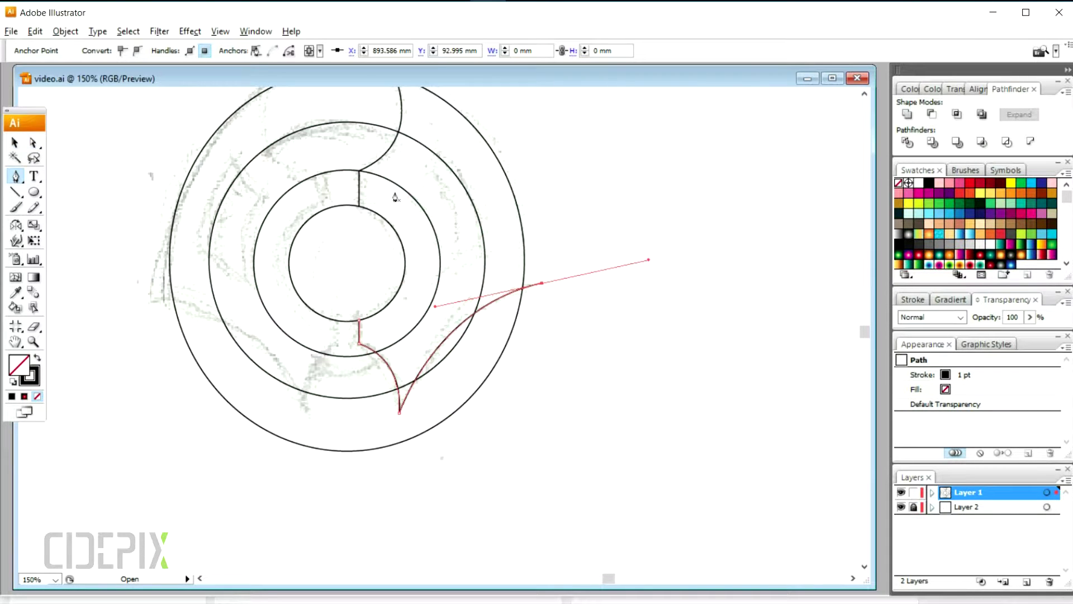
left_click(417, 144, "ctrl")
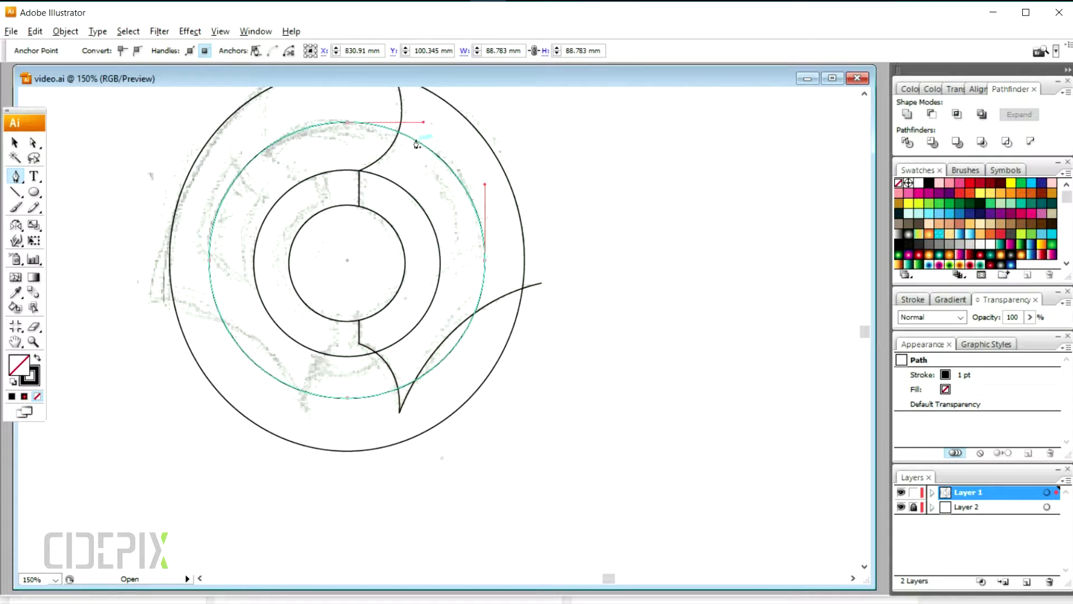
Add anchor points on the second and third rings where they will be split
left_click_drag(416, 143, 457, 165)
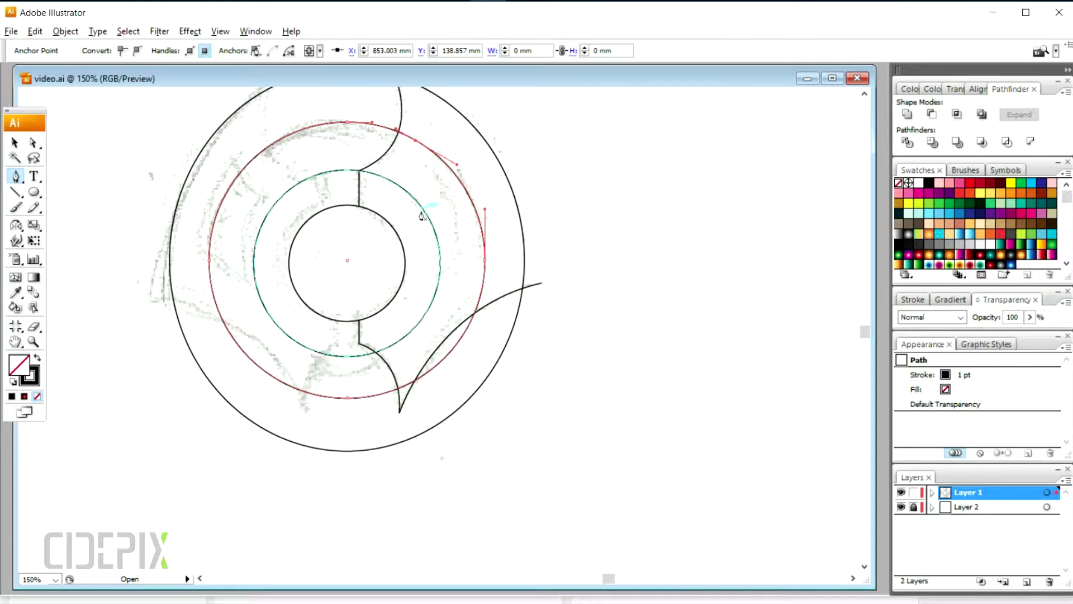
left_click(399, 346, "ctrl")
left_click_drag(395, 343, 422, 326)
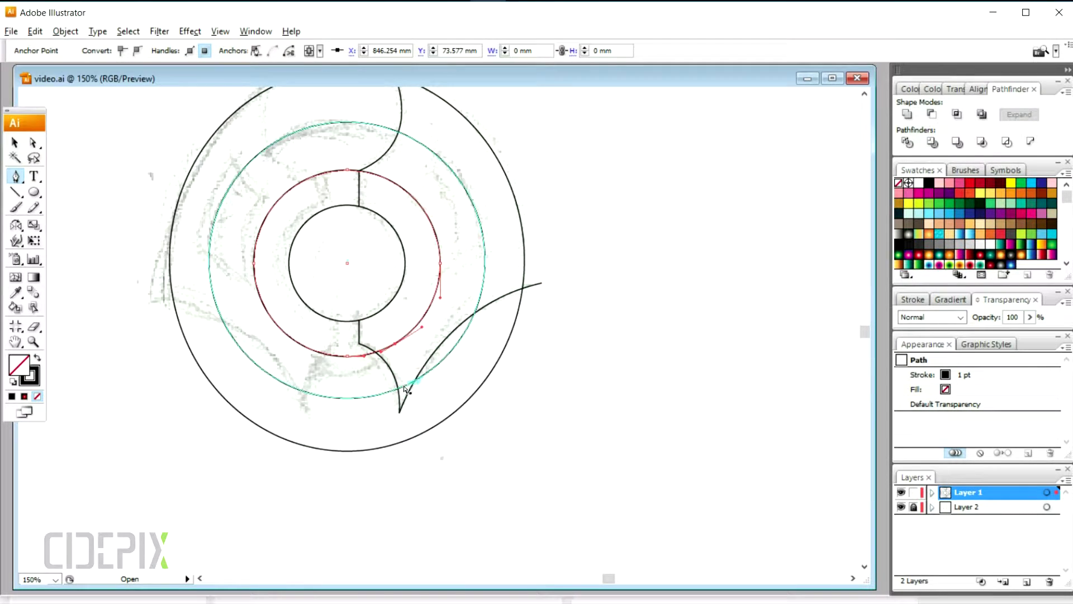
left_click(407, 390, "ctrl")
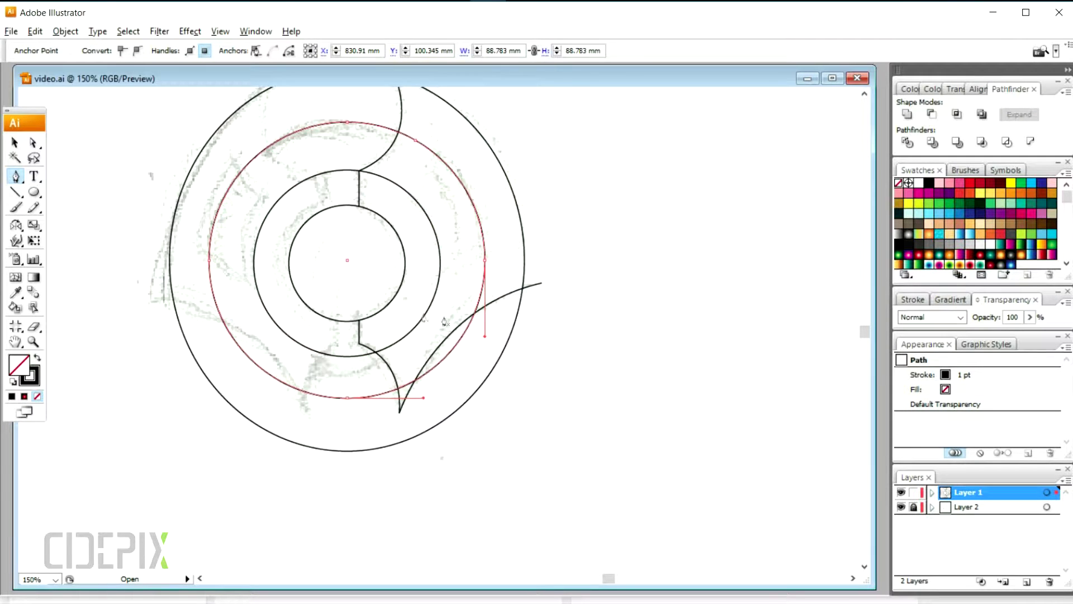
Delete ring segments so the second, third and outer rings become open arcs
left_click(33, 142)
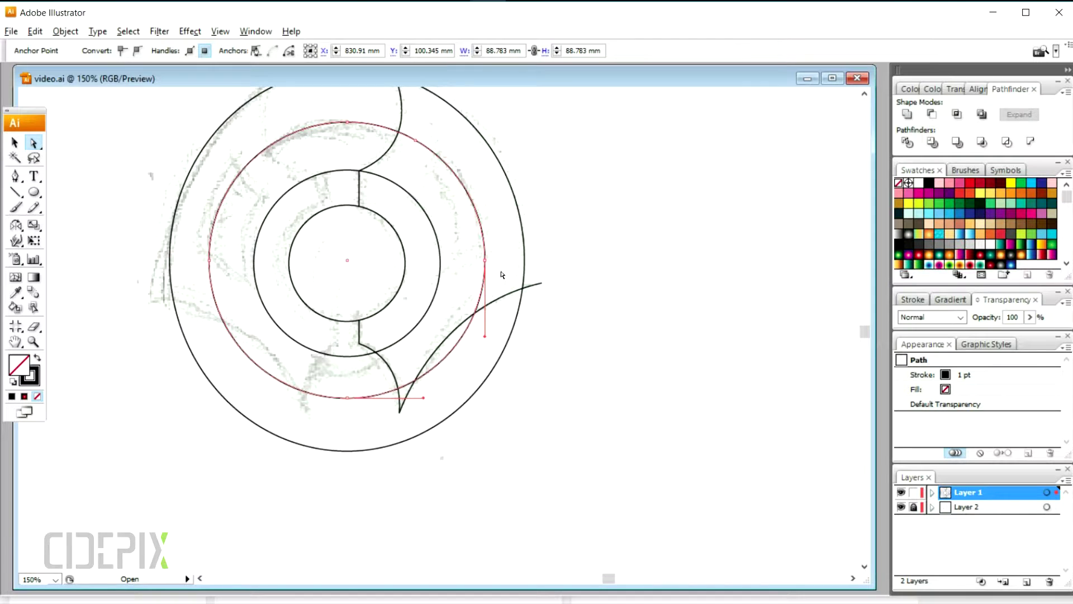
key("Delete")
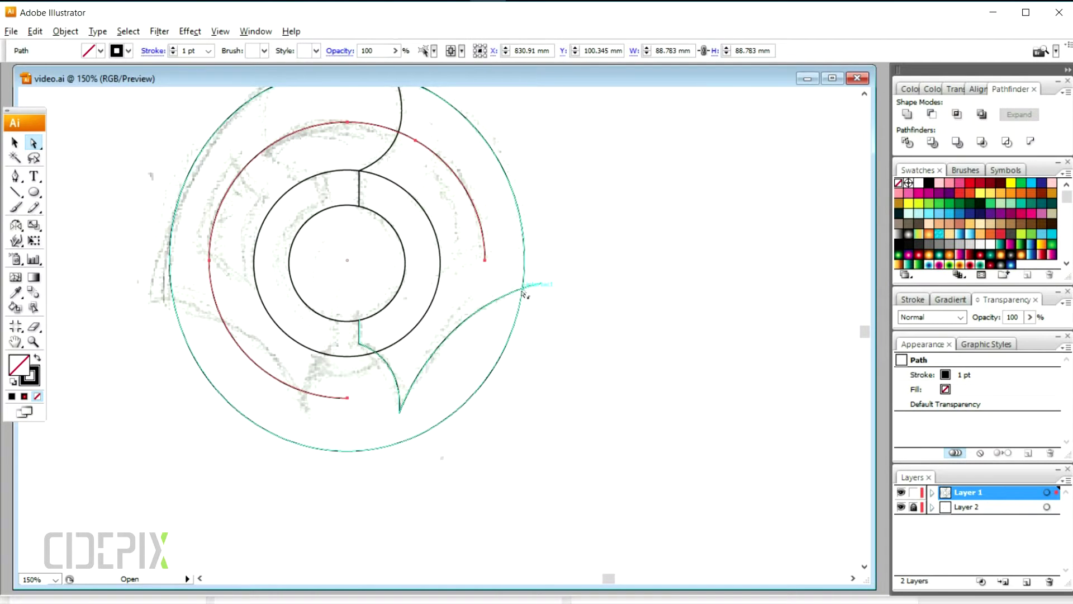
left_click(347, 356)
key("Delete")
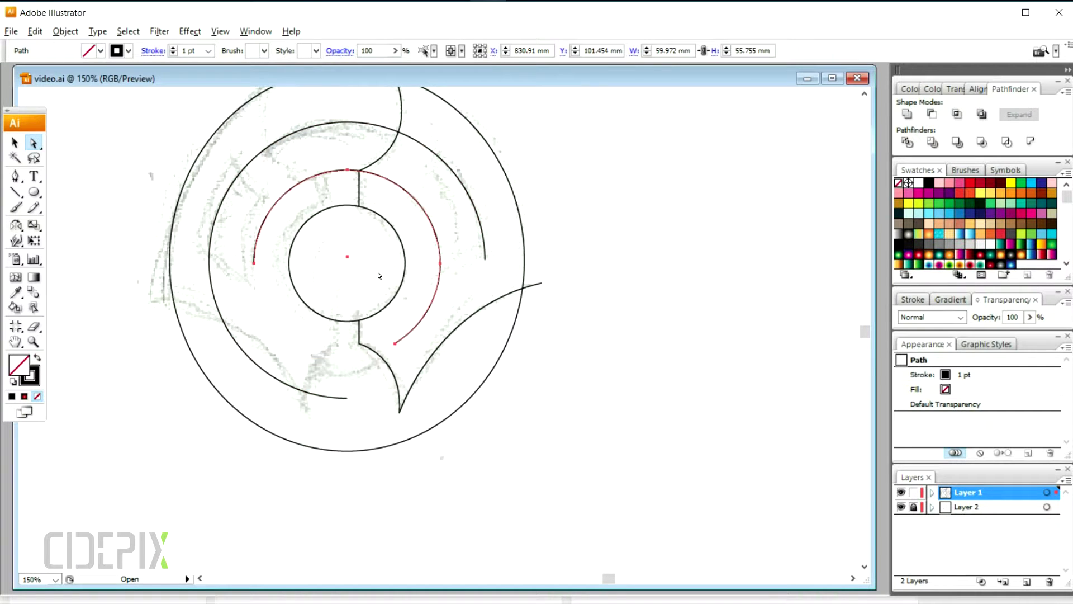
left_click_drag(363, 224, 370, 340)
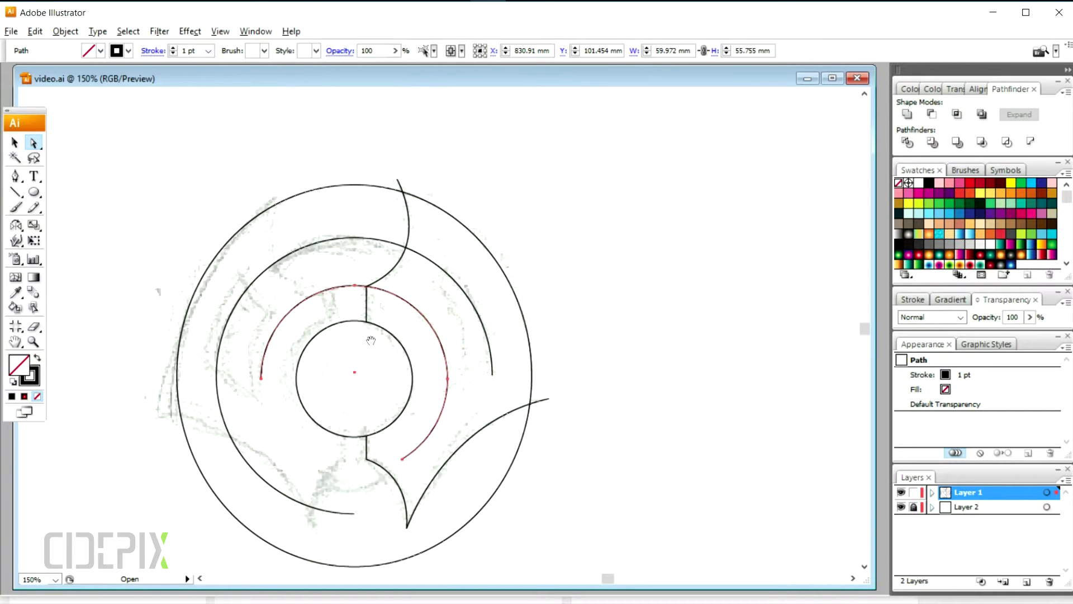
left_click(388, 239)
key("Delete")
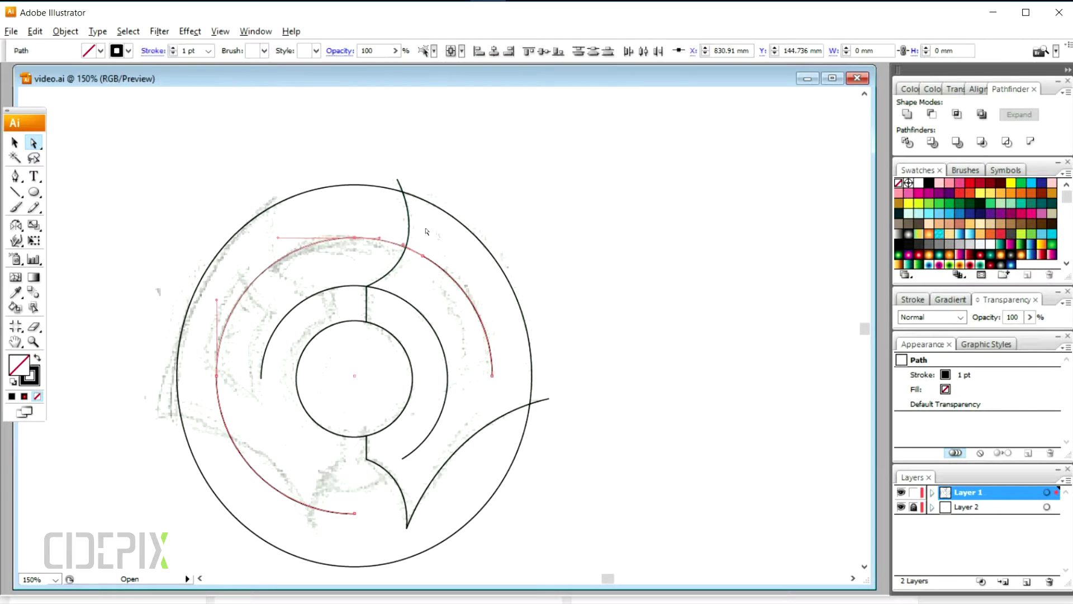
Draw two extra curved strokes on the emblem's right side, then select all paths
left_click(15, 179)
left_click(445, 251)
mouse_move(410, 313)
left_mouse_down()
mouse_move(351, 322)
mouse_move(362, 334)
left_mouse_up()
key("ctrl+z")
left_click(467, 338, "ctrl")
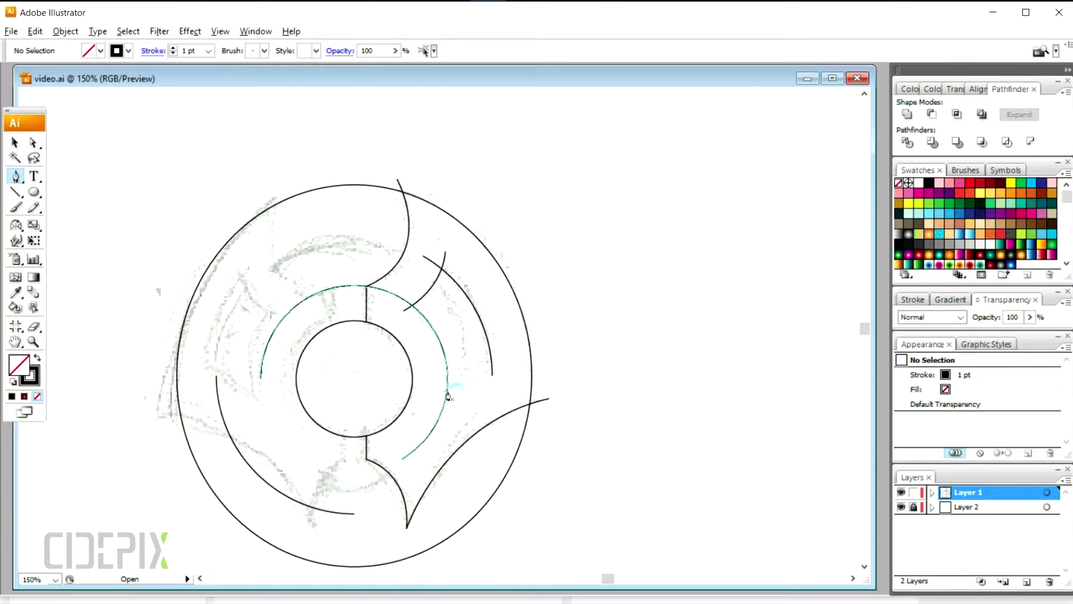
left_click(438, 402)
left_click_drag(504, 364, 553, 357)
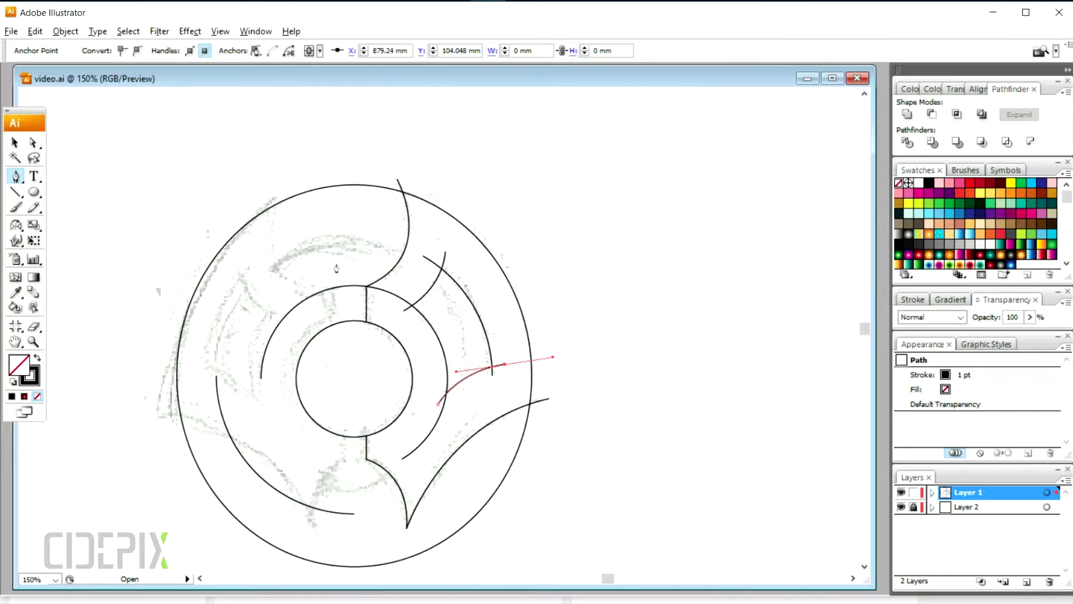
left_click(15, 143)
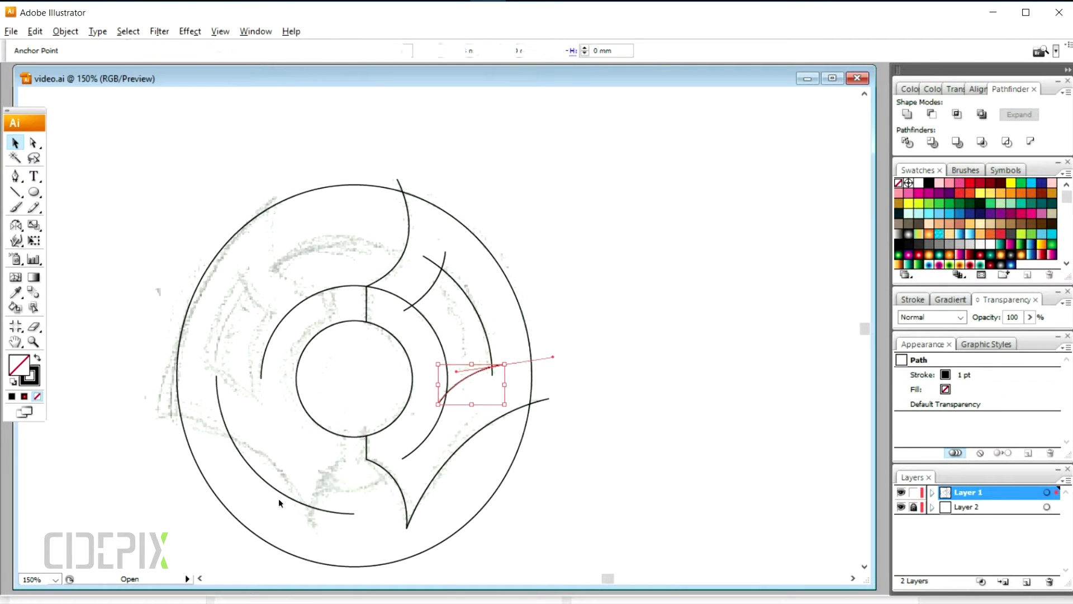
left_click_drag(279, 498, 670, 308)
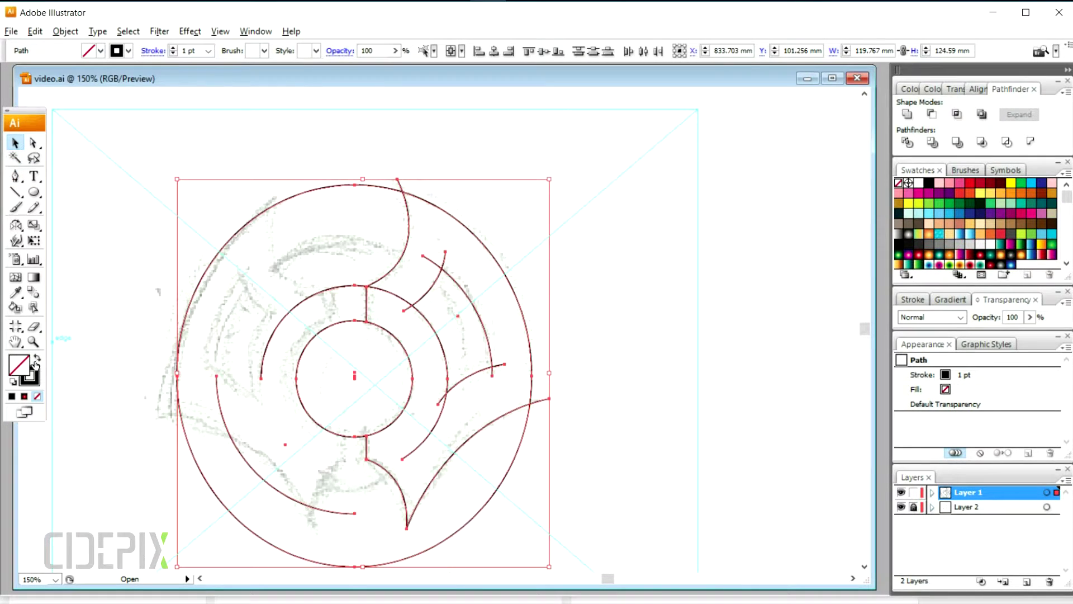
Live Paint the right wing region black, expand it, and swap to a black outline with no fill
left_click(36, 362)
left_click(899, 183)
left_click(16, 307)
left_click(930, 184)
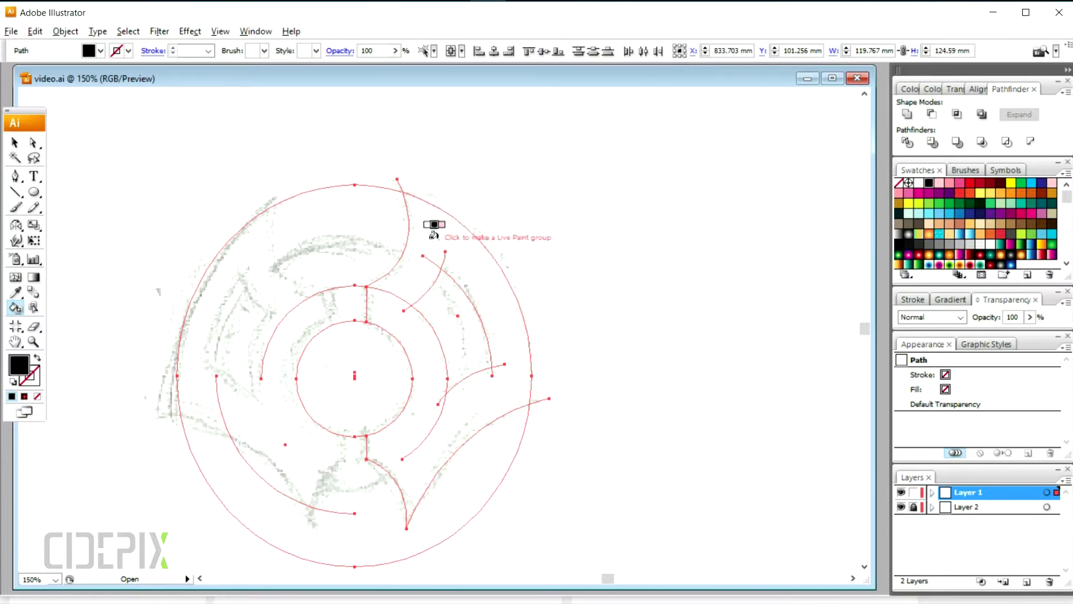
left_click(434, 229)
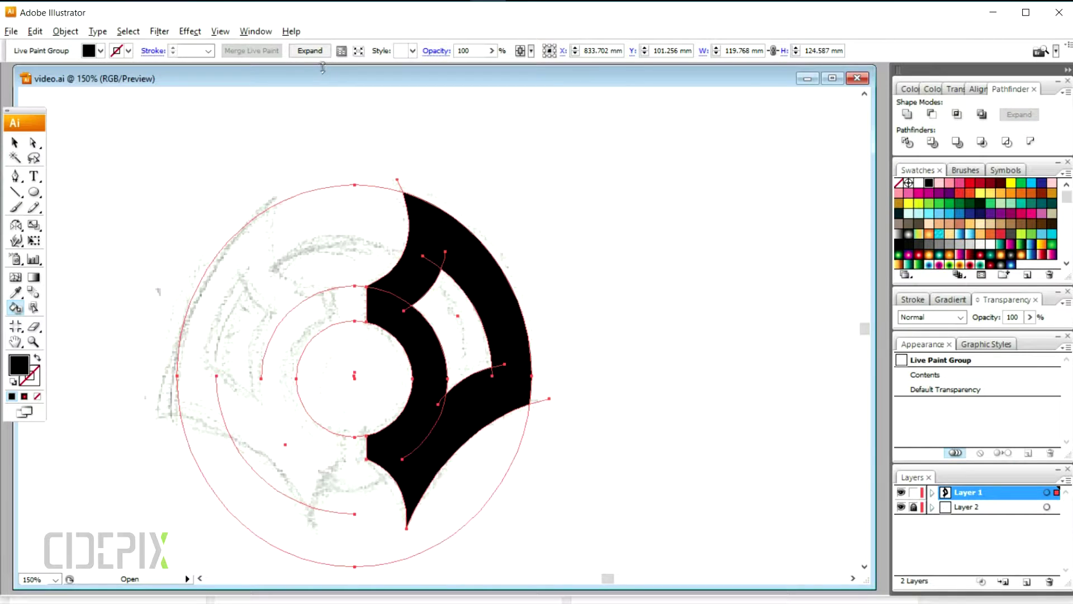
left_click(310, 50)
left_click(15, 143)
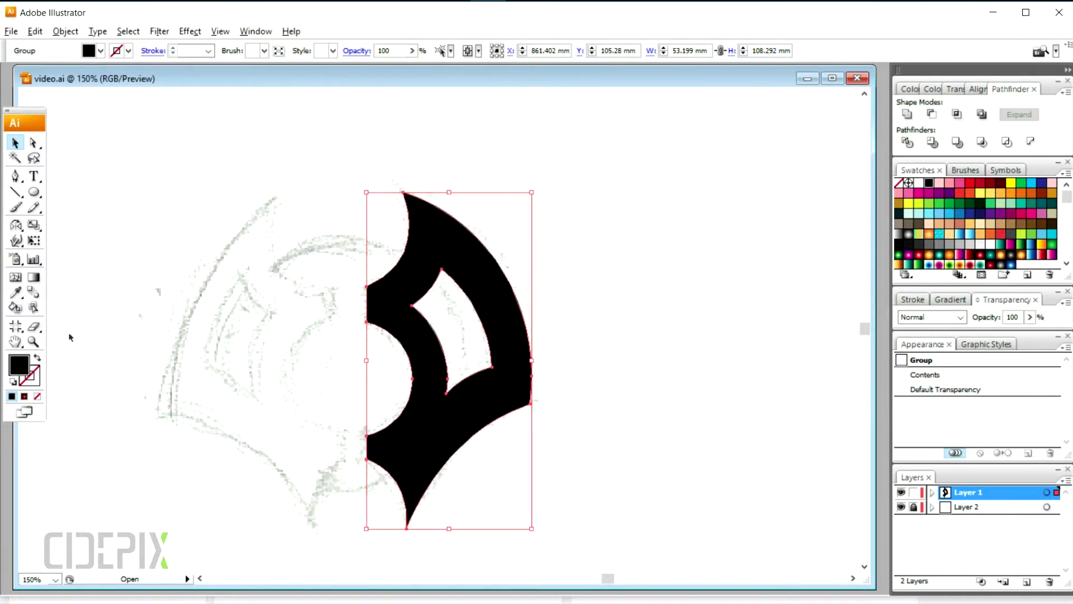
left_click(38, 360)
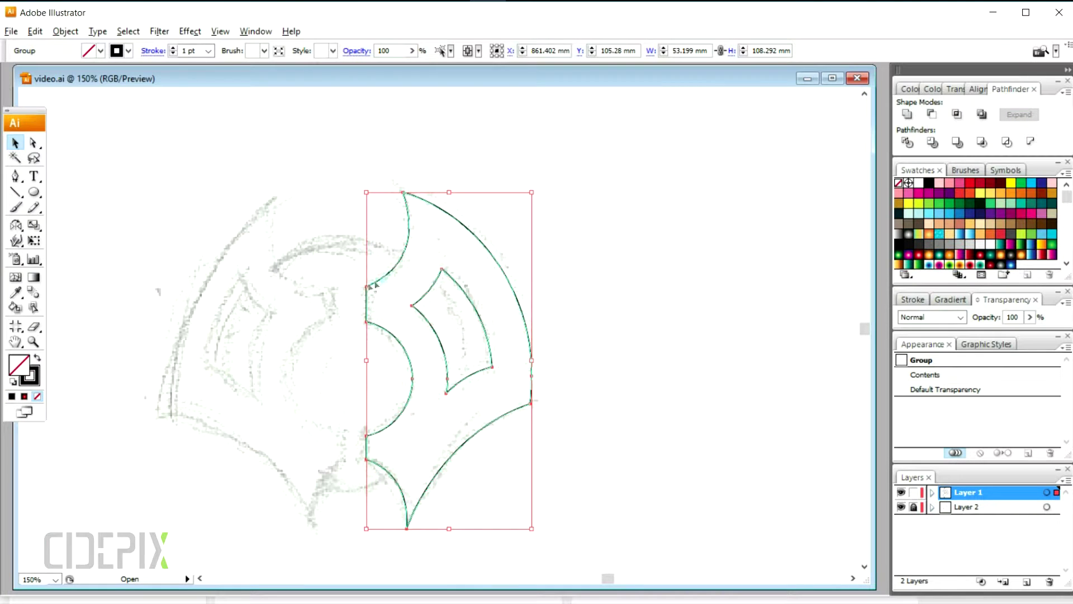
Select the wing outline's left-edge and inner-cutout anchors and copy them
left_click(33, 142)
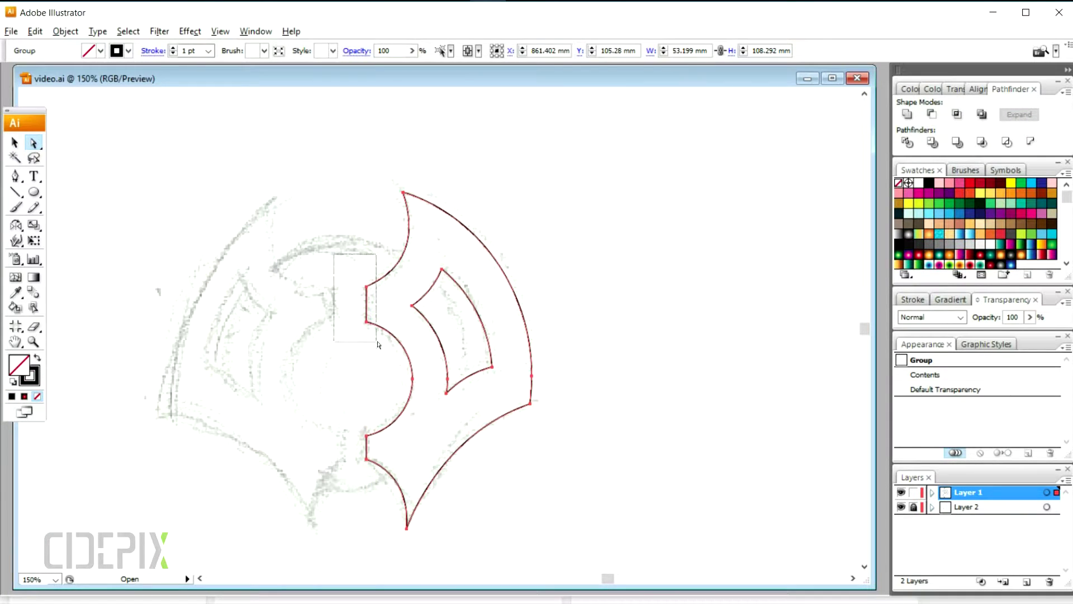
left_click_drag(379, 345, 424, 390)
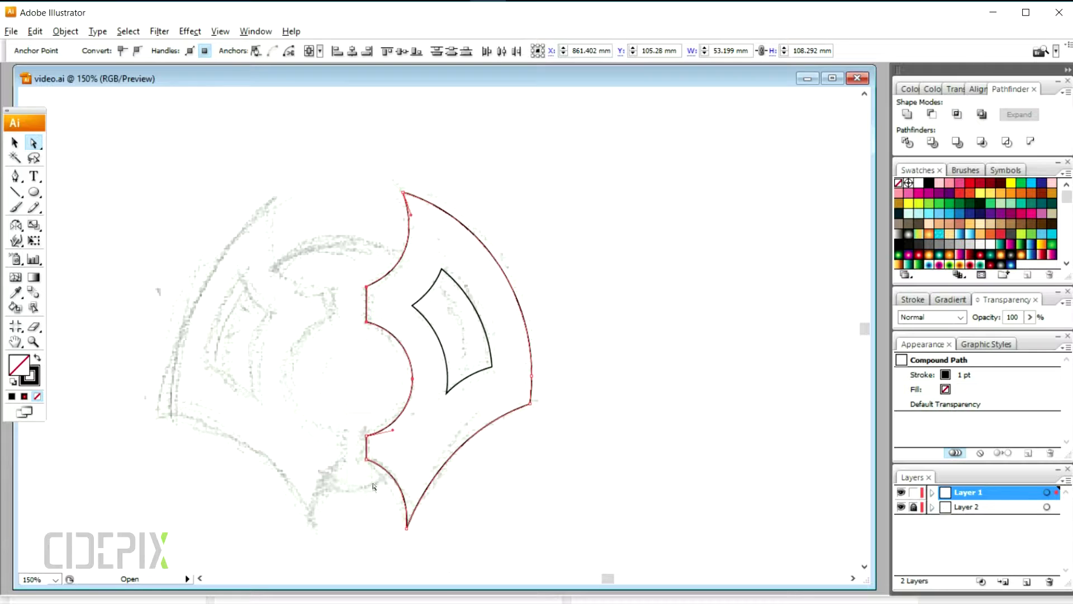
left_click_drag(486, 385, 485, 387)
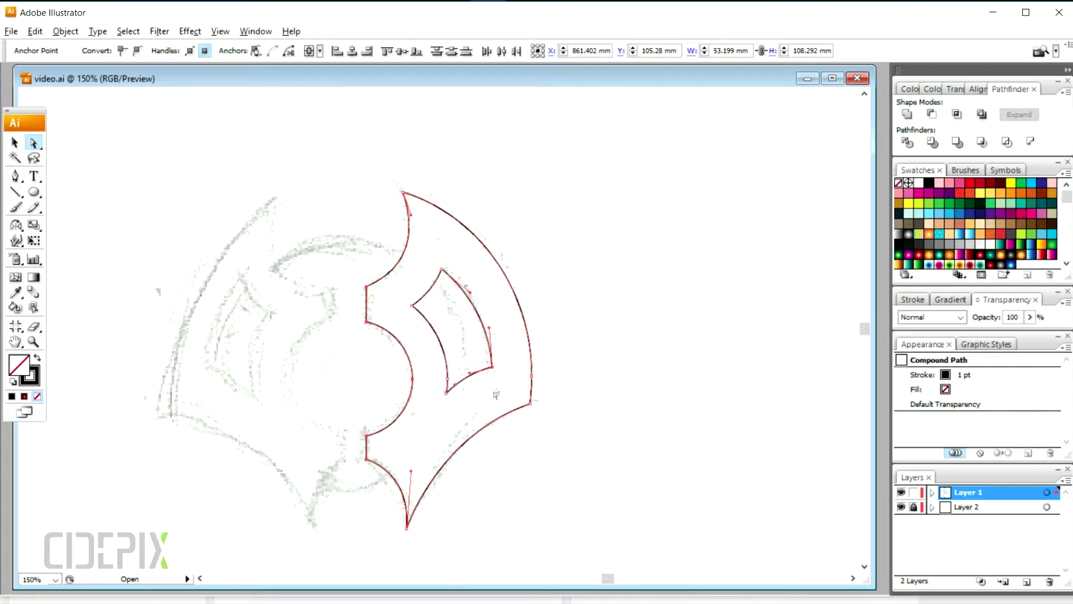
left_click(35, 31)
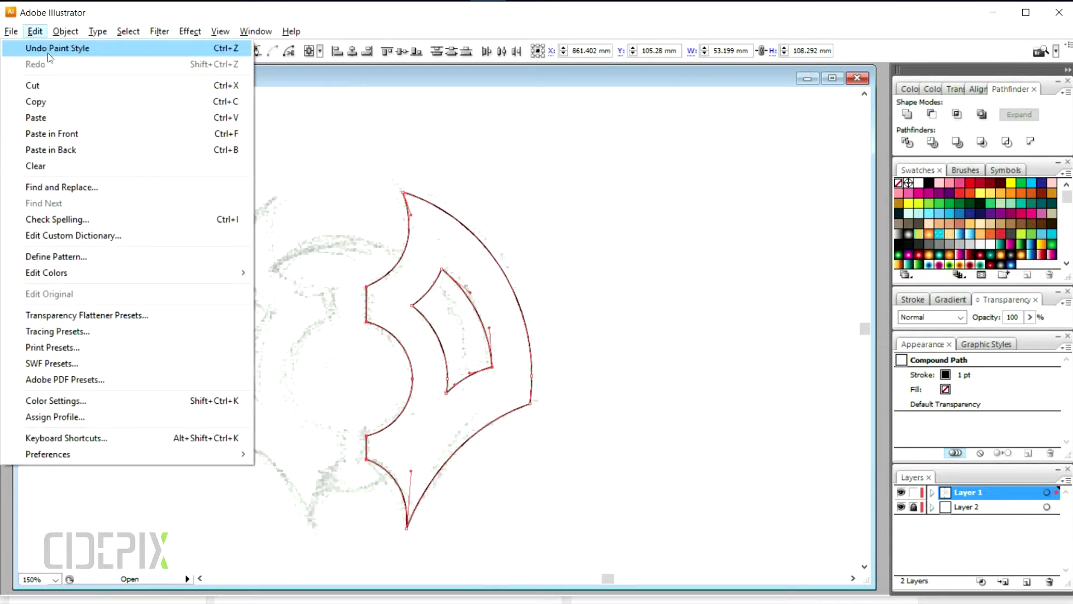
left_click(56, 101)
Paste the copied outline in front and nudge it slightly left of the original
left_click(35, 32)
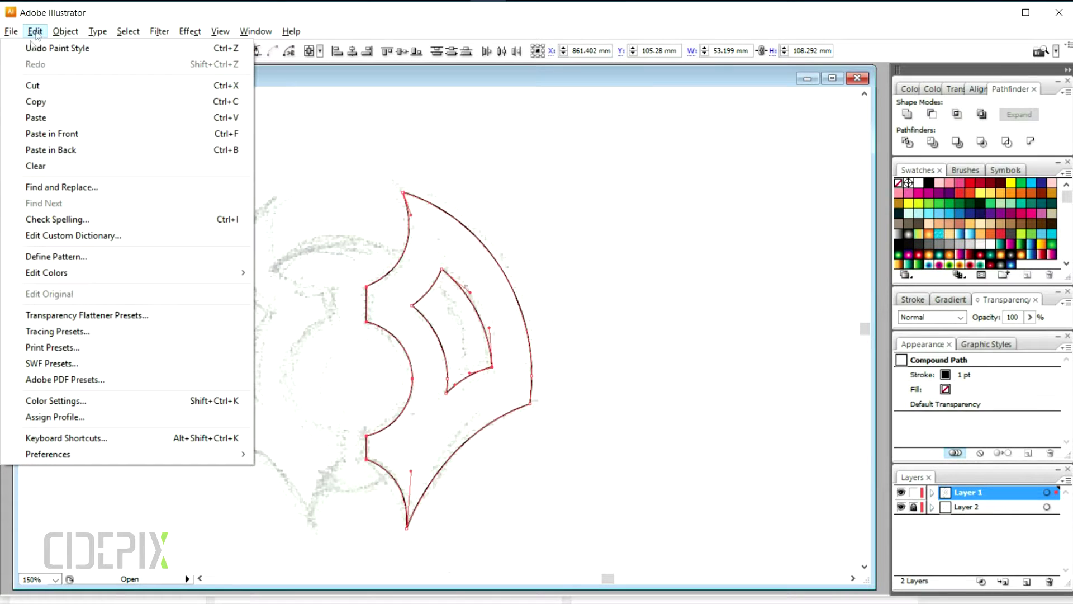
left_click(52, 133)
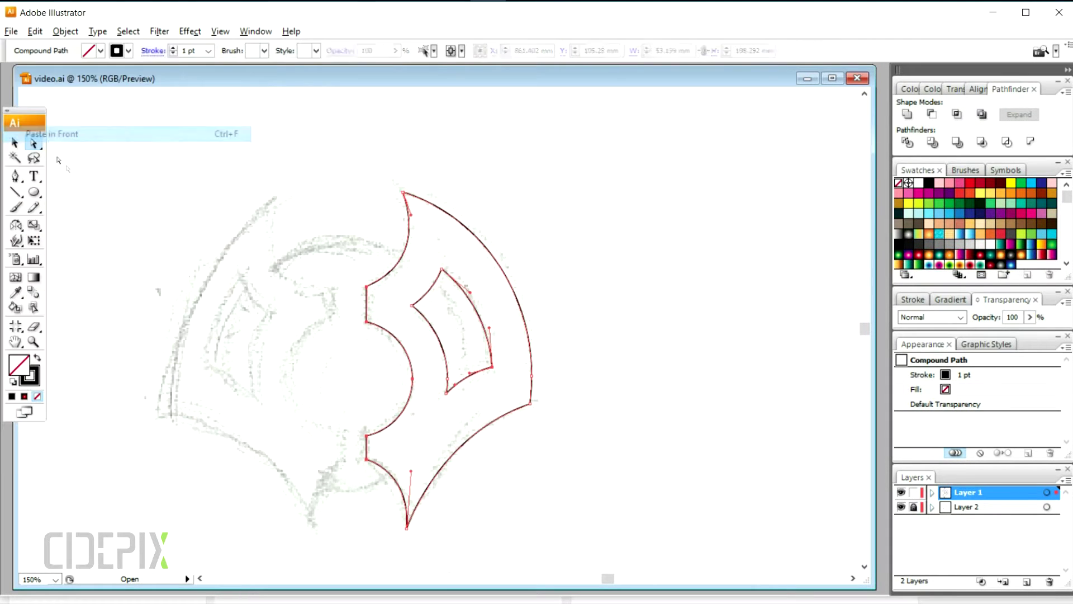
left_click(33, 31)
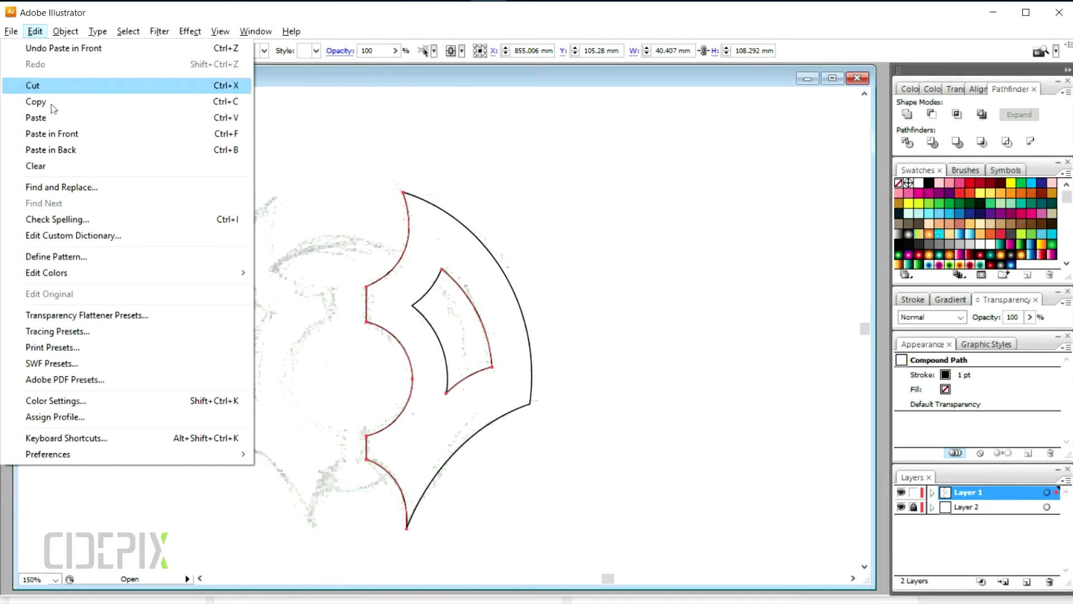
left_click(39, 84)
left_click(35, 31)
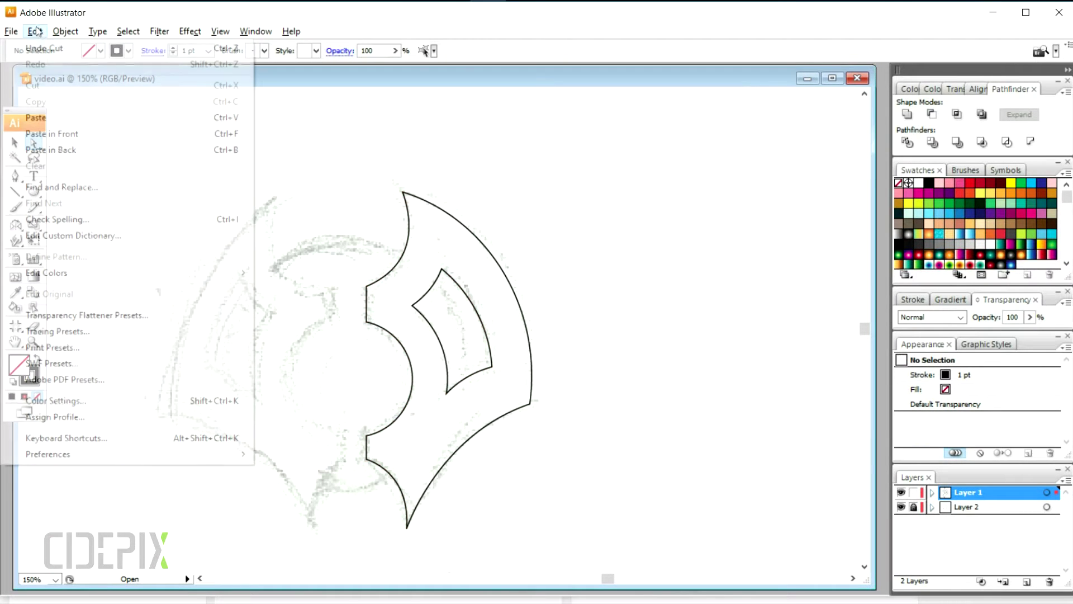
left_click(57, 134)
key("v")
key("Left")
key("Left")
key("Left")
key("Left")
key("Left")
key("Left")
key("Left")
key("Left")
key("Left")
key("Left")
key("Left")
key("Left")
key("Left")
key("Left")
key("Left")
key("Left")
key("Right")
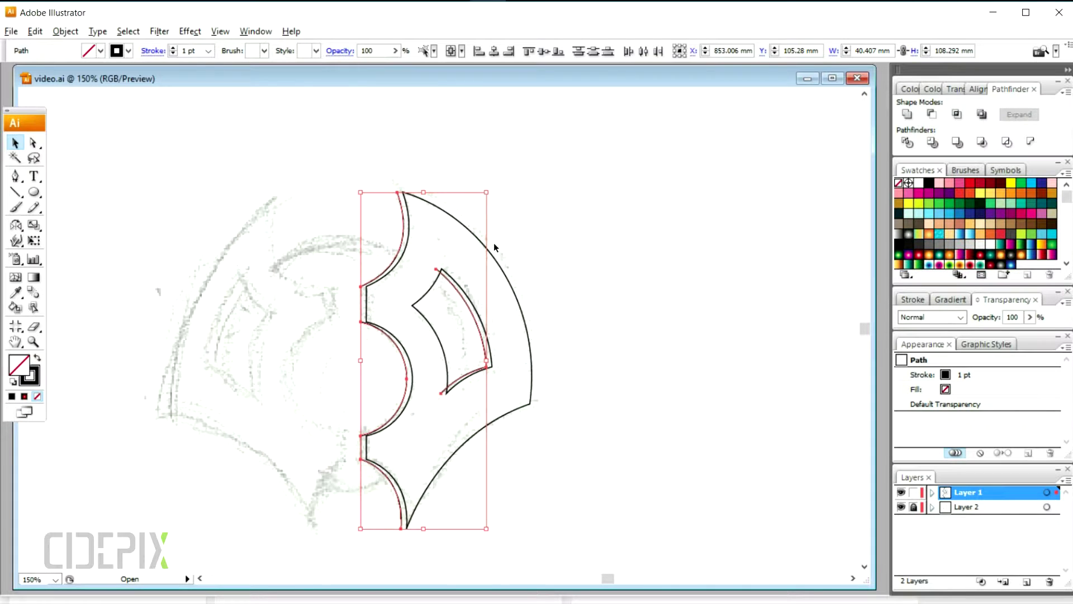
Align the top and bottom tip anchors of both outlines to the same positions
key("a")
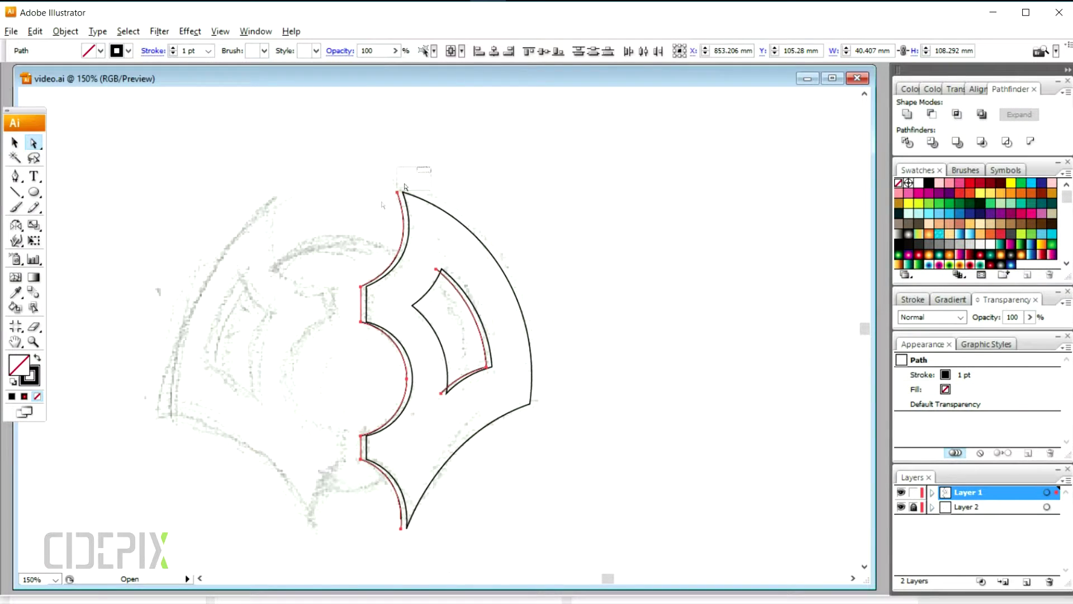
left_click_drag(404, 187, 398, 192)
left_click(372, 52)
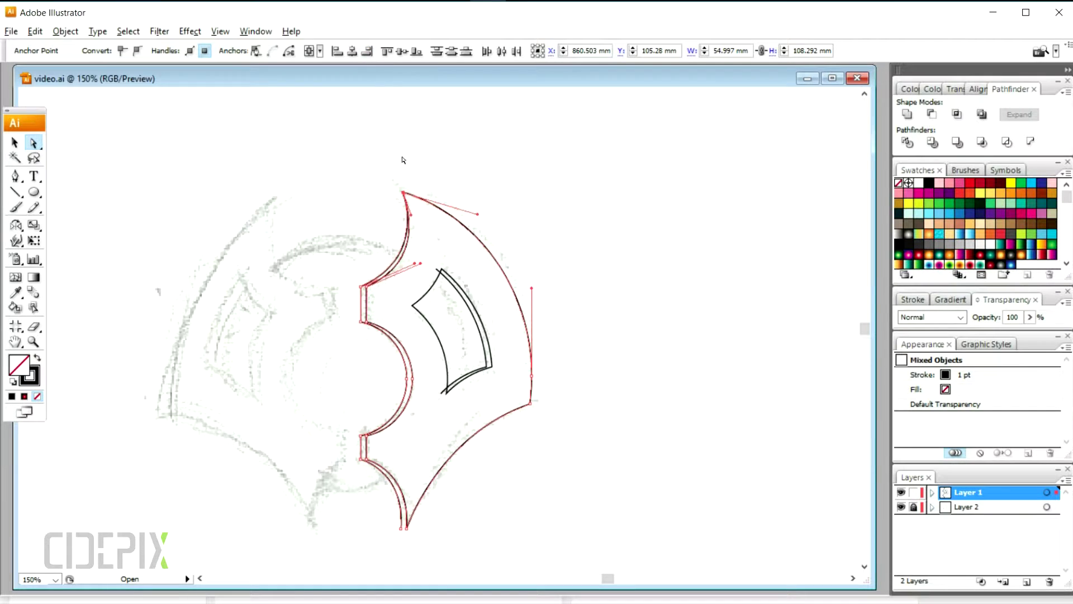
left_click_drag(428, 512, 427, 509)
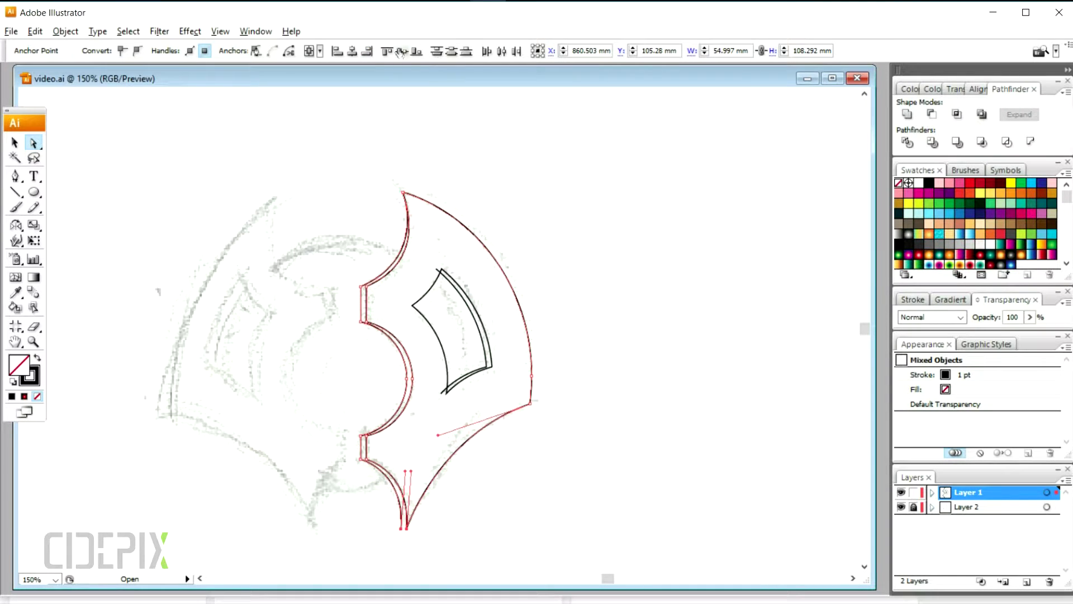
left_click(367, 52)
left_click(15, 142)
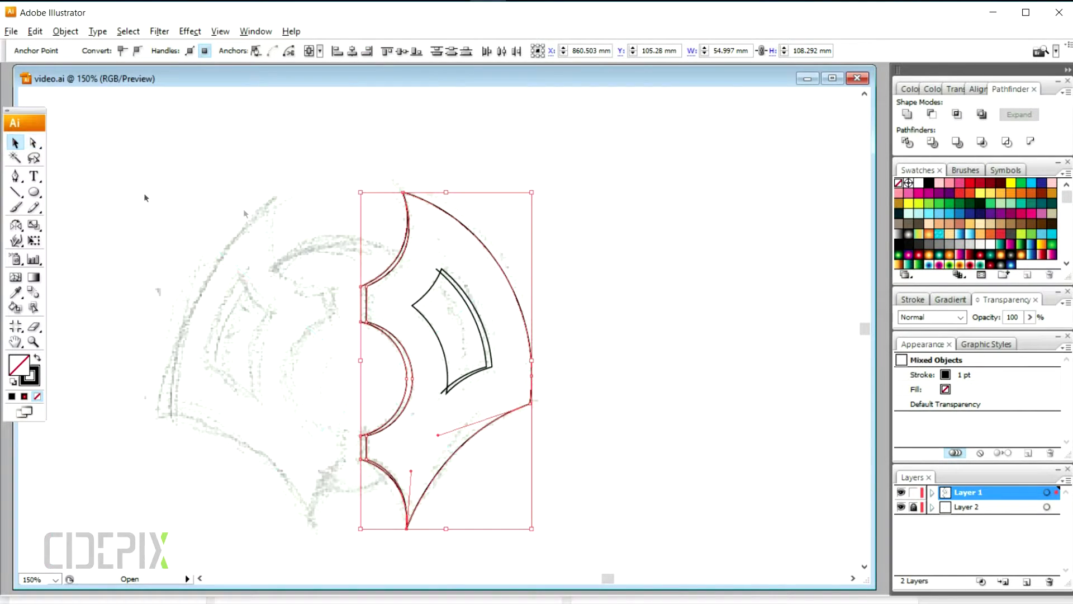
Select all wing paths and set both fill and stroke to none
left_click_drag(279, 189, 545, 498)
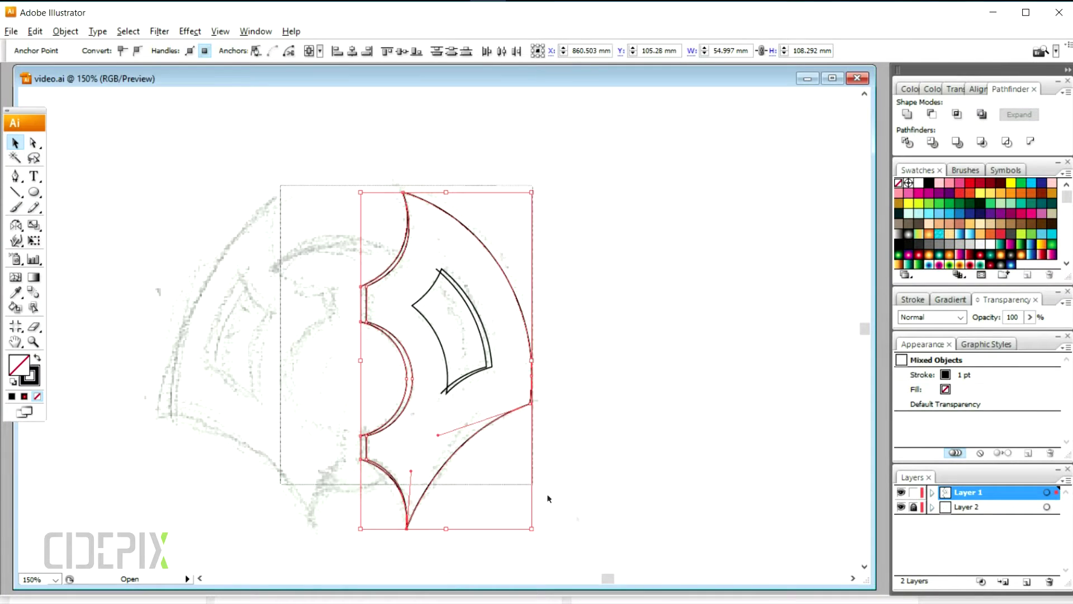
left_click(36, 359)
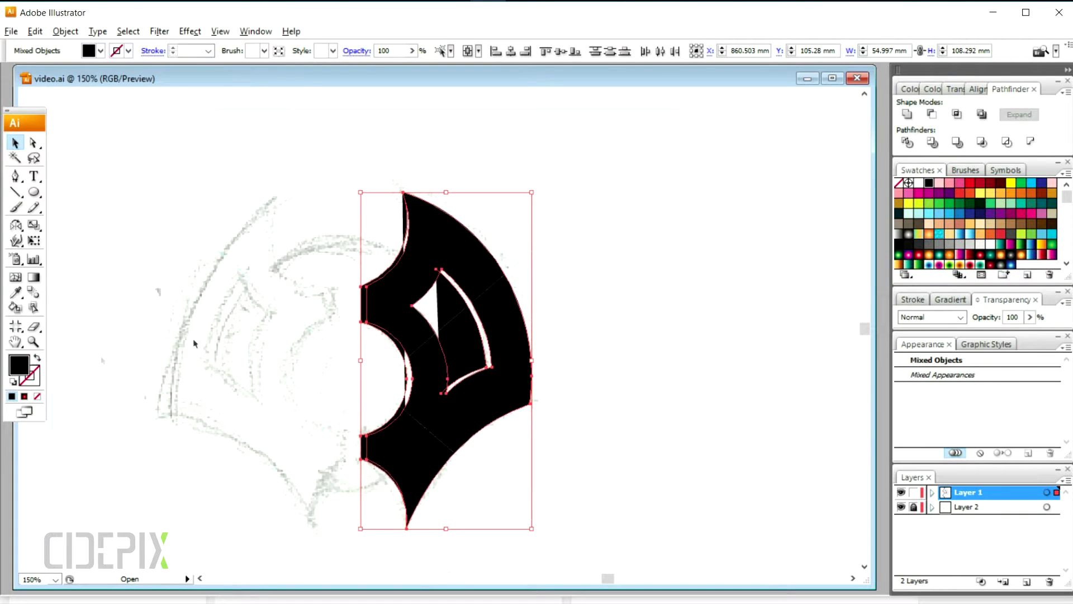
left_click(900, 183)
left_click(15, 307)
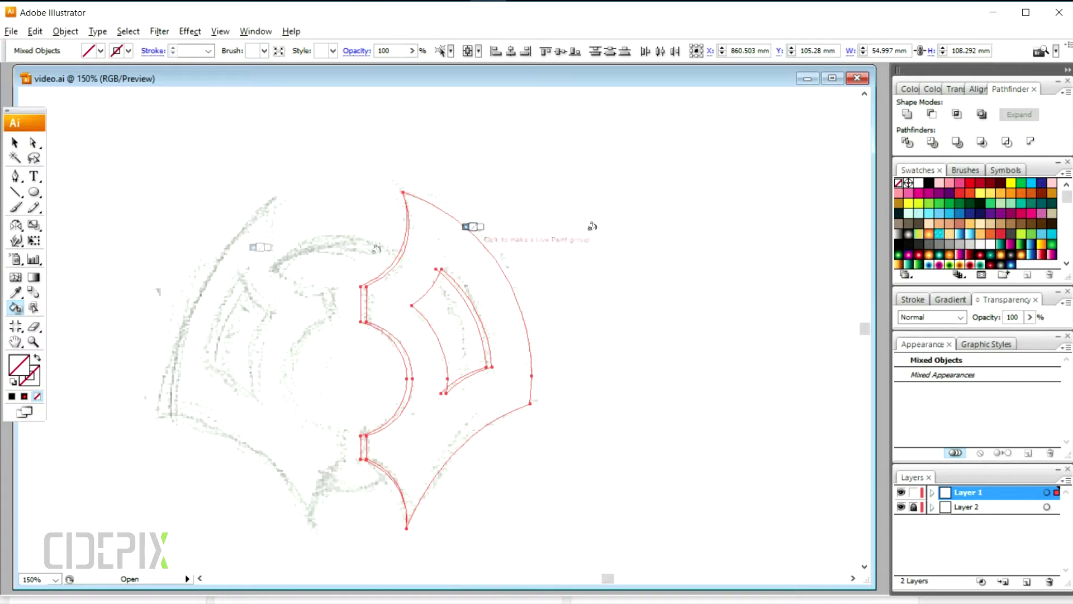
Fill the doubled wing region solid black with the Live Paint Bucket
left_click(929, 183)
left_click(471, 292)
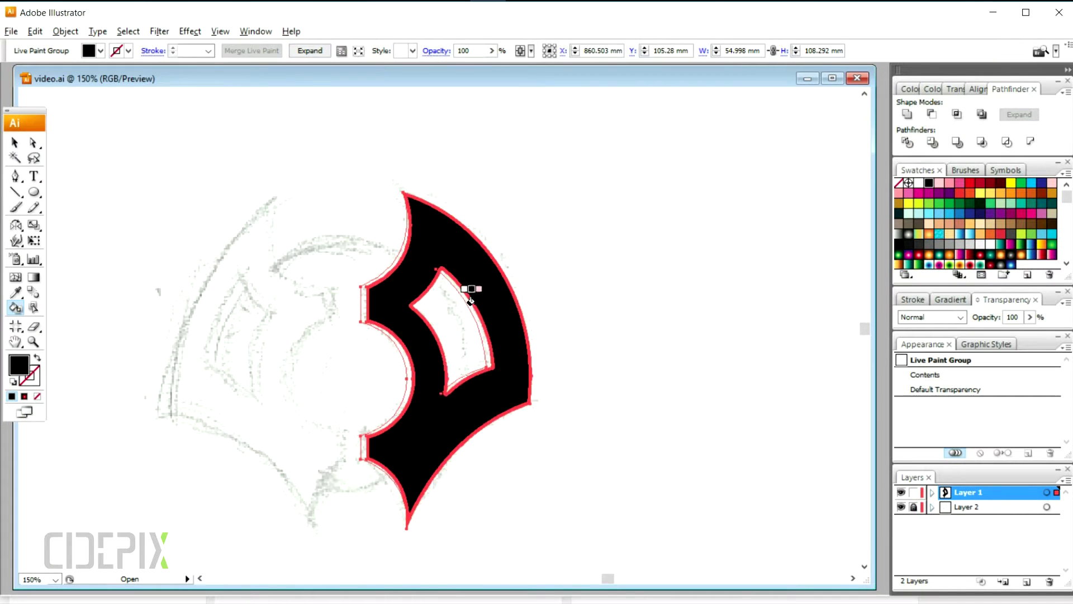
key("ctrl+plus")
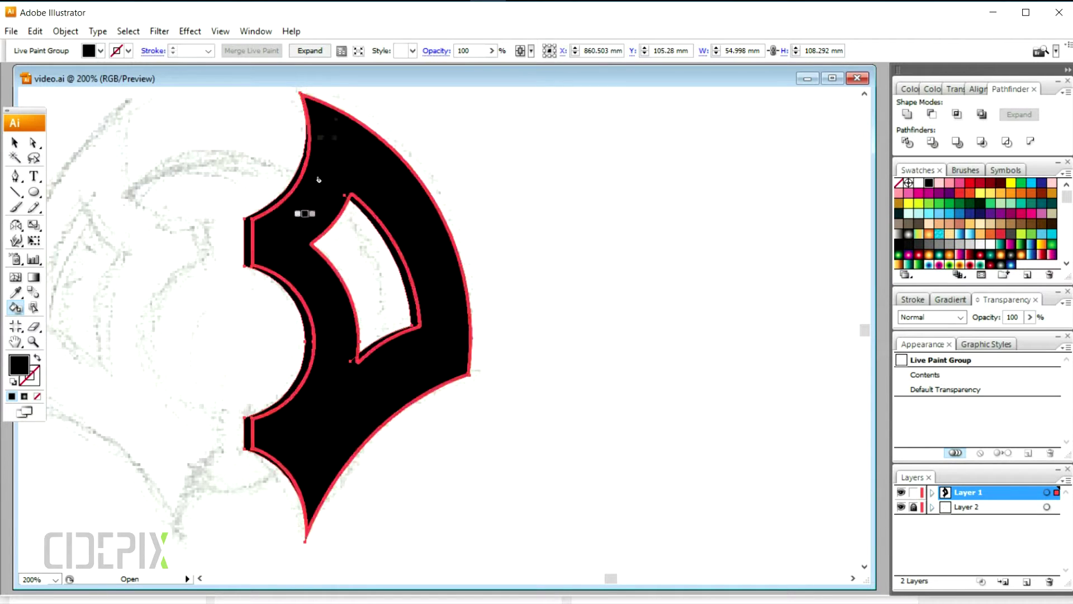
Apply a grey radial gradient to the wing and pull its right-edge anchor slightly left
key("v")
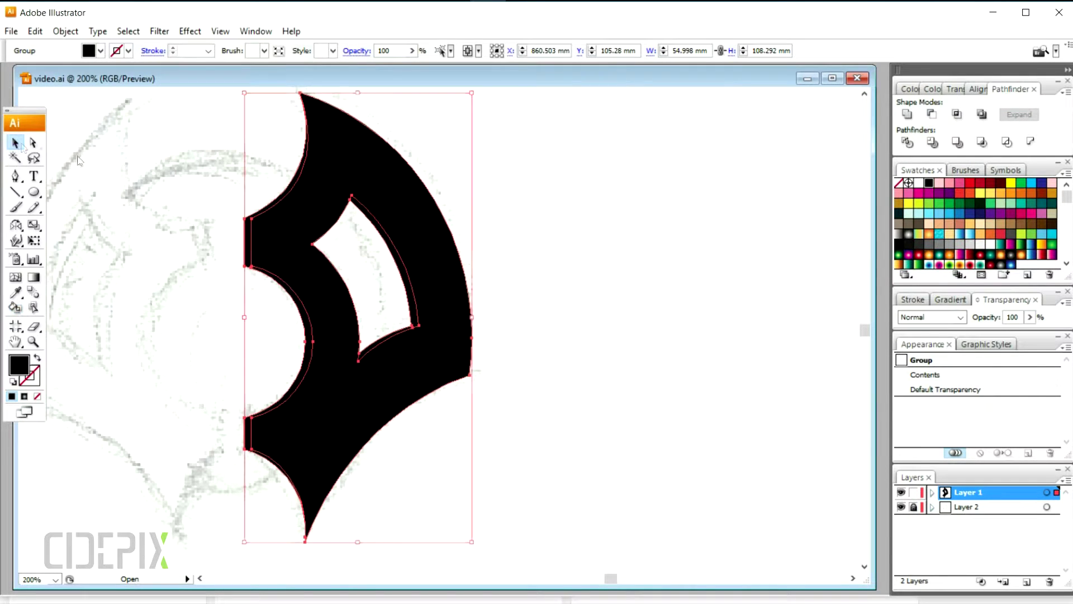
left_click(1001, 266)
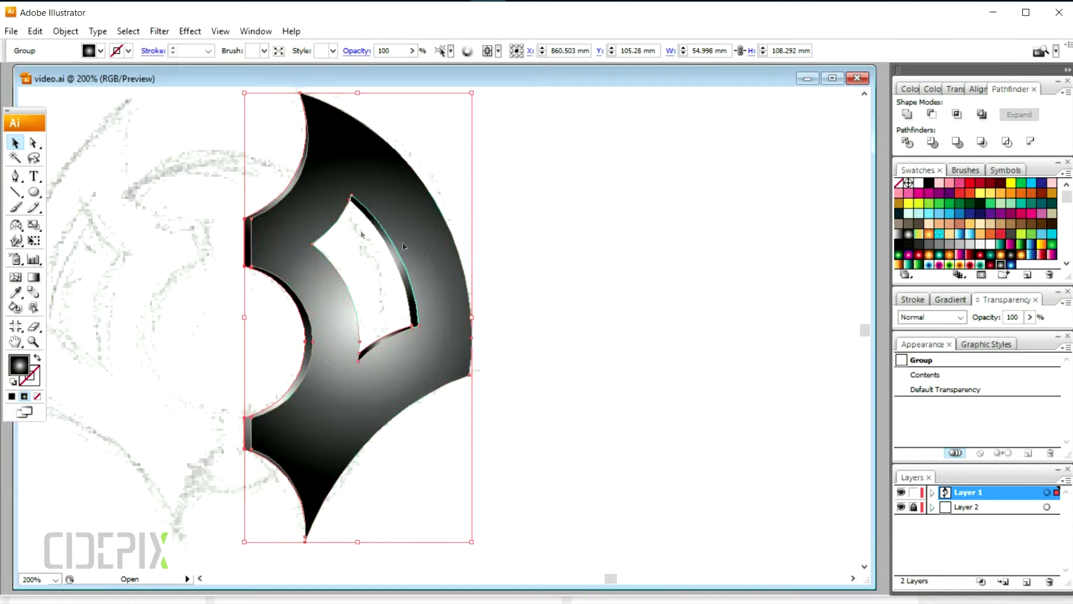
key("a")
left_click(476, 344)
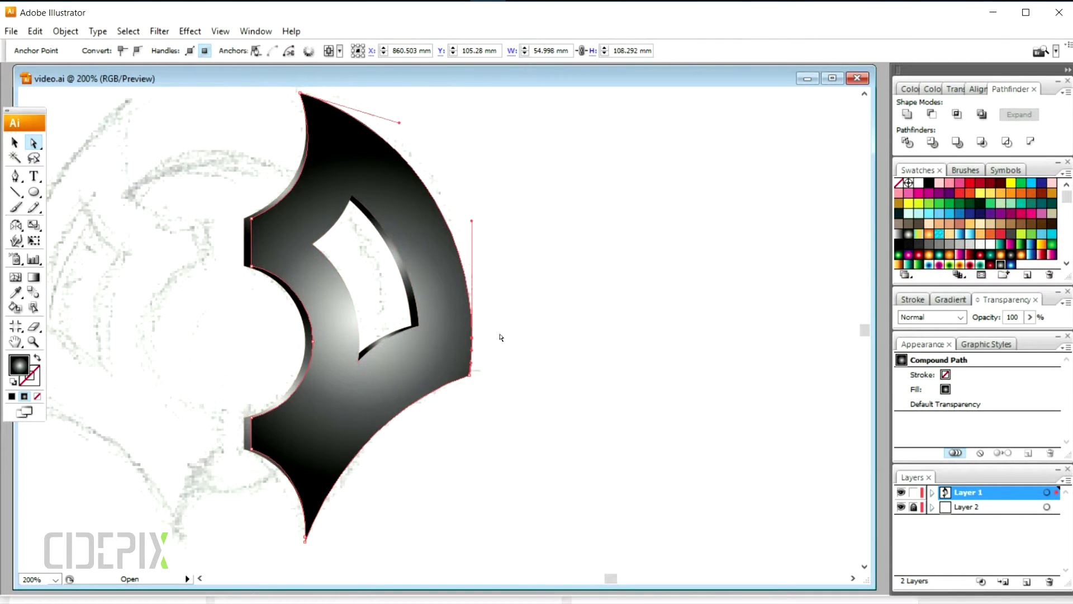
scroll(429, 285, "up", 4)
left_click_drag(428, 285, 424, 284)
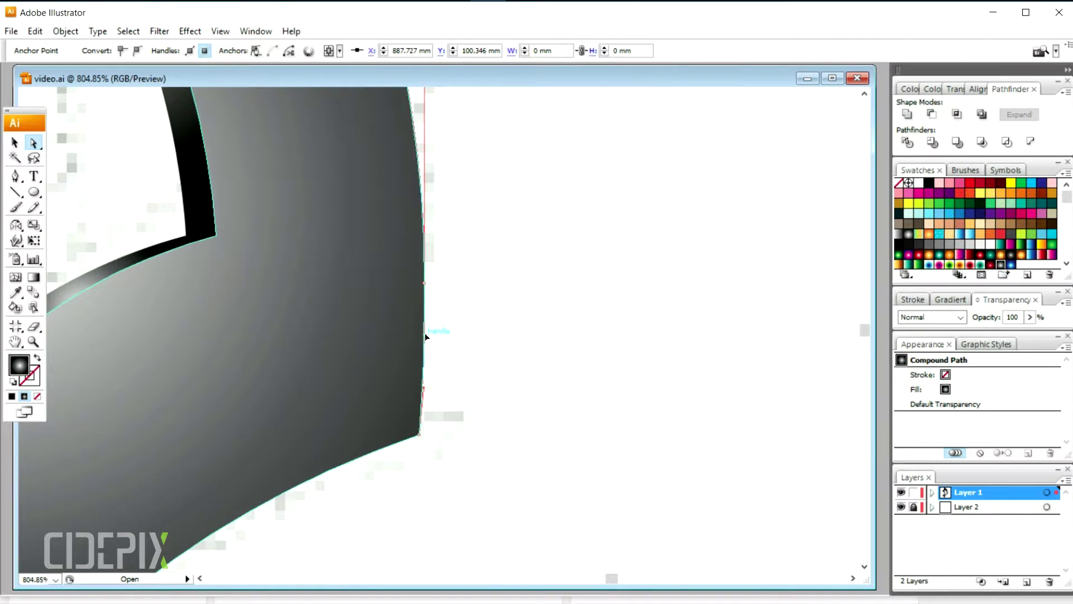
Zoom back out to 150% and reselect the whole wing shape
left_click(434, 297, "ctrl+alt")
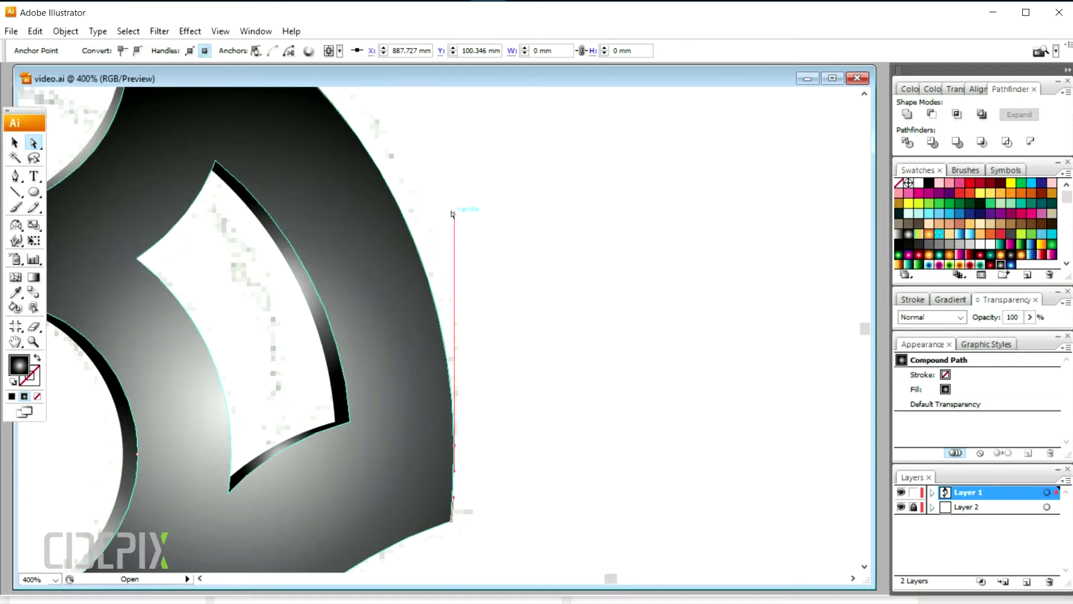
left_click(419, 286, "ctrl+alt")
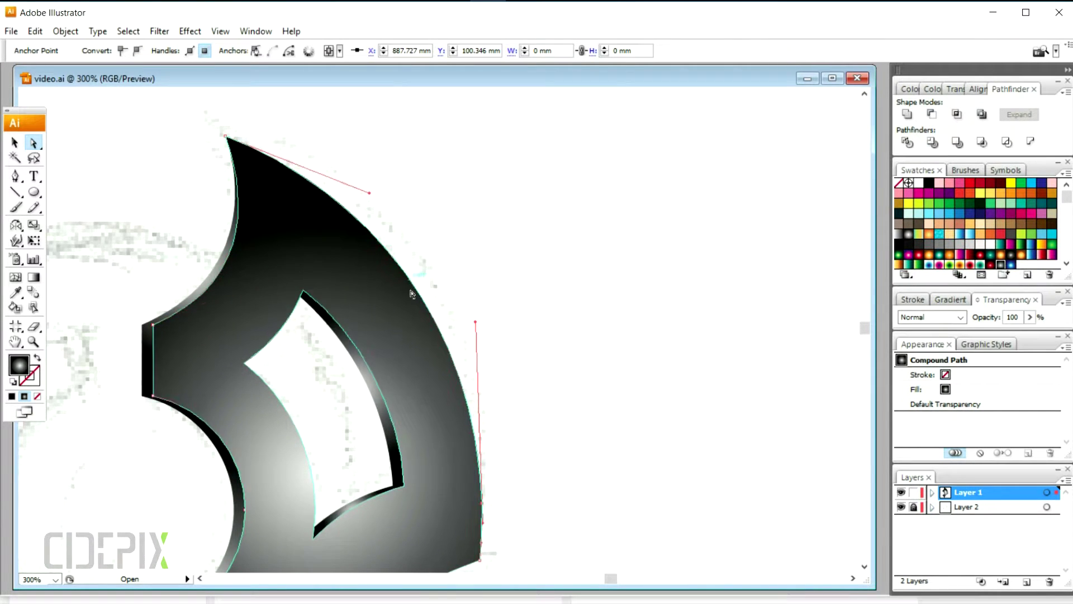
left_click(418, 343, "ctrl+alt")
left_click(418, 344, "ctrl+alt")
left_click(16, 143)
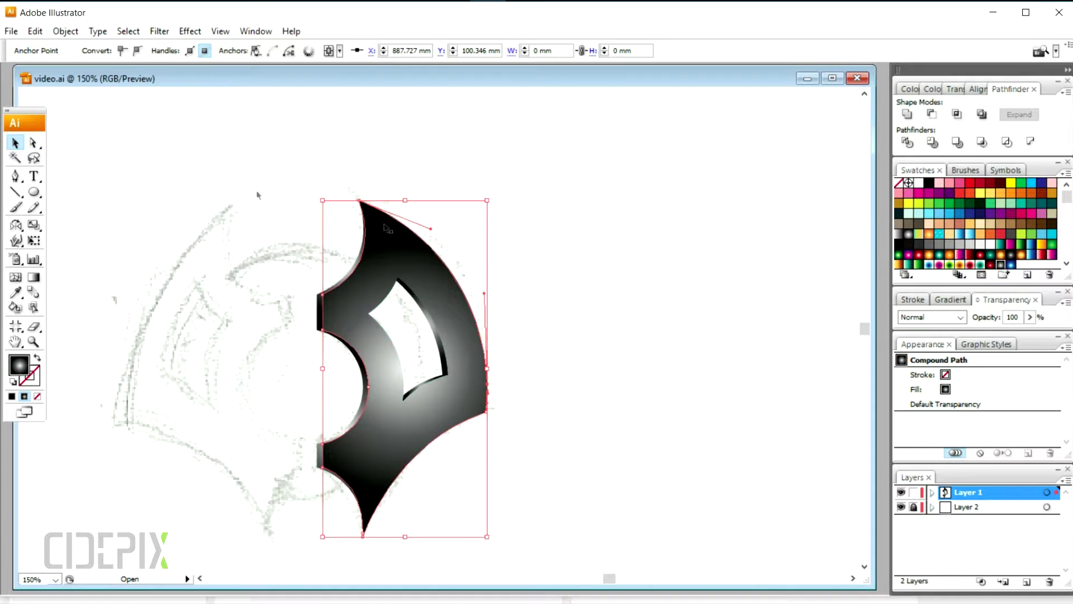
left_click(615, 336)
Re-angle the half-emblem's gradient fill diagonally across the shape
left_click(458, 392)
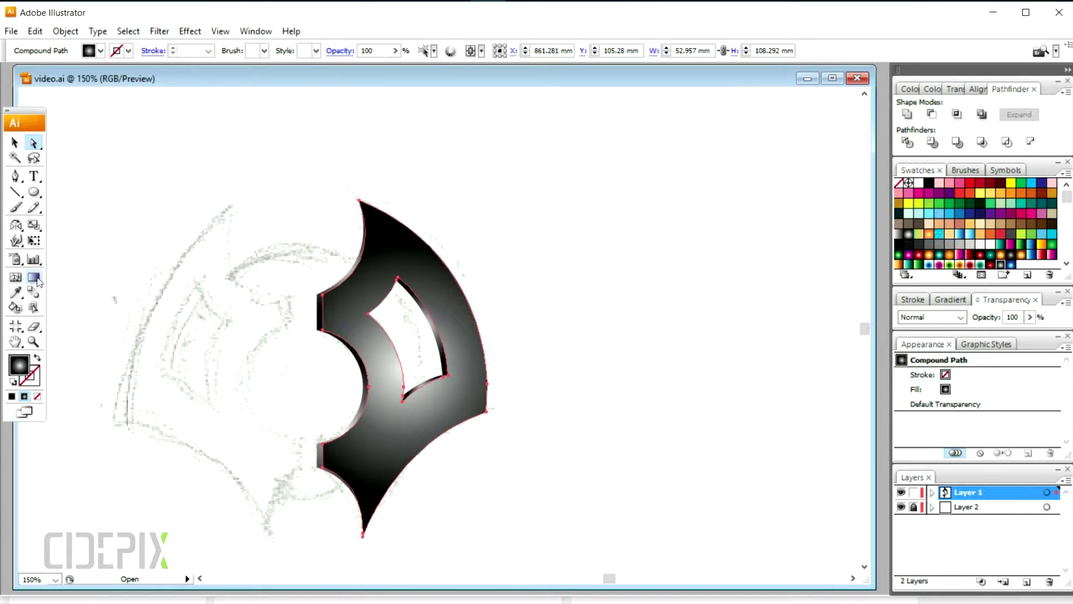
key("g")
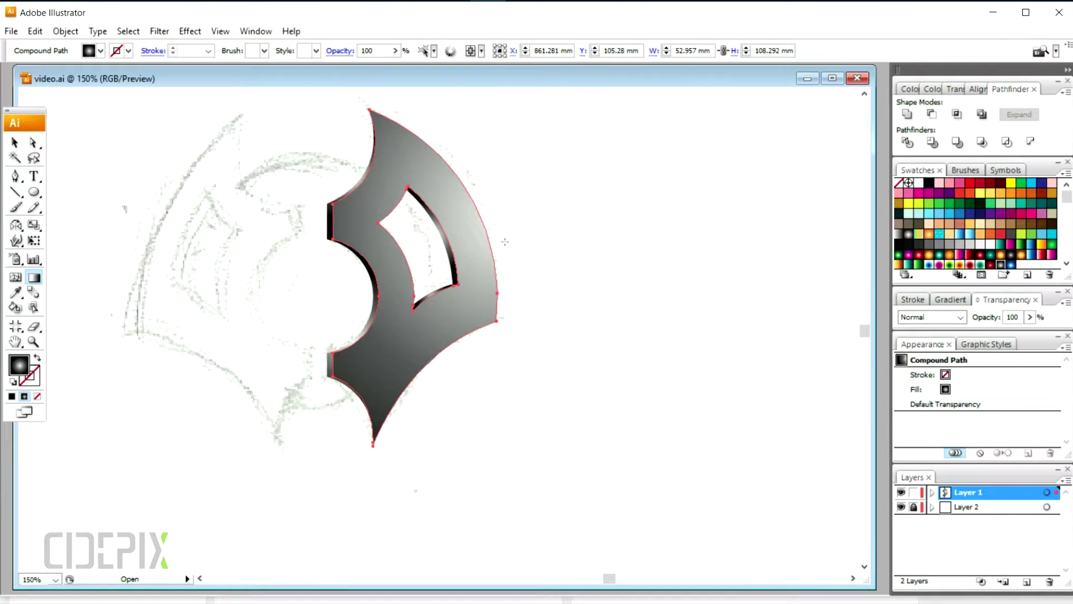
left_click_drag(505, 241, 440, 288)
left_click_drag(499, 226, 447, 269)
key("a")
Select the inner hole, left, curved and upper-left edge paths to shade them as bevels
left_click(436, 264)
left_click(436, 263)
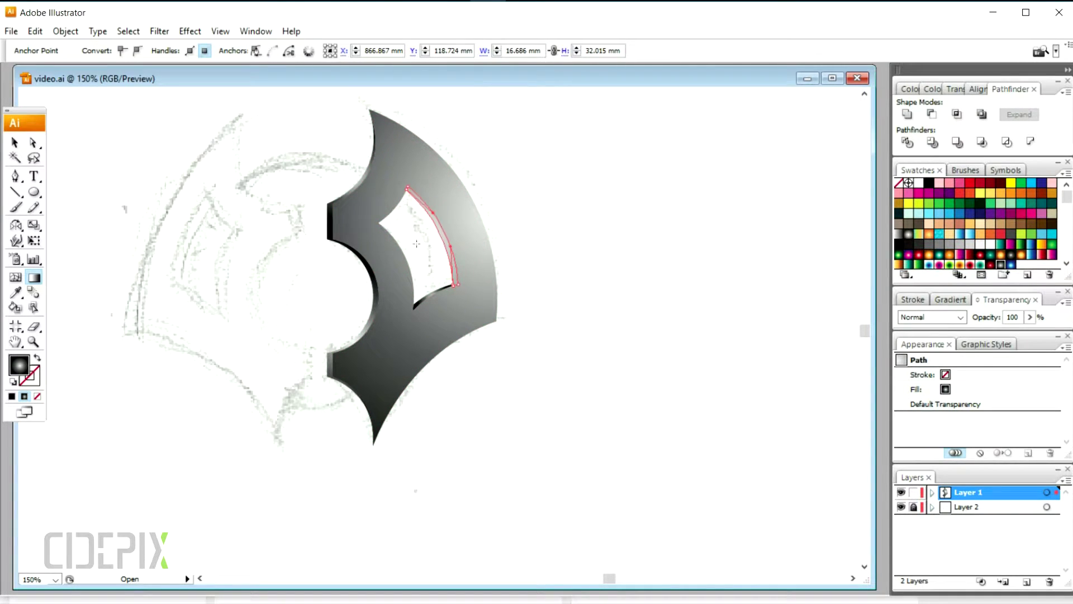
left_click(586, 215)
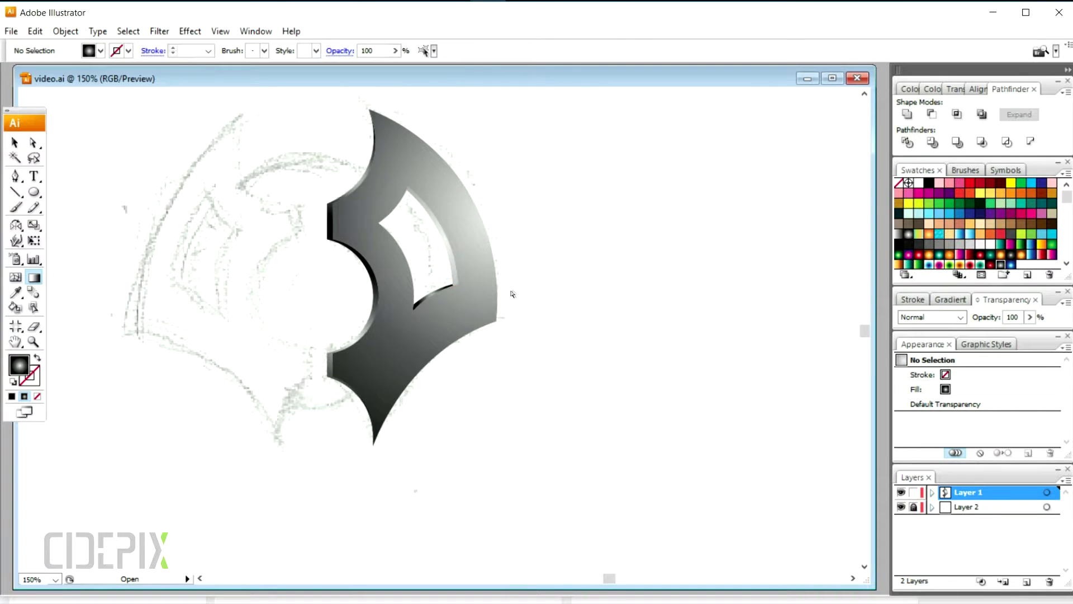
left_click(431, 298)
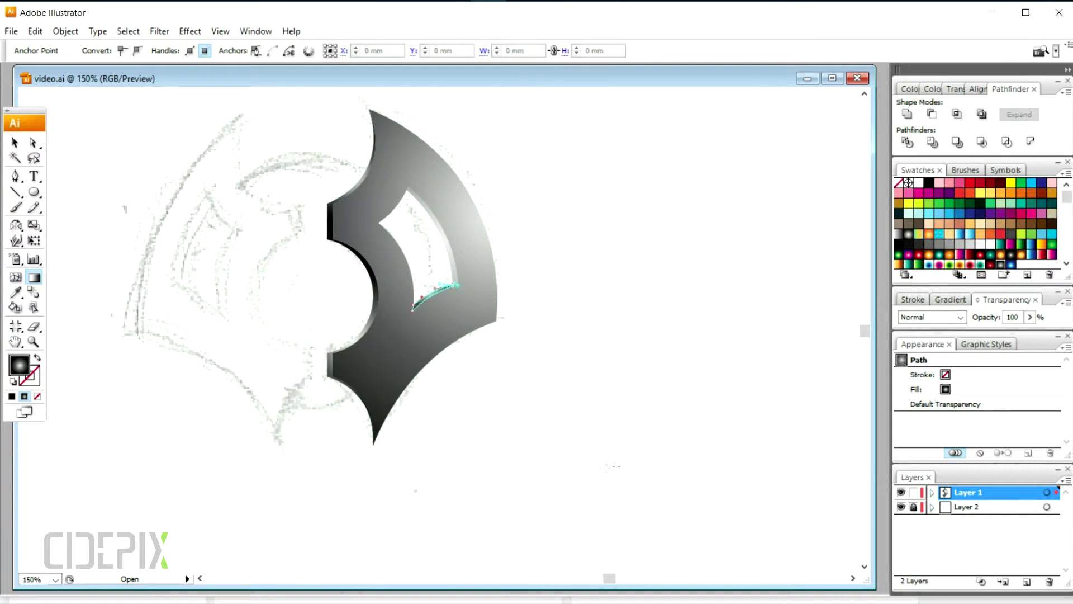
left_click(516, 352)
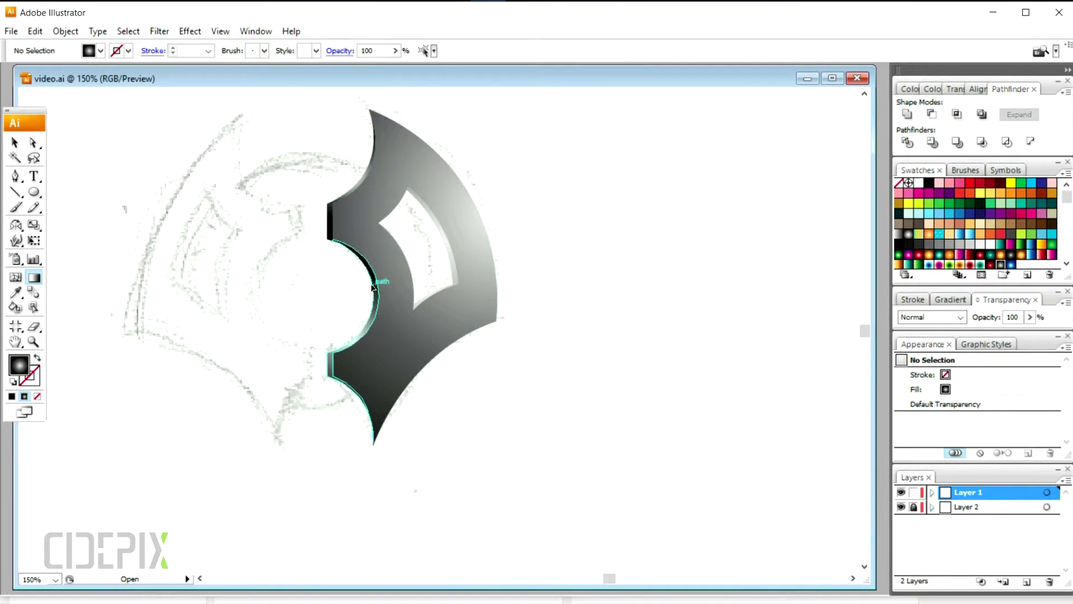
left_click(377, 293)
left_click(354, 321)
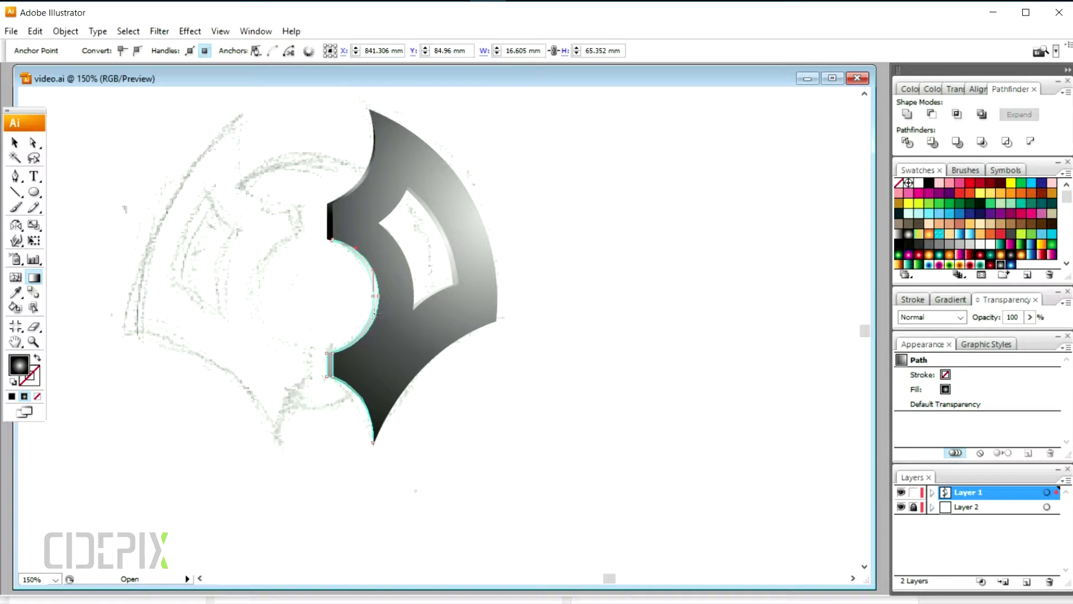
left_click(476, 346)
left_click(352, 182)
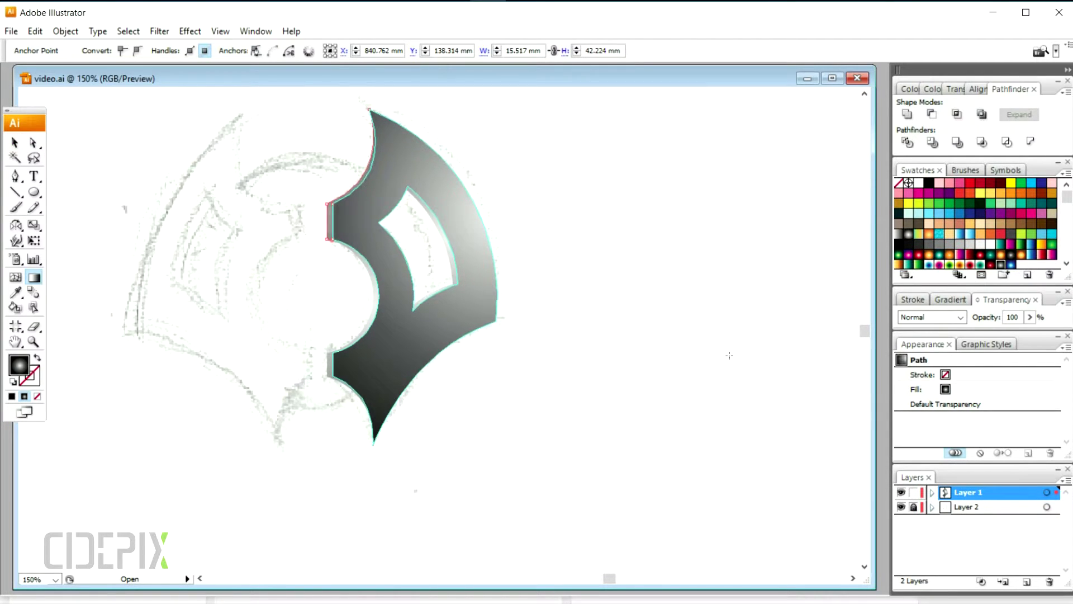
key("ctrl+shift+a")
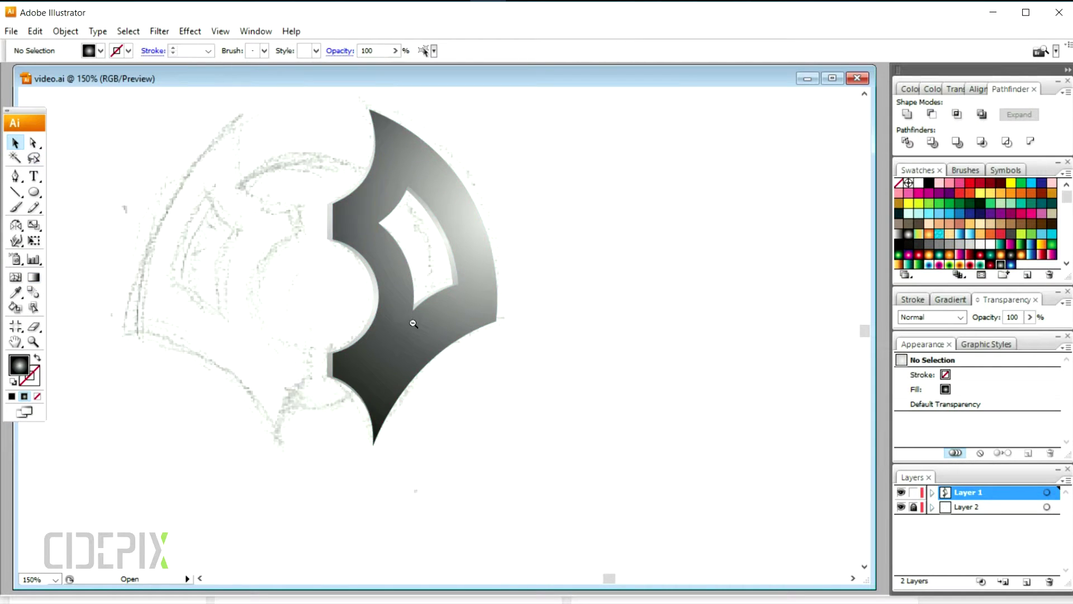
Paste a copy of the half-emblem in front, fill it black and merge it into one shape
left_click(499, 290, "ctrl+alt")
left_click(461, 316)
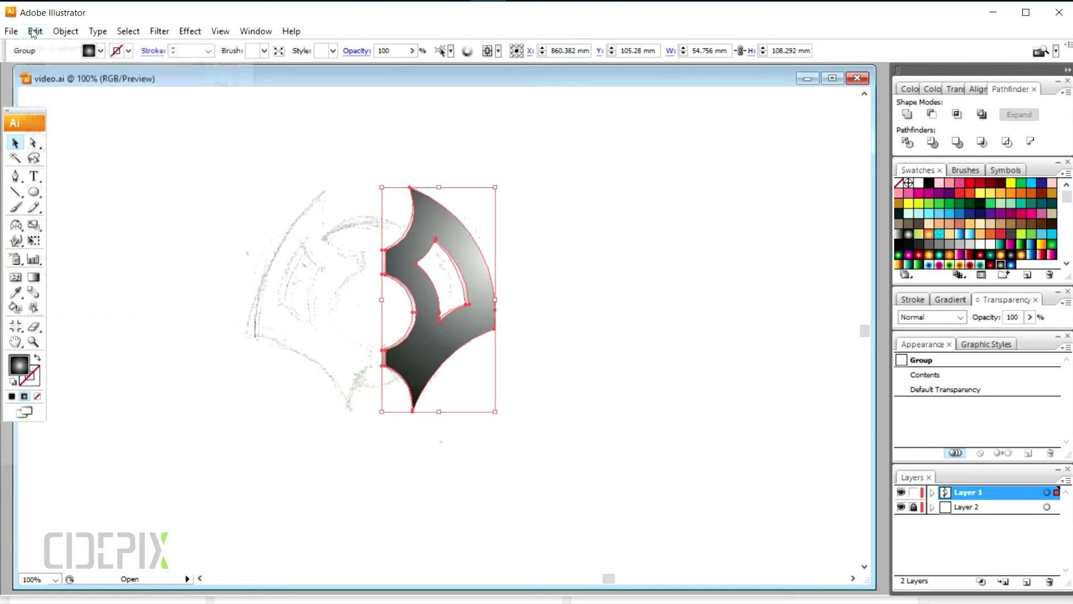
left_click(34, 31)
left_click(48, 101)
left_click(34, 31)
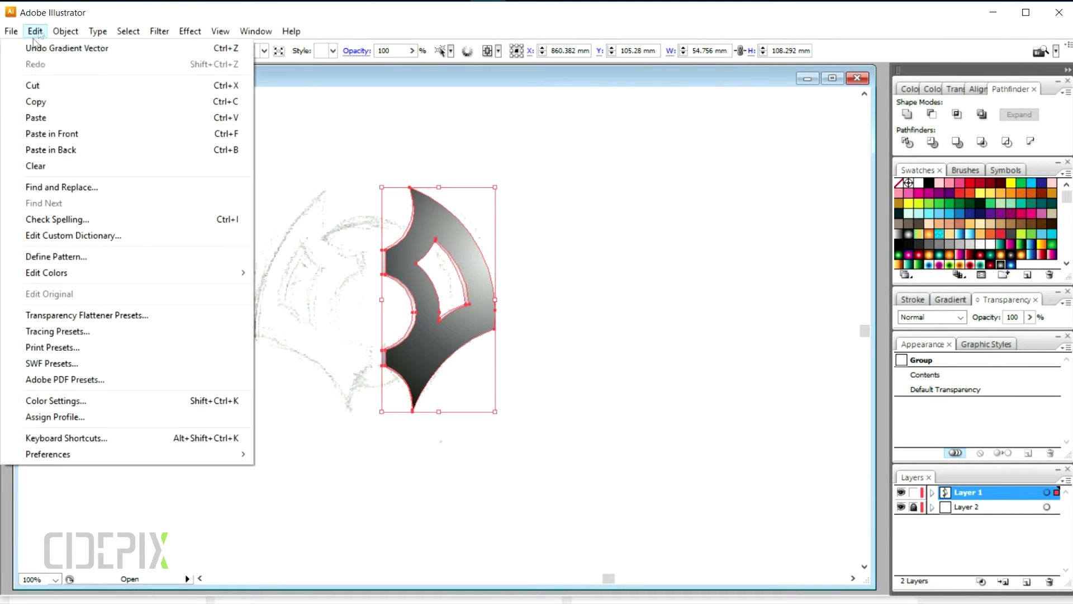
left_click(60, 135)
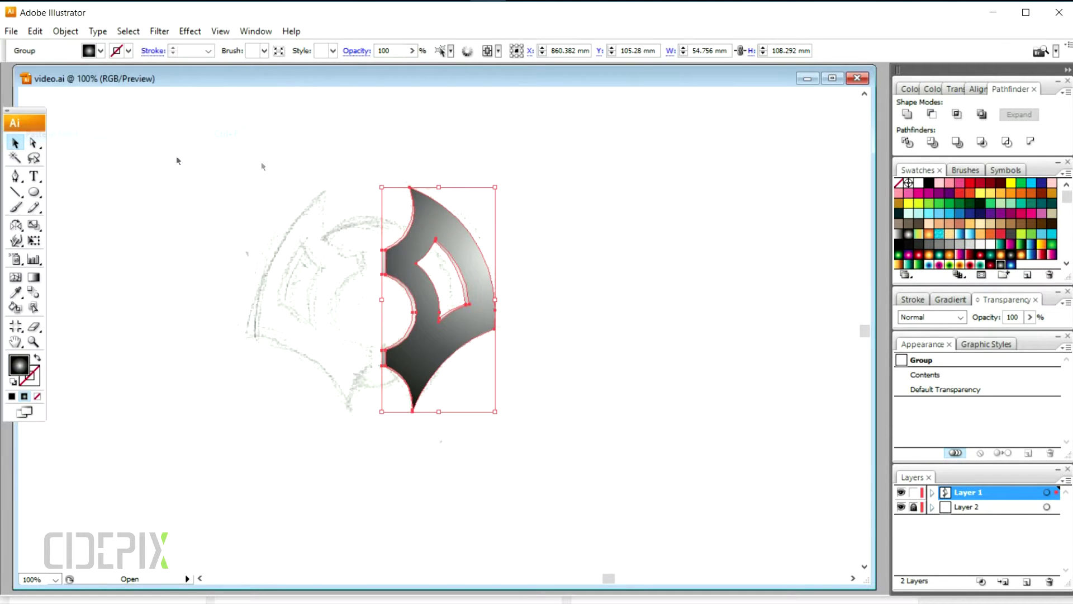
left_click(928, 184)
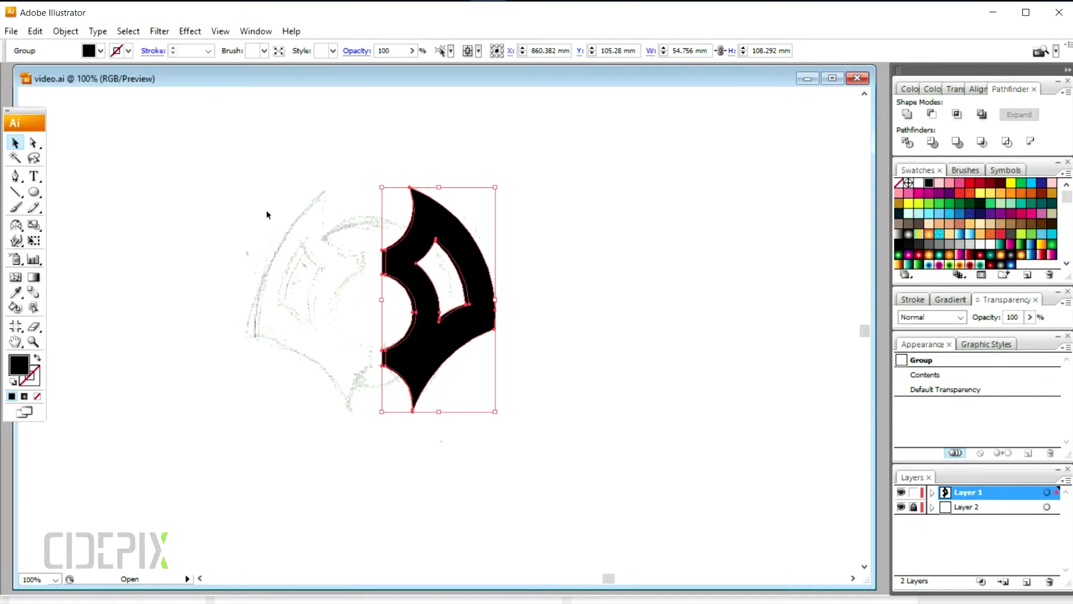
left_click(488, 254)
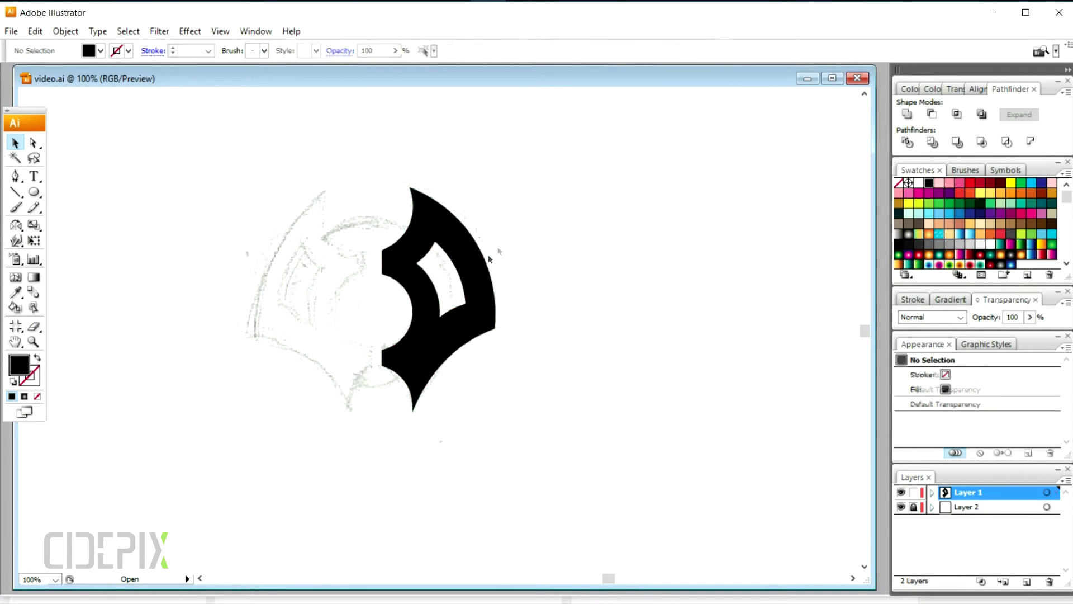
left_click(957, 142)
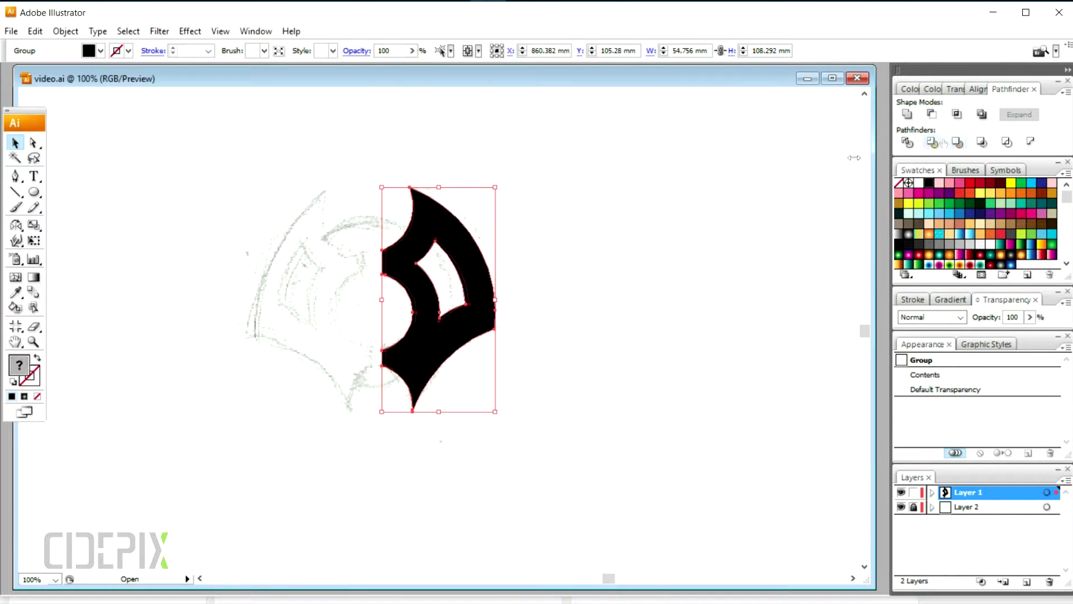
Send the black silhouette to the back and duplicate the piece to the left at X 803.232 mm
right_click(470, 267)
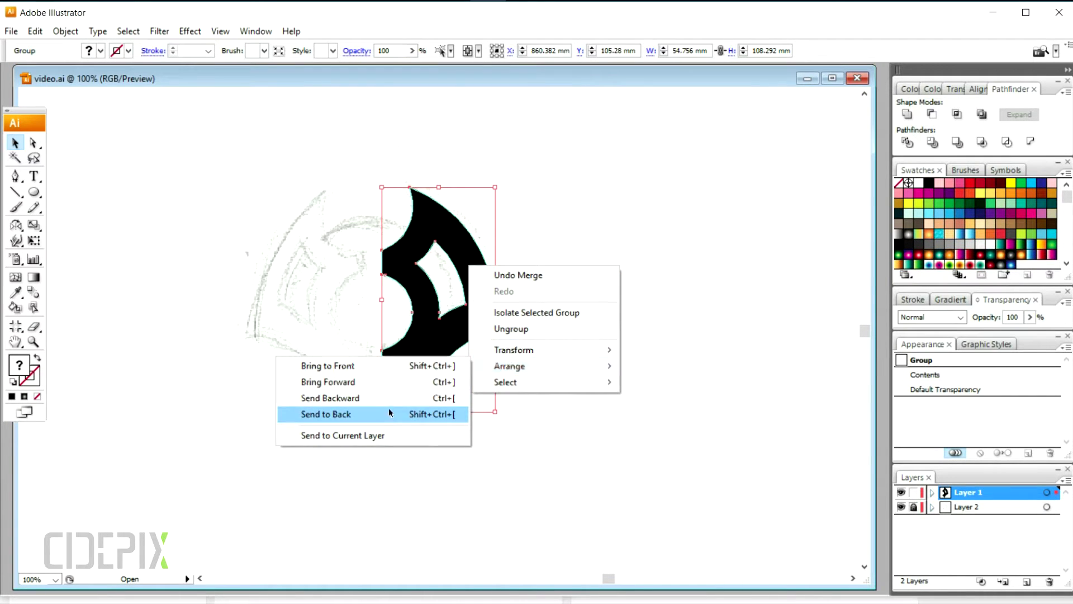
left_click(391, 412)
left_click(525, 280)
left_click(477, 306)
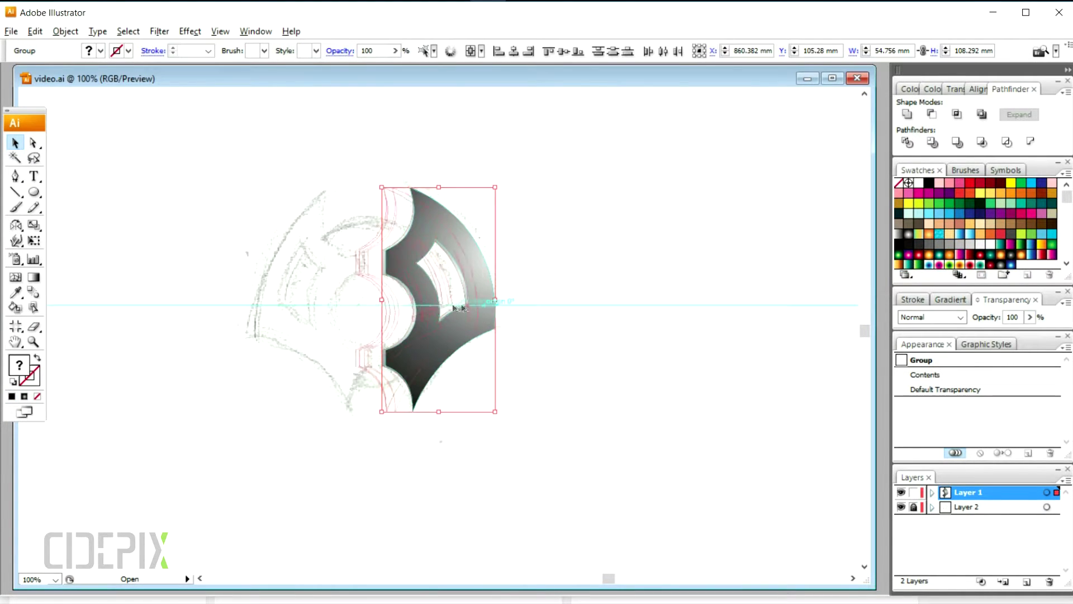
left_click_drag(476, 307, 339, 327)
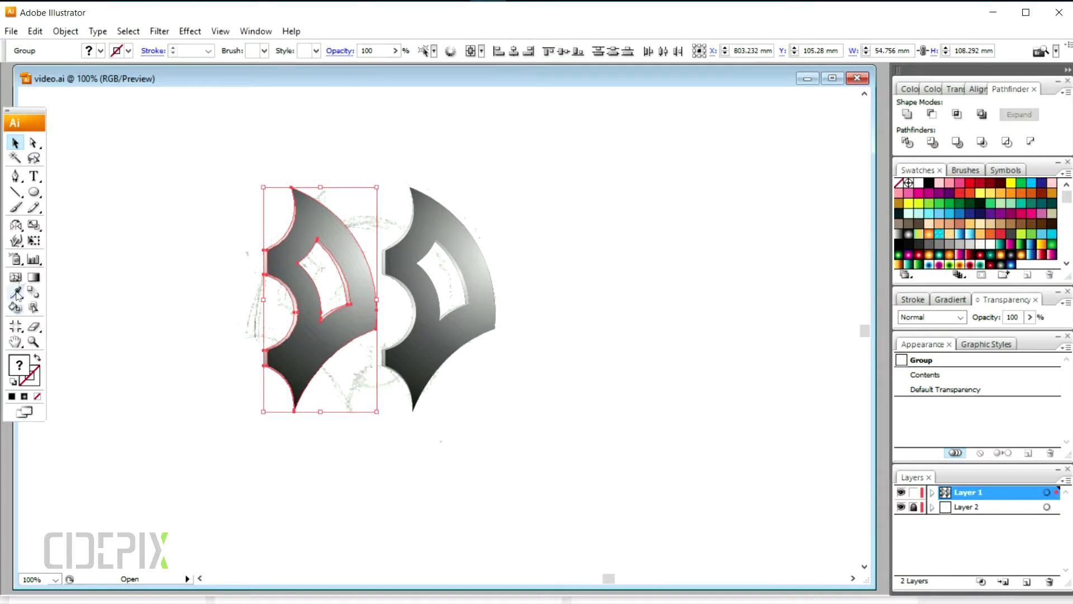
Reflect the left copy vertically, butt it against the right half, and select both halves
double_click(15, 226)
key("Return")
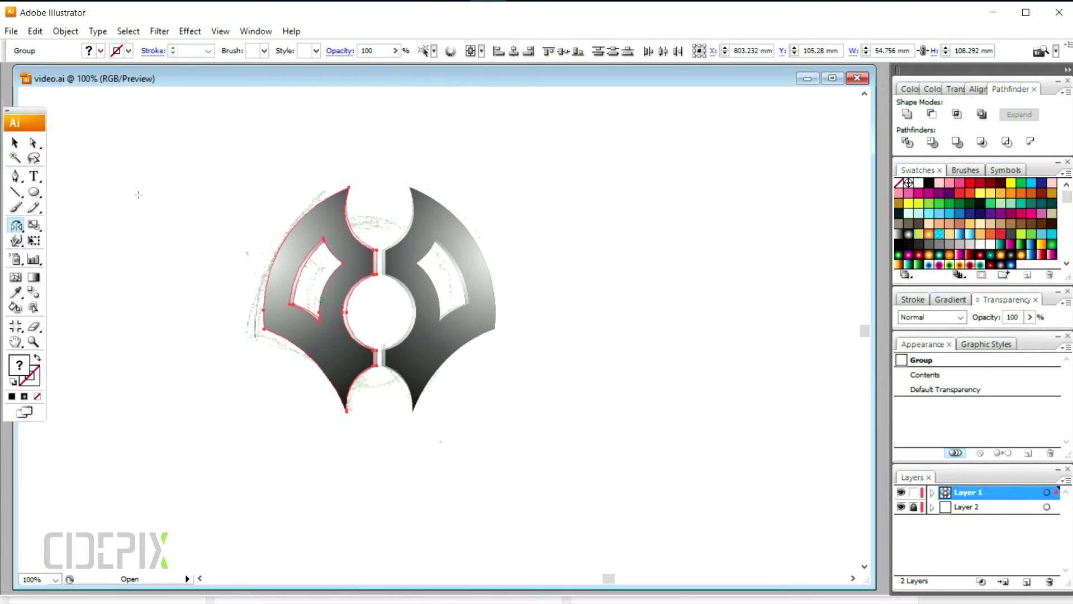
left_click(13, 144)
key("ctrl+plus")
mouse_move(421, 280)
left_mouse_down()
mouse_move(437, 278)
mouse_move(407, 262)
left_mouse_up()
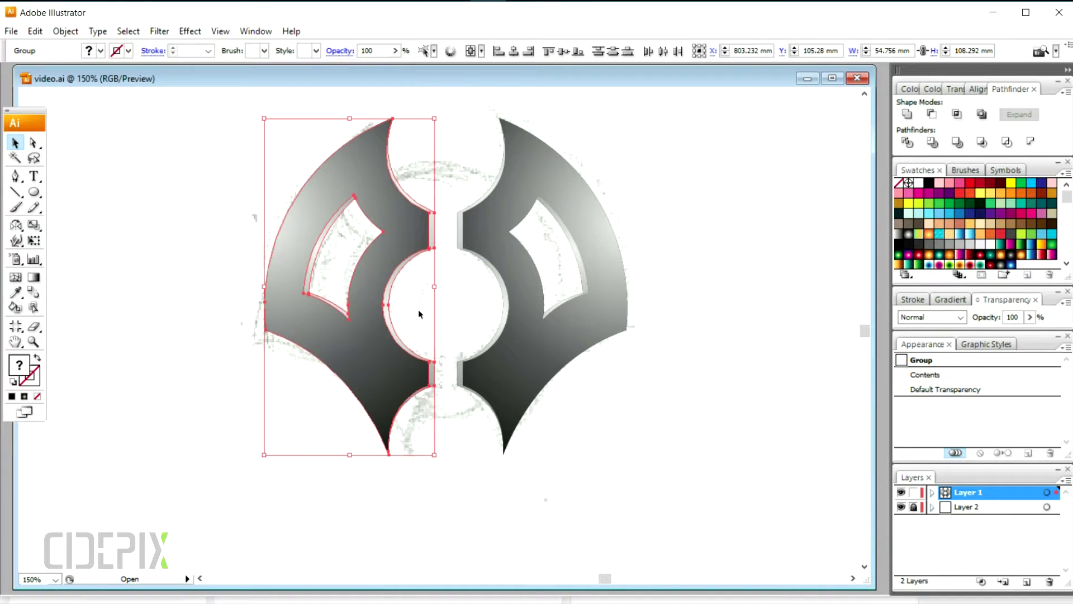
left_click(449, 291)
left_click(432, 232)
left_click(486, 234, "shift")
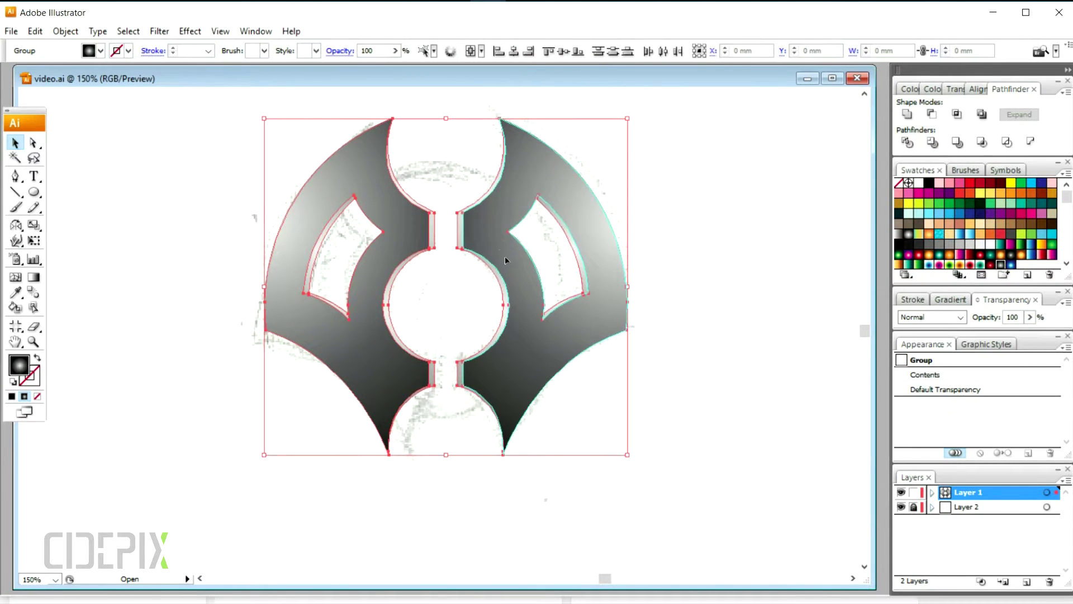
left_click(35, 31)
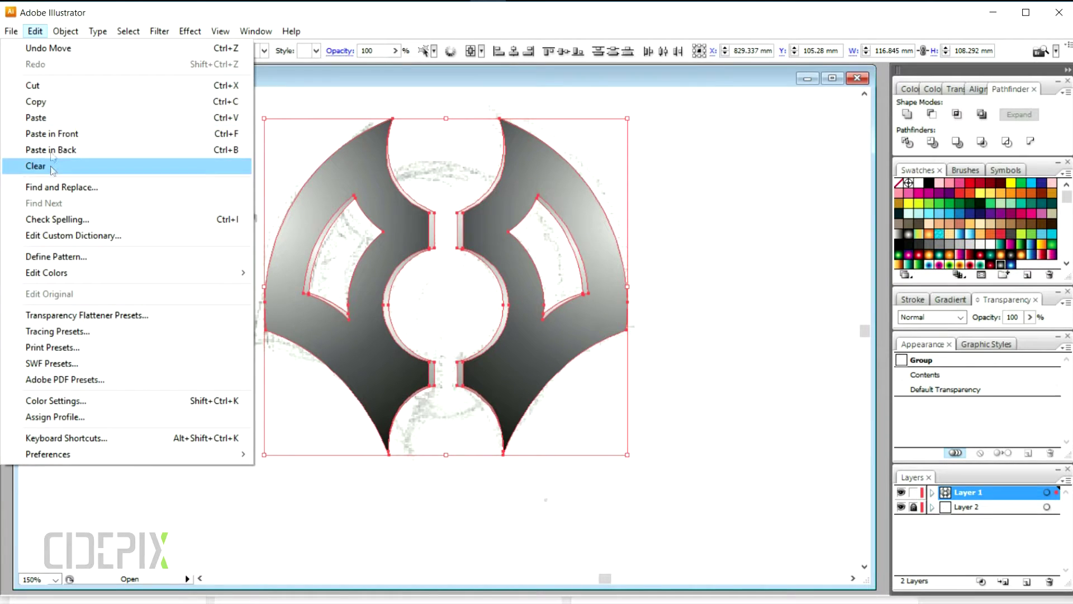
Paste a black copy of the emblem and scale it down to 92.856 × 86.059 mm
left_click(36, 101)
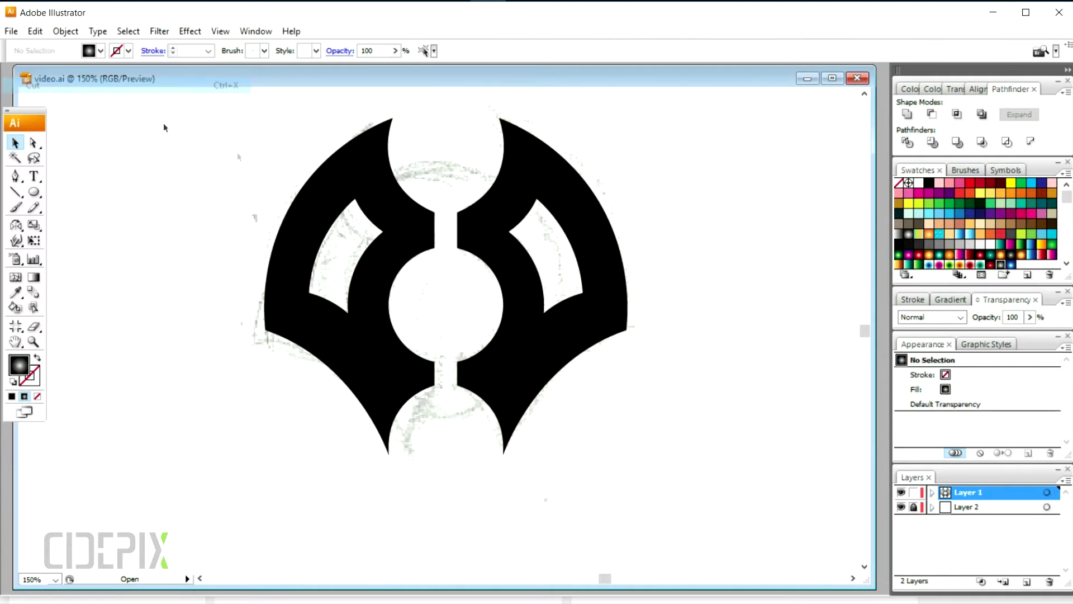
left_click(378, 272)
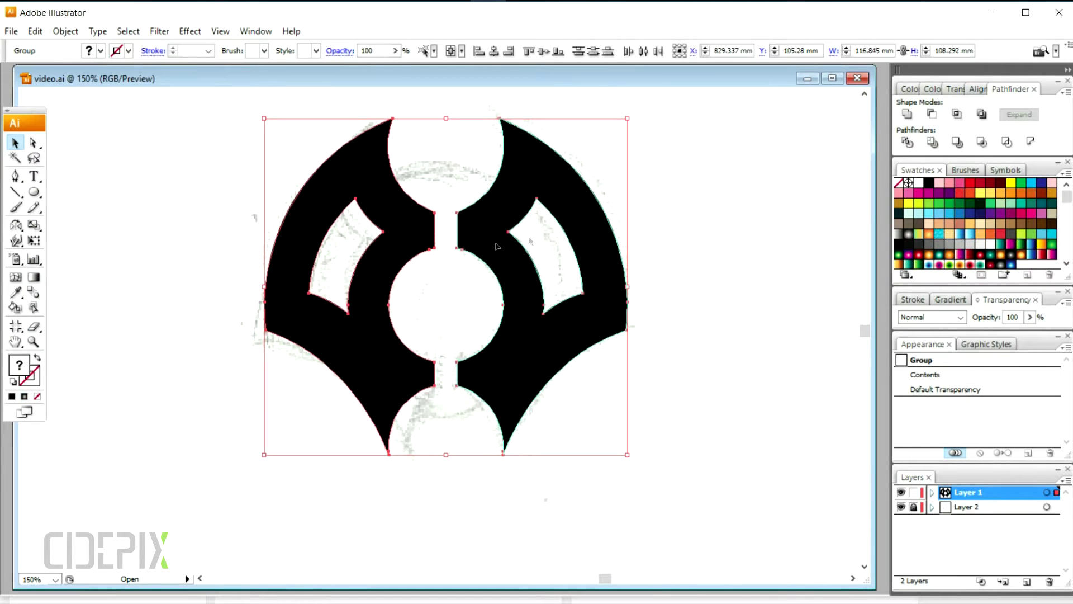
left_click(956, 143)
left_click_drag(627, 119, 591, 138)
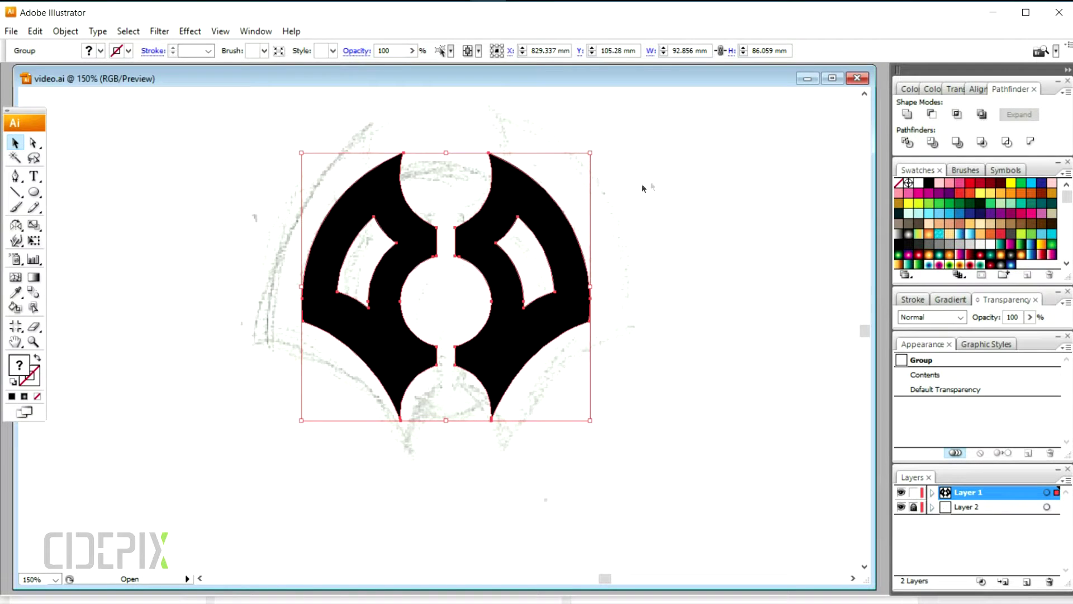
left_click(653, 196)
Place the gradient emblem in front and set the black copy to 30% opacity
key("ctrl+f")
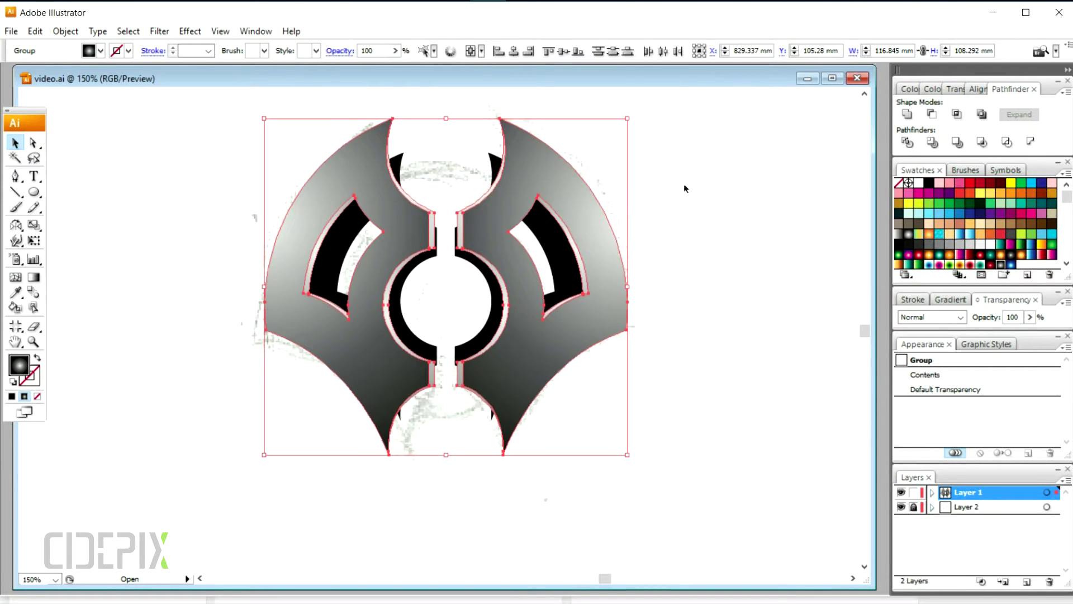
left_click(686, 189)
left_click(481, 326)
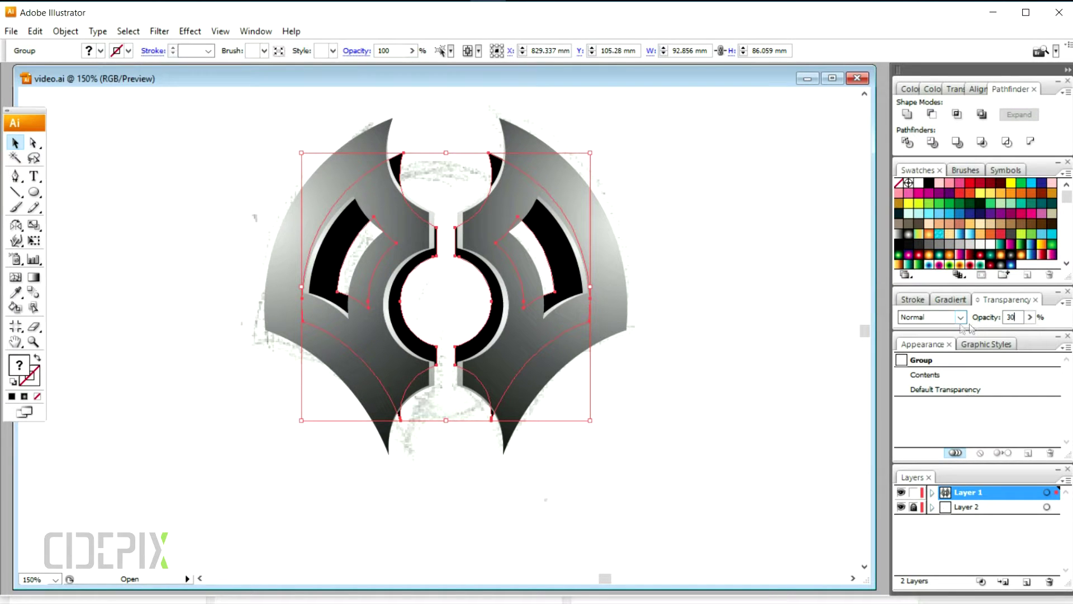
key("Return")
left_click(651, 277)
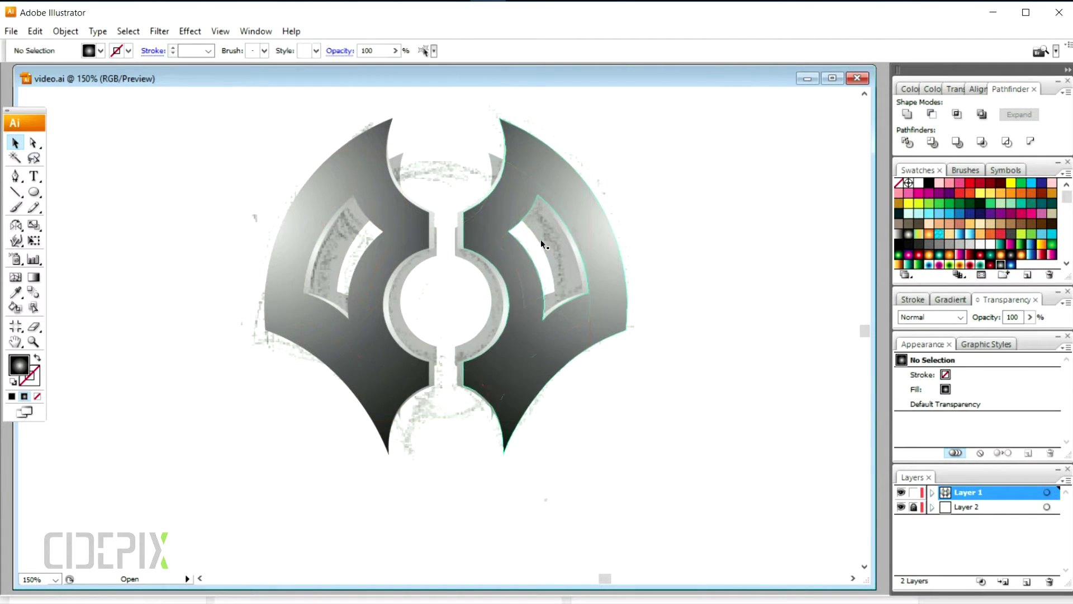
key("ctrl+minus")
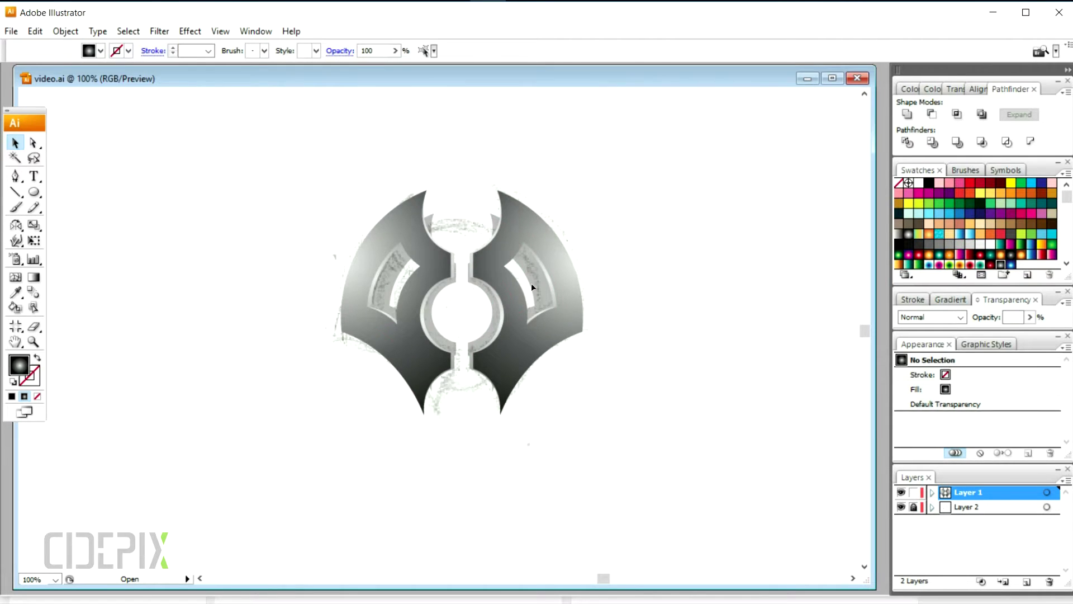
Draw an 80.738 mm circle over the emblem's centre
left_click(531, 283)
left_click(652, 221)
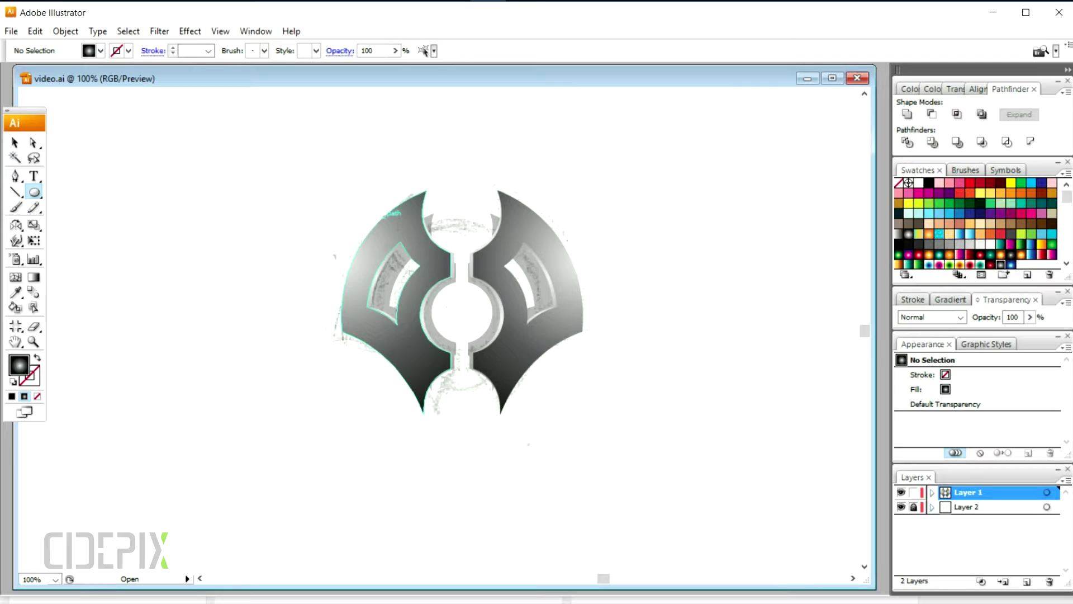
left_click_drag(463, 296, 541, 384)
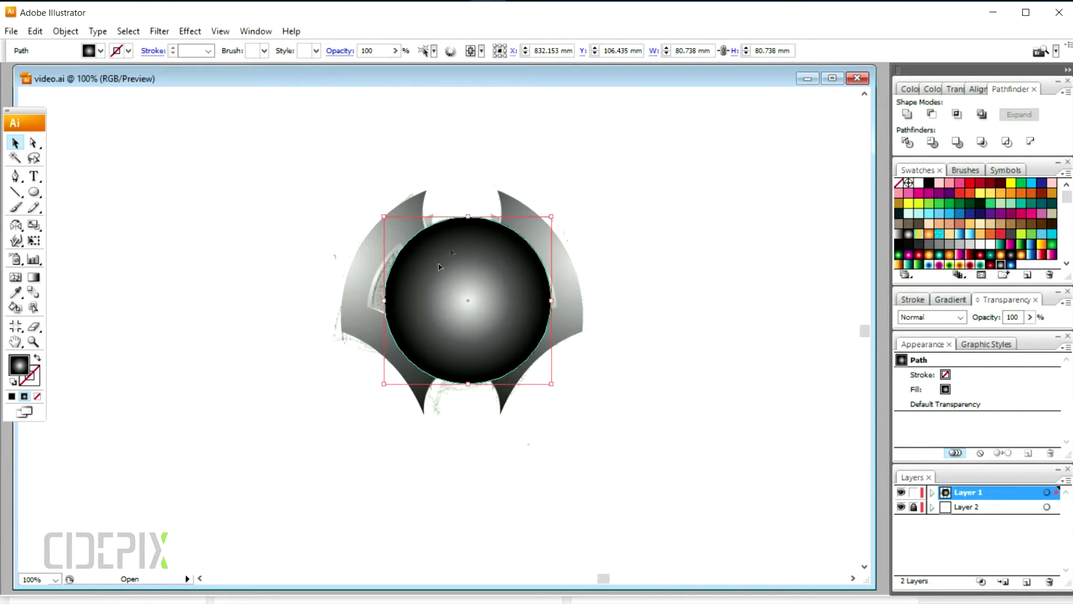
Select the whole emblem, ungroup it, and select the central sphere
left_click(546, 230)
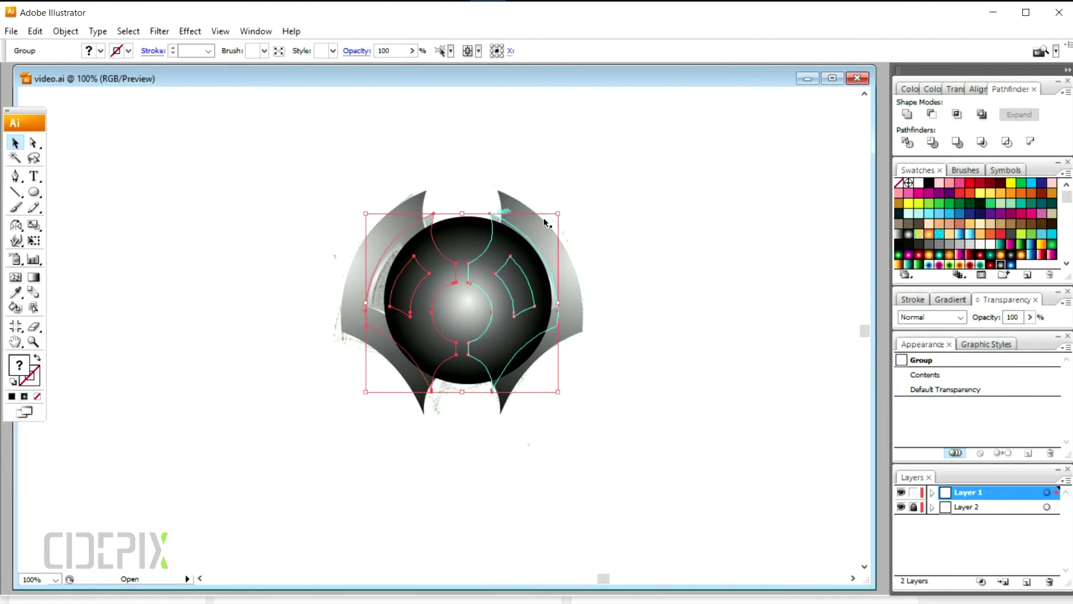
key("ctrl+a")
right_click(443, 200)
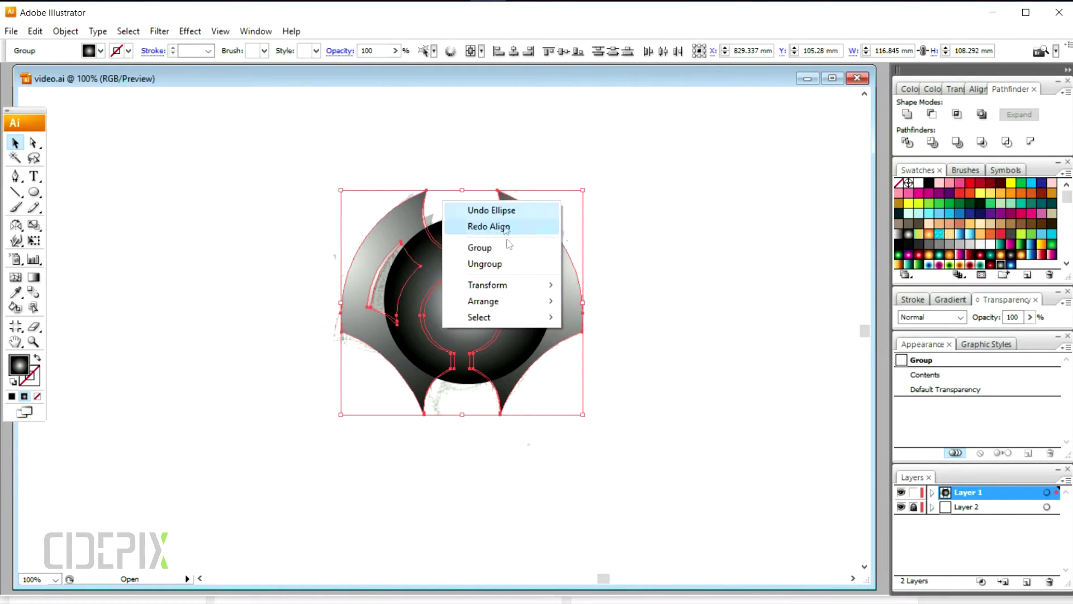
left_click(485, 263)
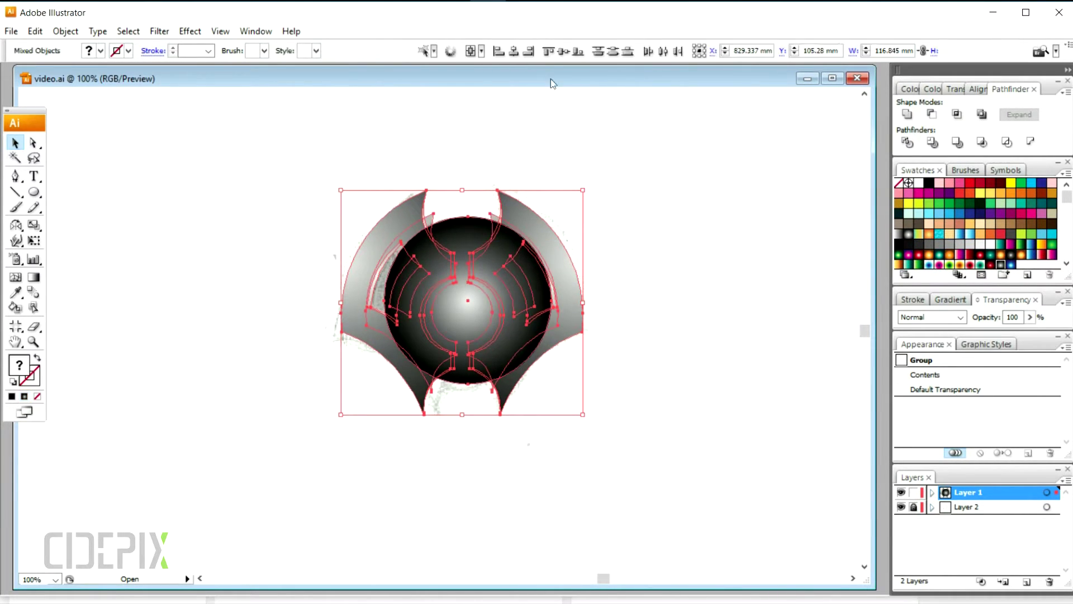
left_click(597, 184)
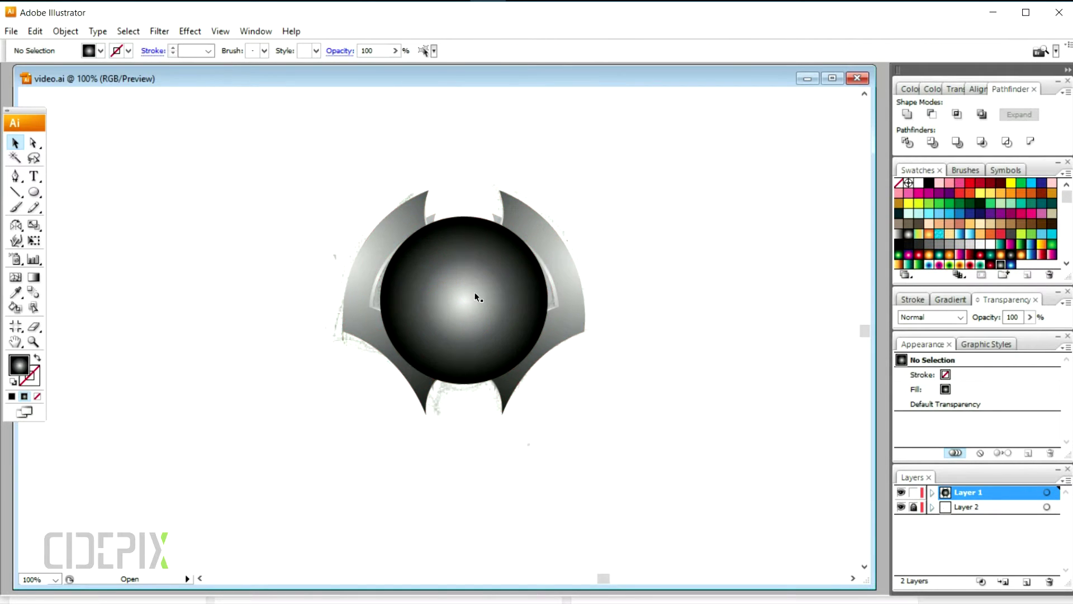
scroll(478, 295, "up", 1)
left_click(505, 266)
right_click(491, 265)
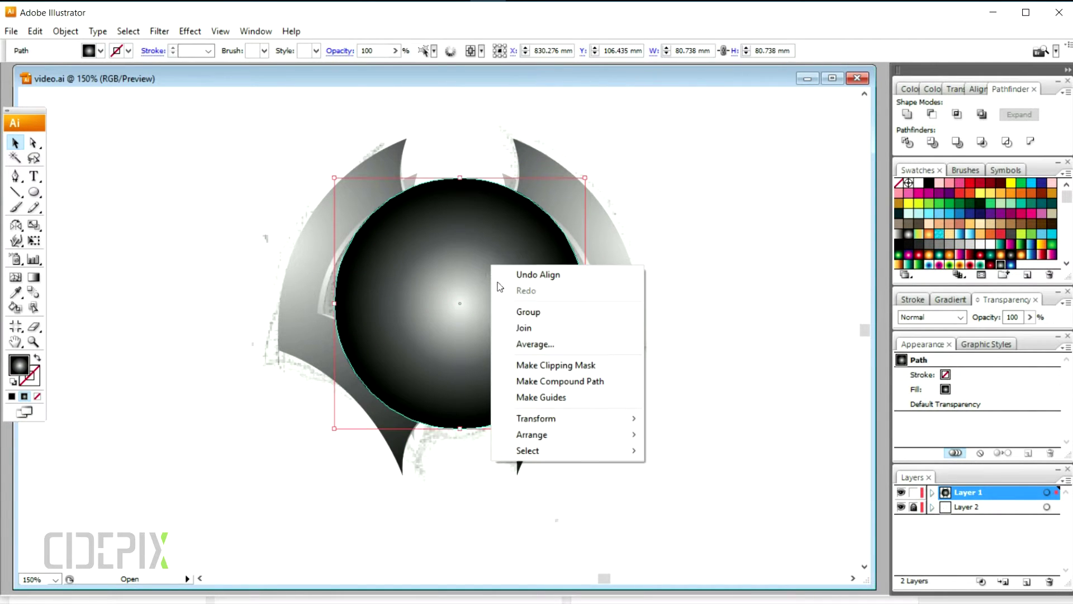
Make the sphere a black outline circle, shrink it to 74.589 mm, and centre it on the emblem
left_click(930, 184)
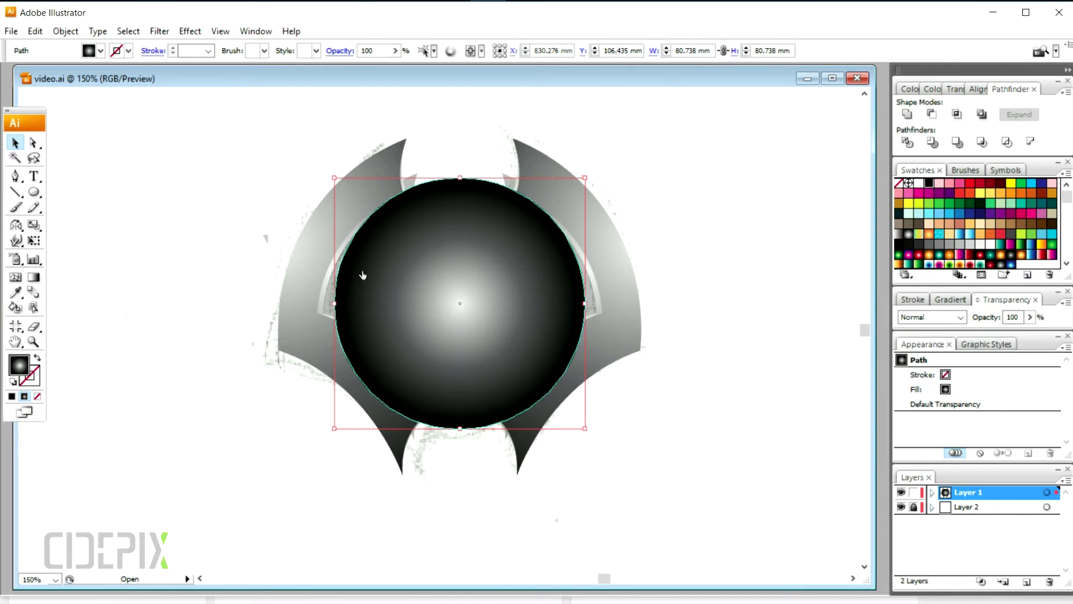
key("shift+x")
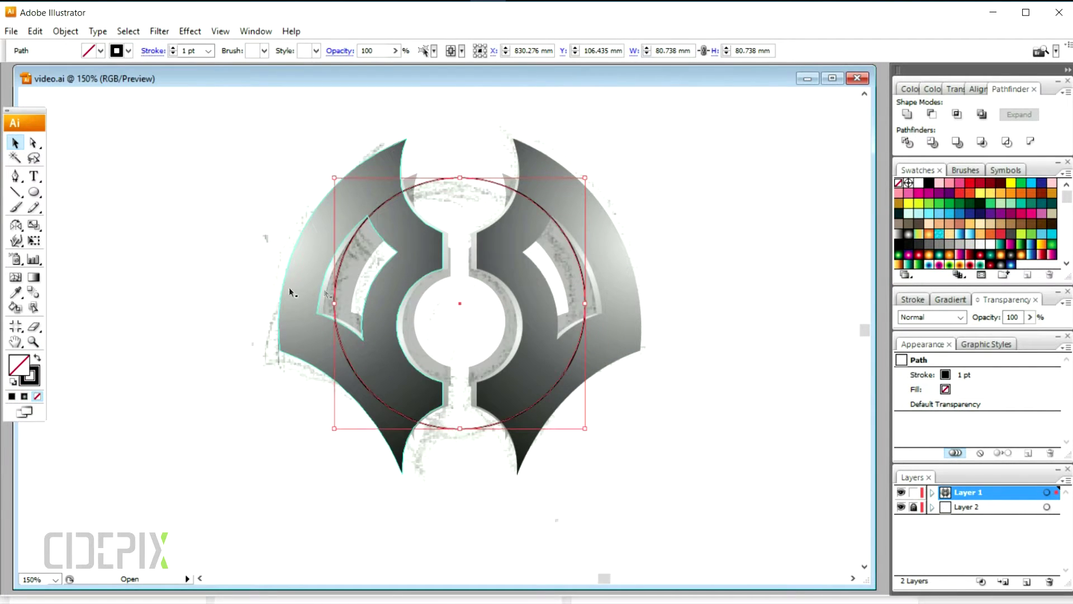
left_click(526, 218)
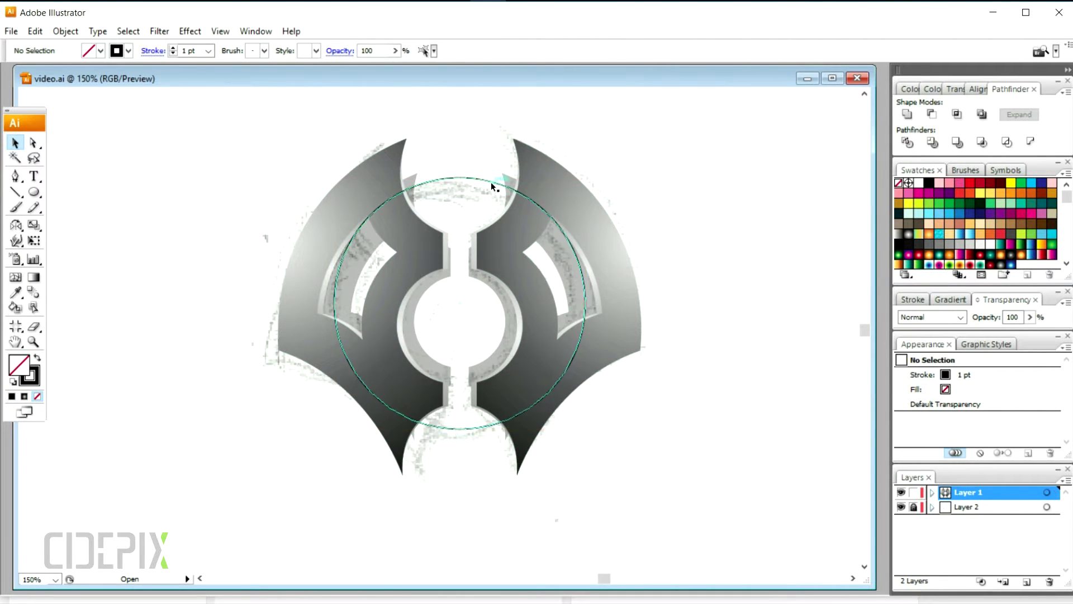
left_click(484, 188)
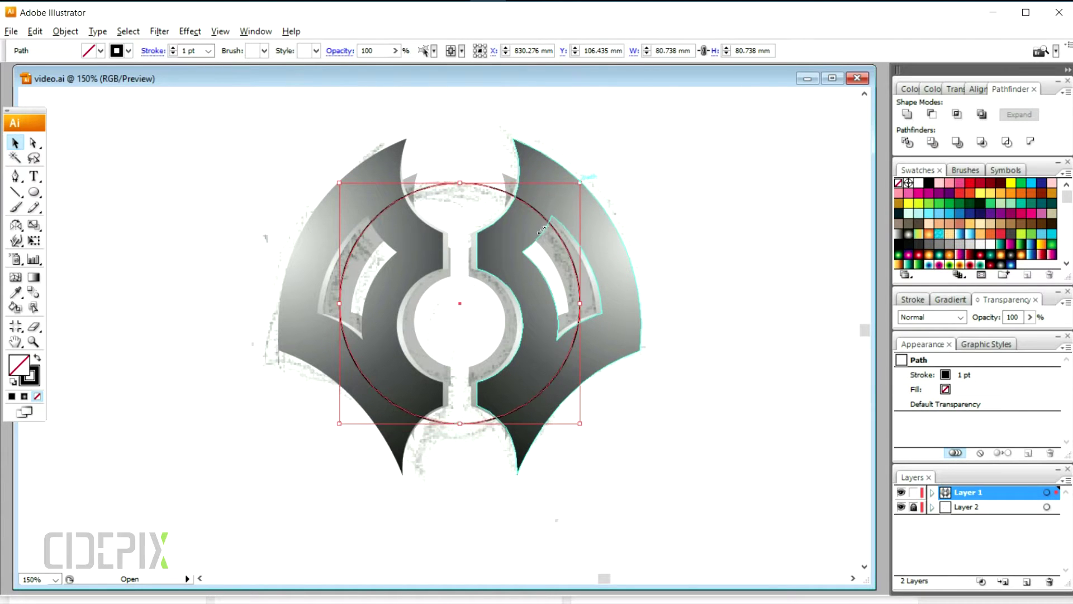
left_click_drag(483, 189, 456, 193)
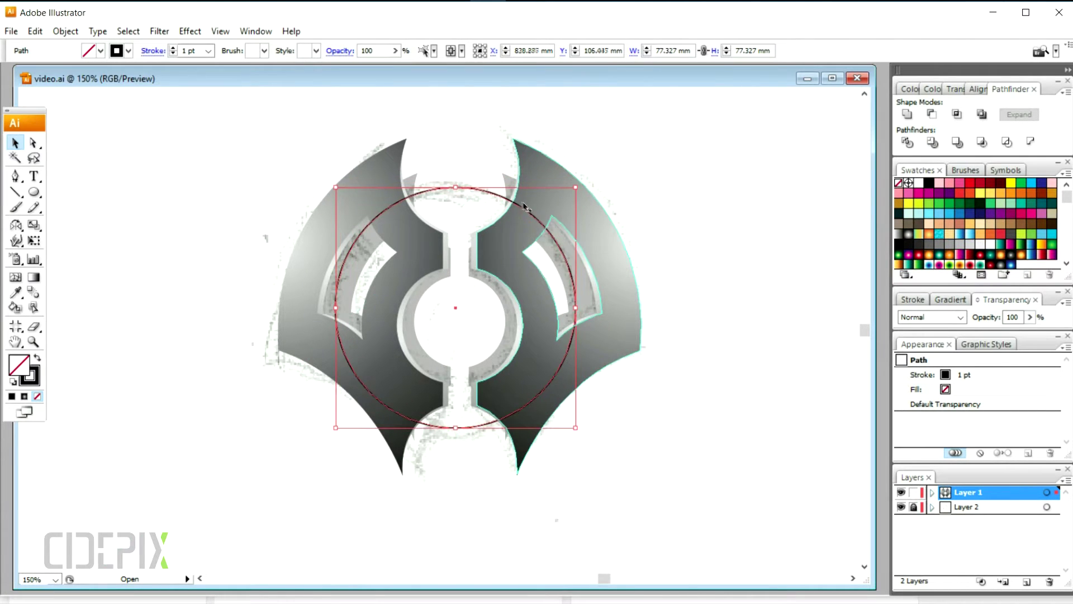
left_click_drag(671, 163, 259, 352)
left_click(514, 54)
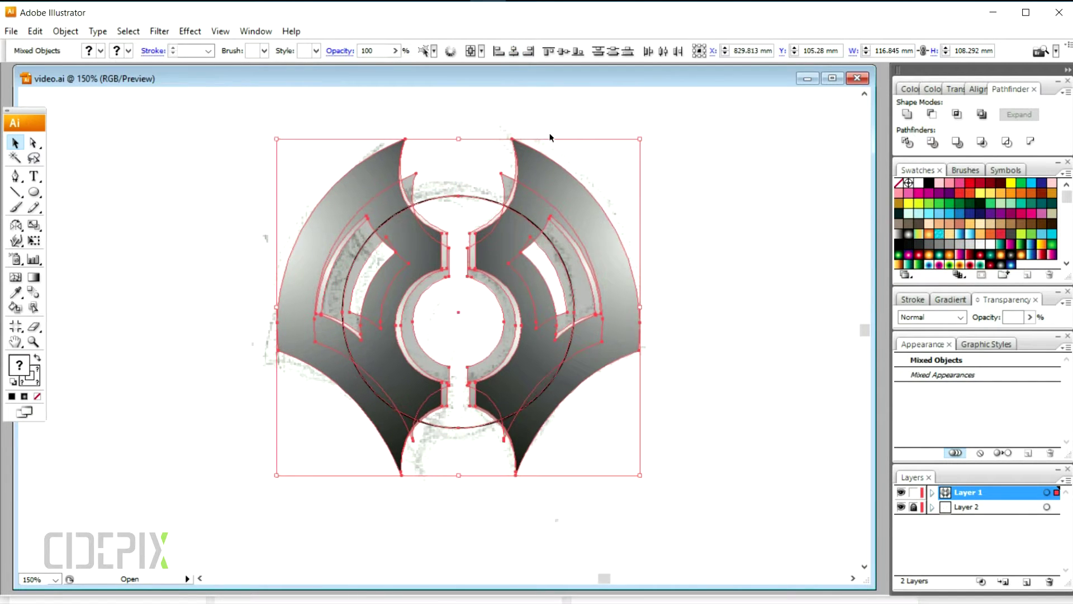
left_click(672, 181)
key("ctrl+a")
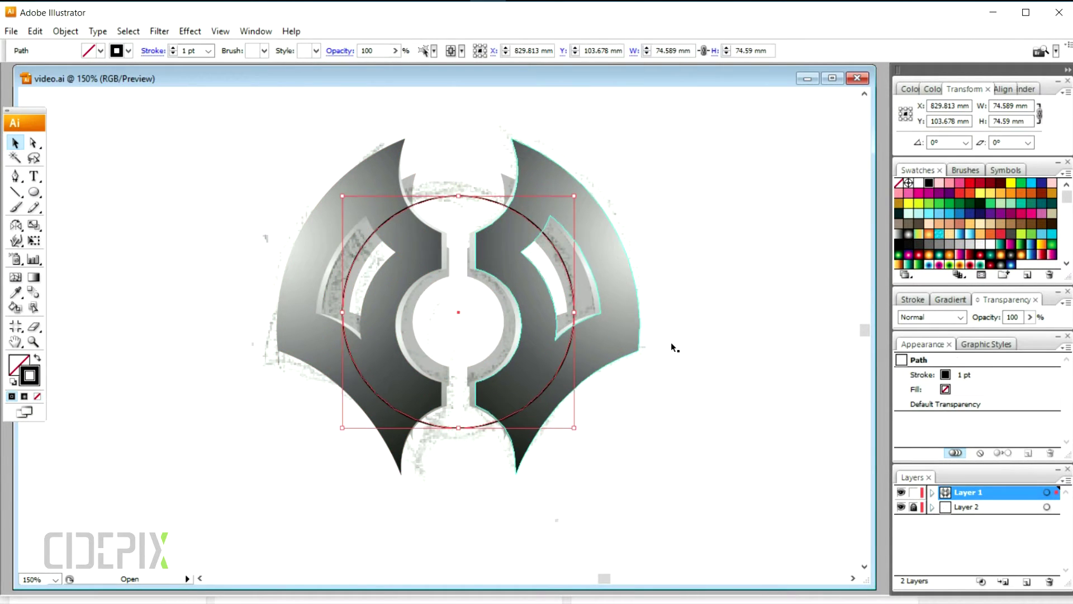
Delete Layer 2 with its traced reference artwork
left_click(987, 507)
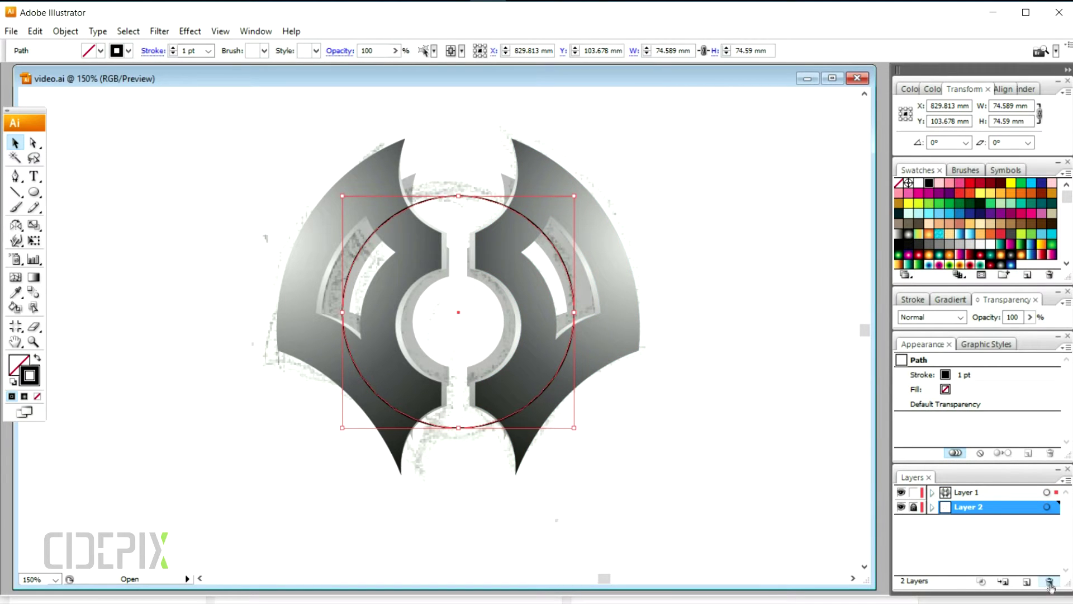
left_click(1051, 583)
left_click(502, 333)
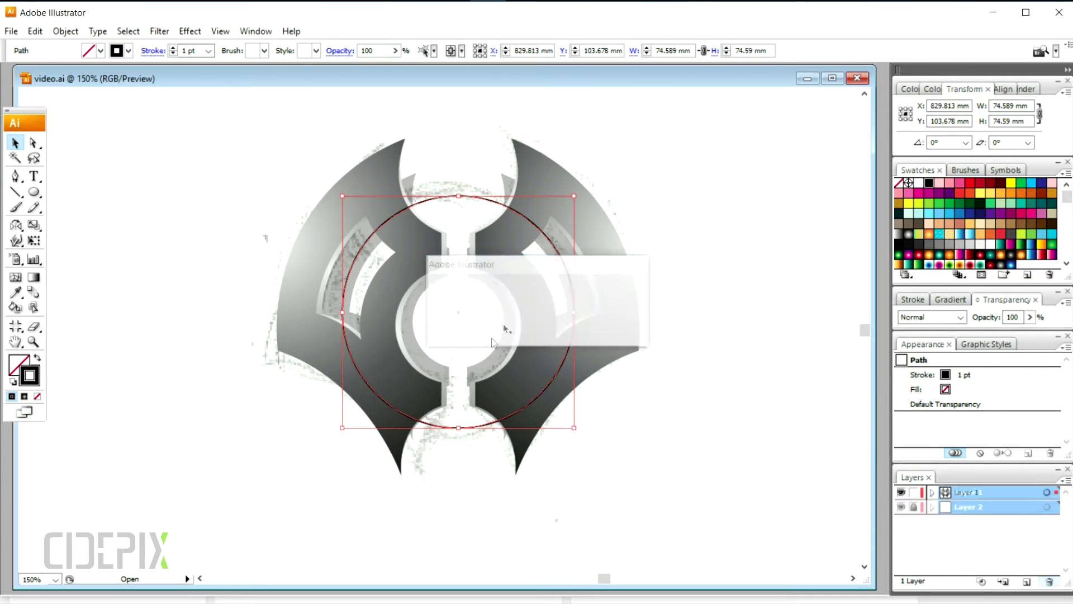
Place a copy of the circle off to the right of the emblem
left_click(655, 242)
left_click_drag(487, 299, 286, 299)
left_click_drag(280, 197, 729, 271)
left_click_drag(257, 197, 395, 209)
Split the emblem shapes along the circle with Pathfinder Divide
key("slash")
left_click(353, 199, "shift")
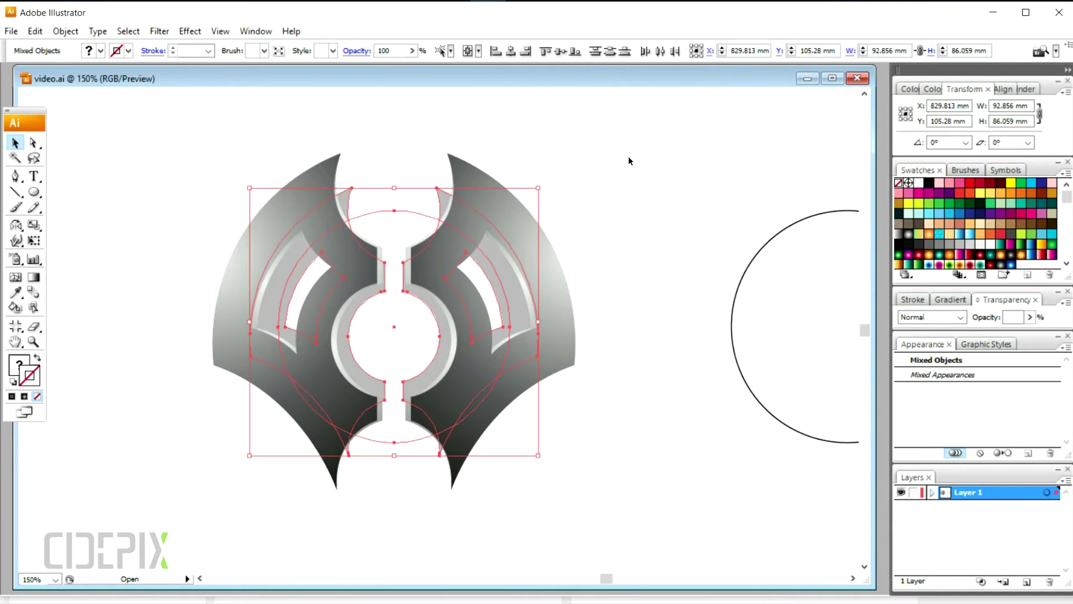
left_click(1027, 89)
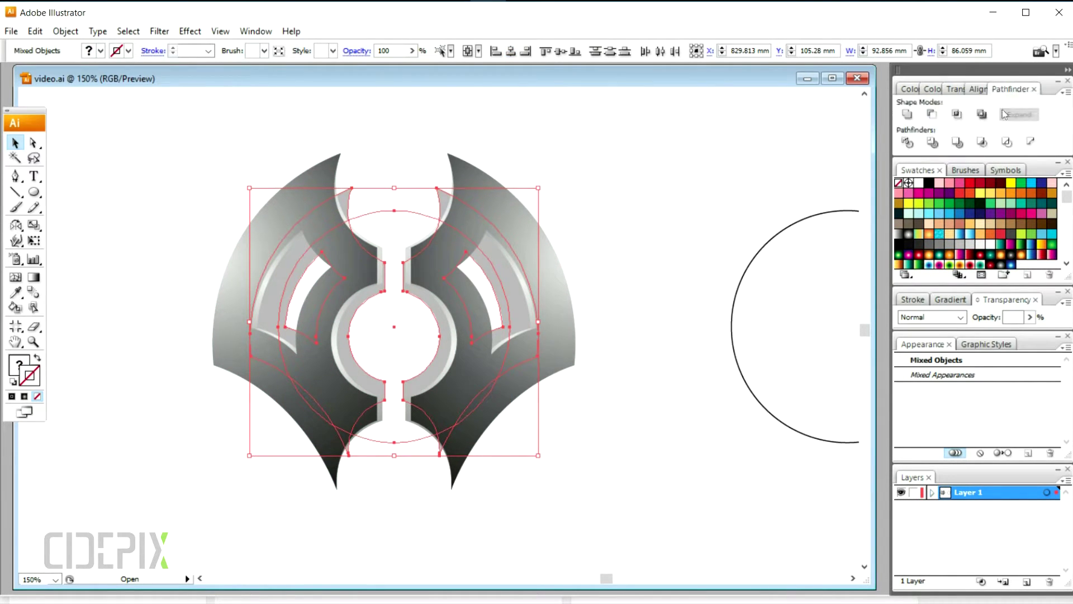
left_click(906, 142)
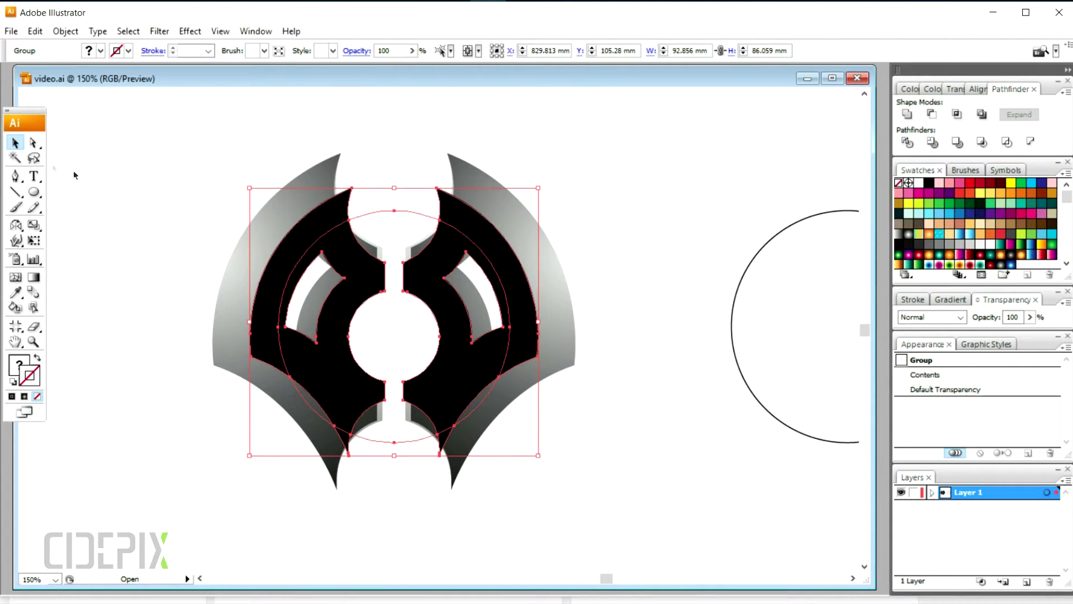
Delete the outer left and right divided pieces lying outside the circle
left_click(34, 143)
left_click(232, 203)
left_click(337, 217)
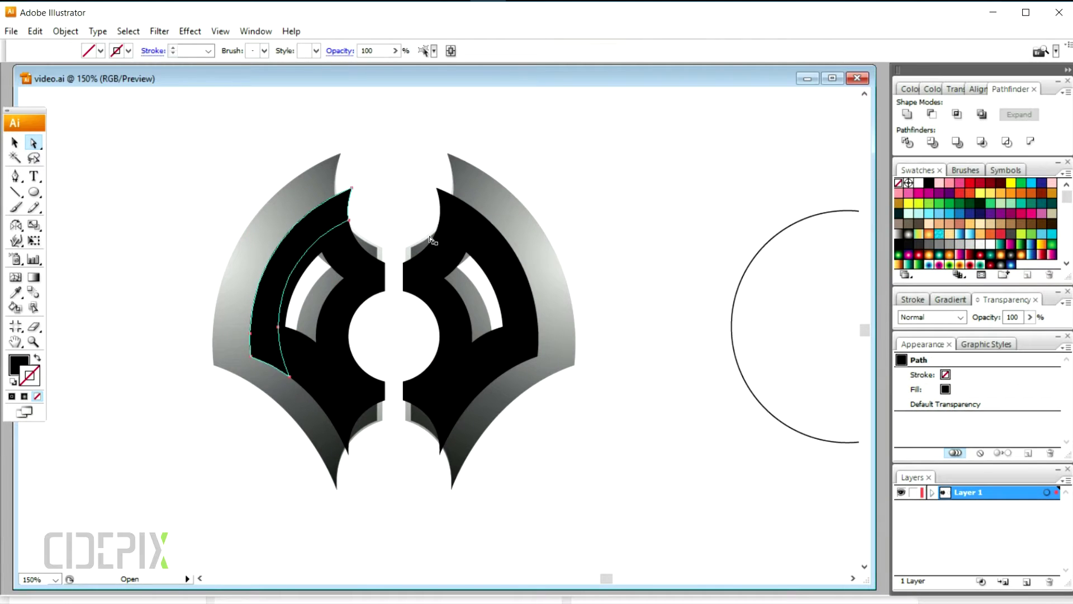
key("Delete")
left_click(456, 215)
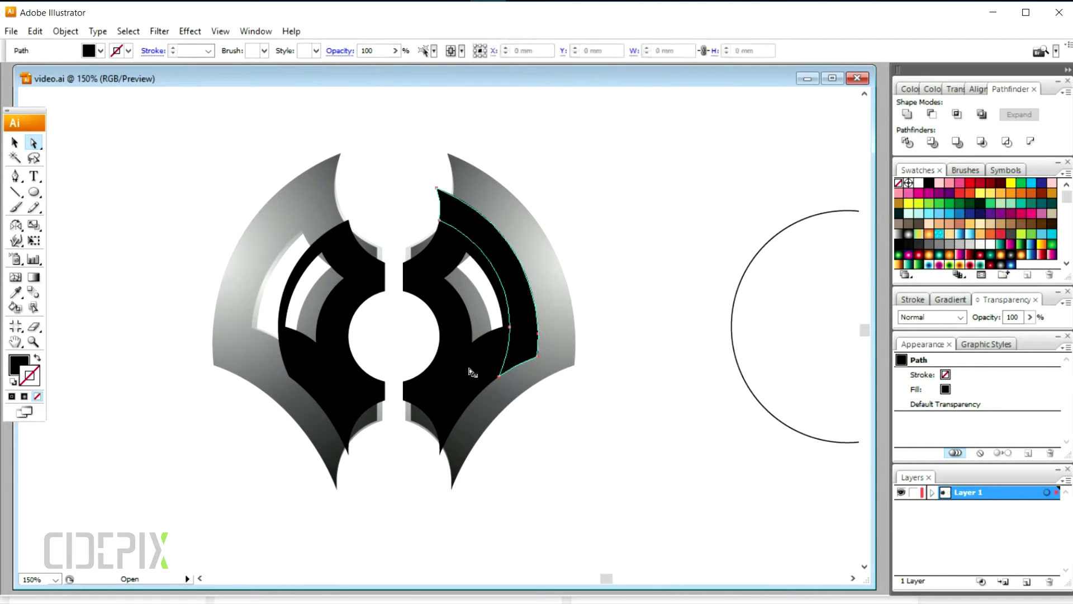
key("Delete")
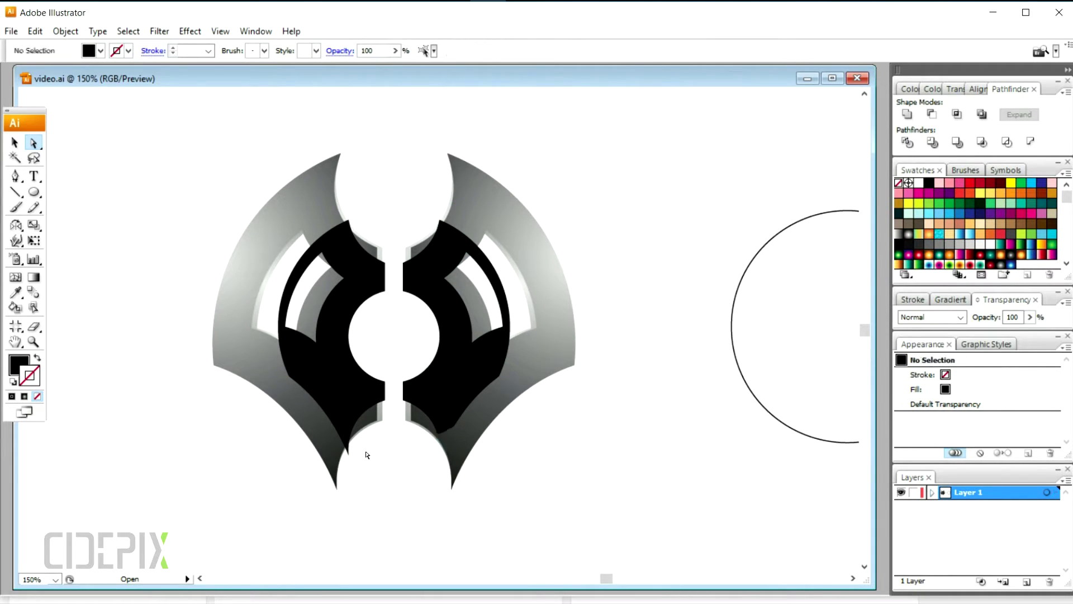
left_click(345, 439)
Select the remaining 74.589 × 68.895 mm group of black shapes inside the circle
left_click(431, 211)
left_click(128, 31)
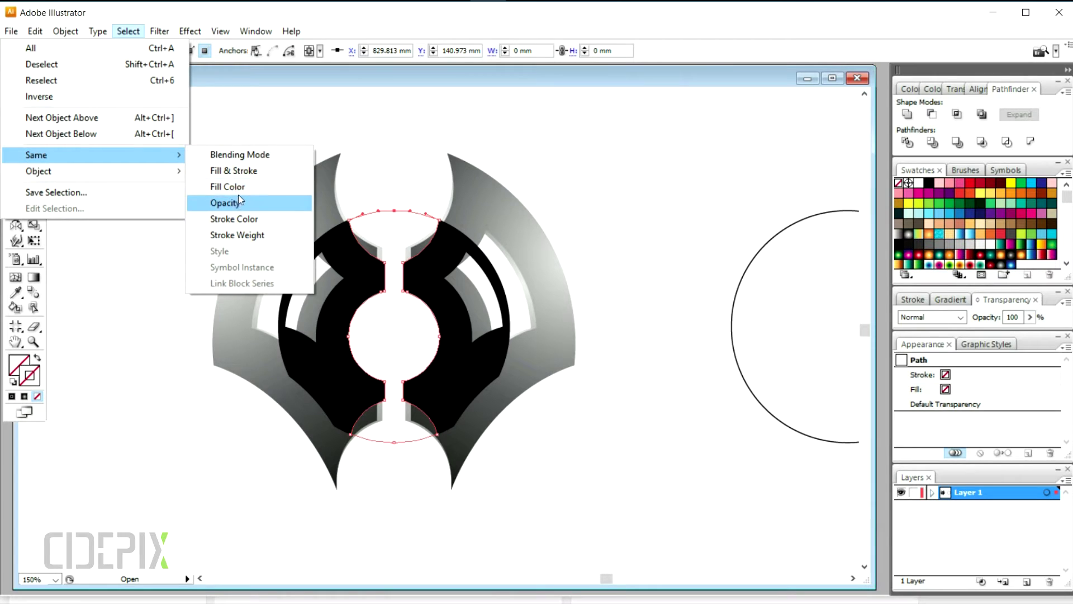
left_click(246, 187)
key("v")
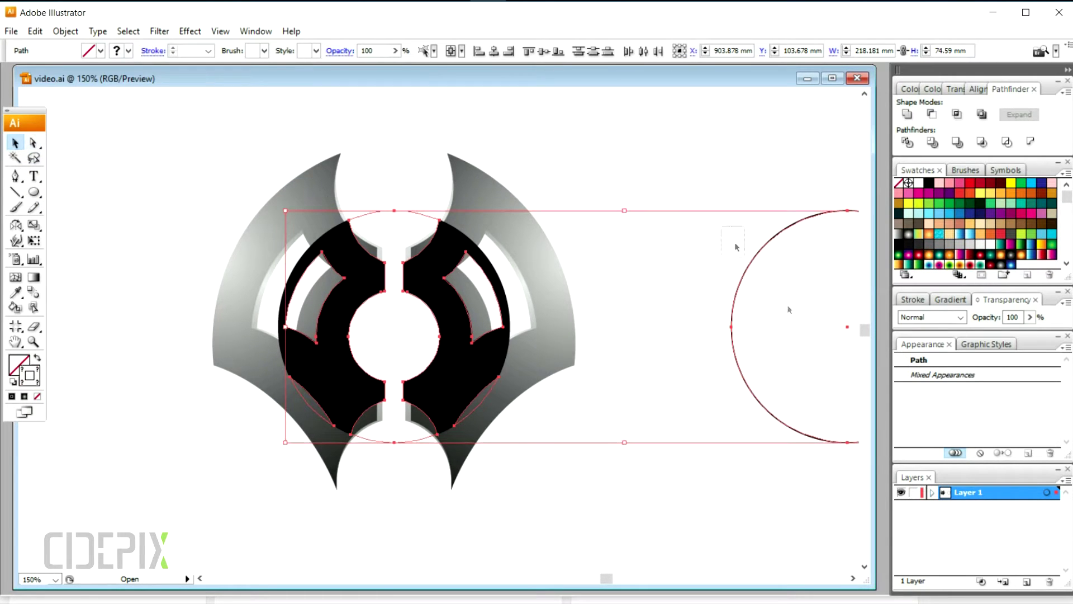
left_click(731, 307, "shift")
left_click(573, 273)
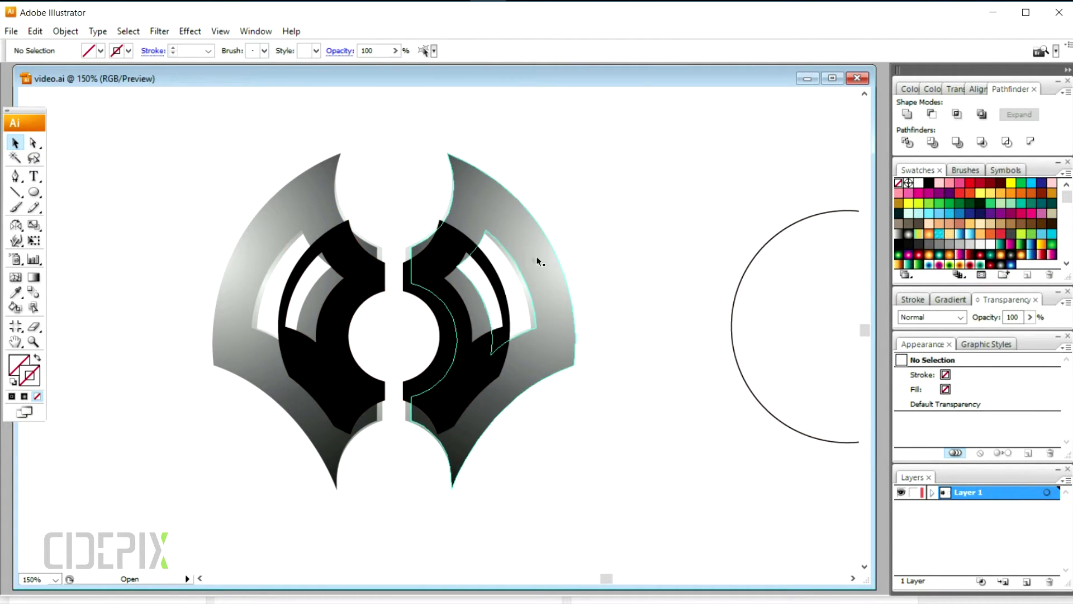
left_click(446, 302)
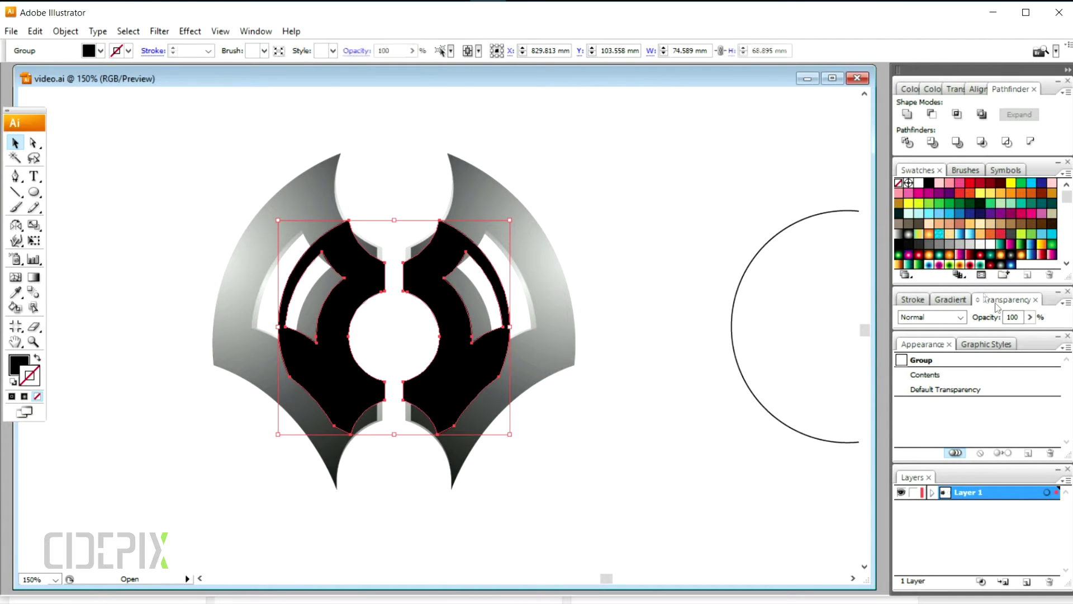
Set the inner black shapes to 30% opacity and centre a solid black 74.589 mm circle over them
left_click(1020, 317)
key("Return")
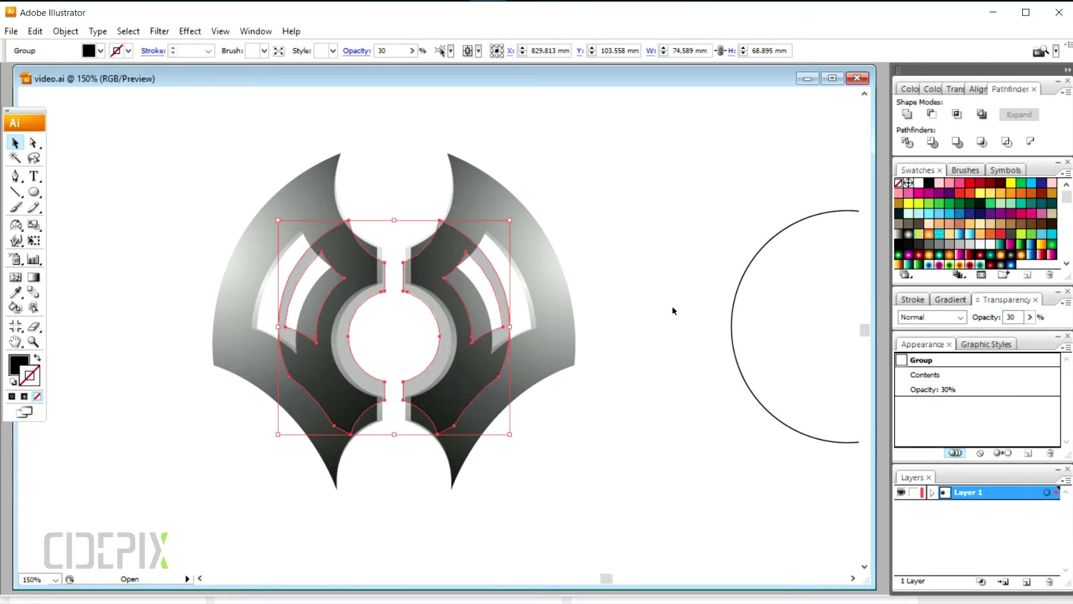
left_click(752, 294)
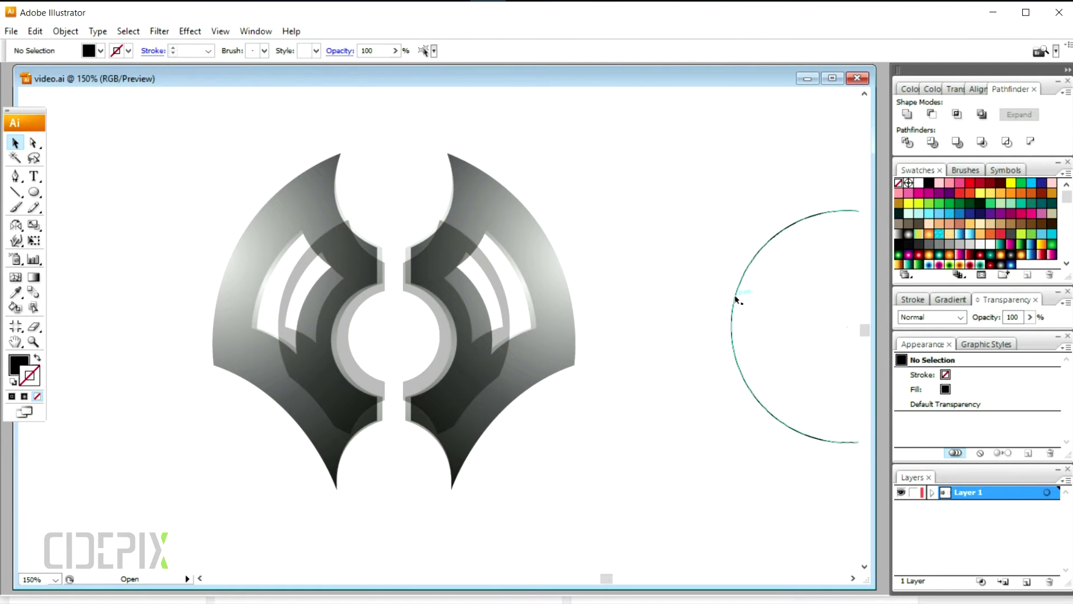
left_click(38, 360)
left_click_drag(697, 295, 547, 296)
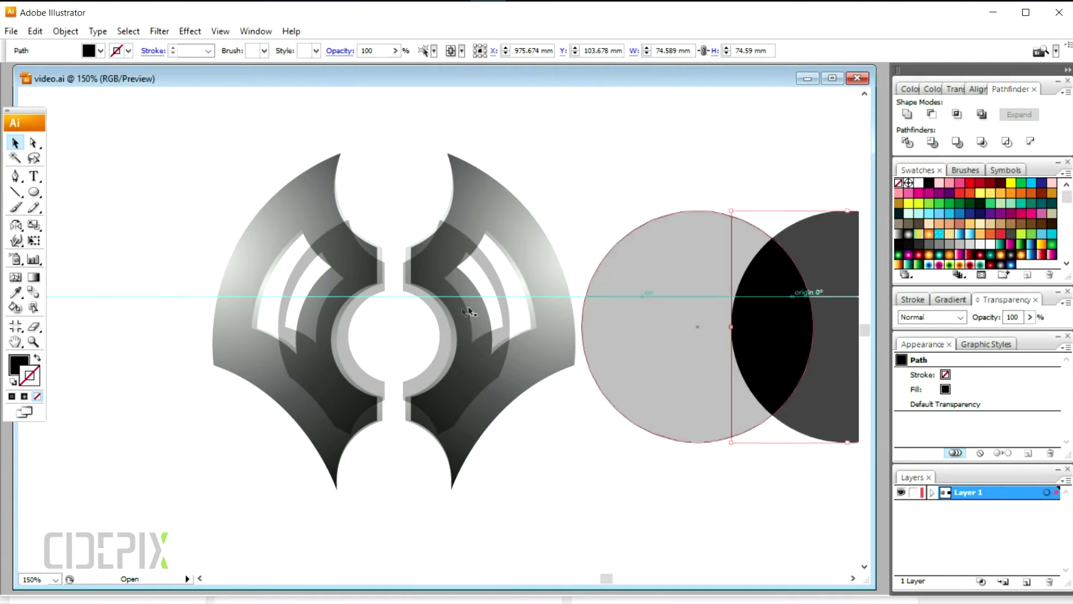
left_click(500, 309, "shift")
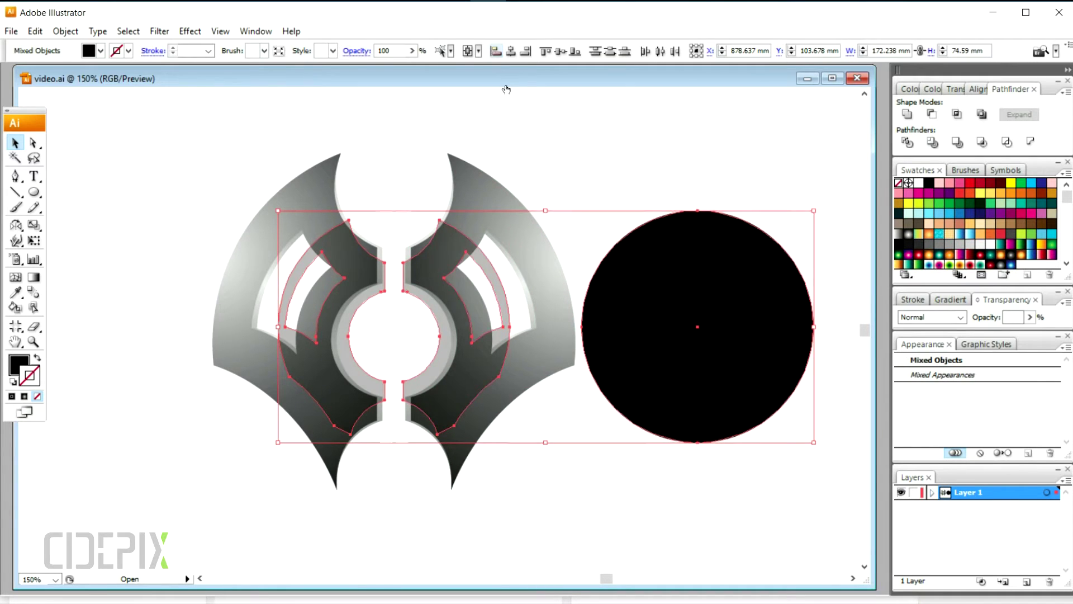
left_click(496, 51)
left_click(646, 218)
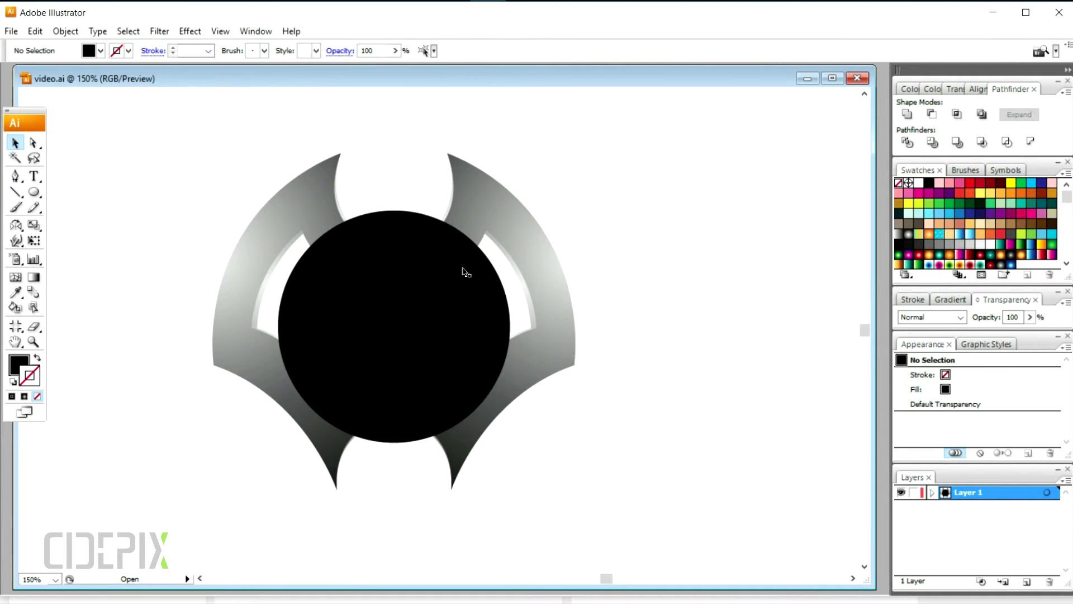
left_click(403, 230)
Fill the circle with a red radial gradient, its highlight moved near the top
left_click(990, 266)
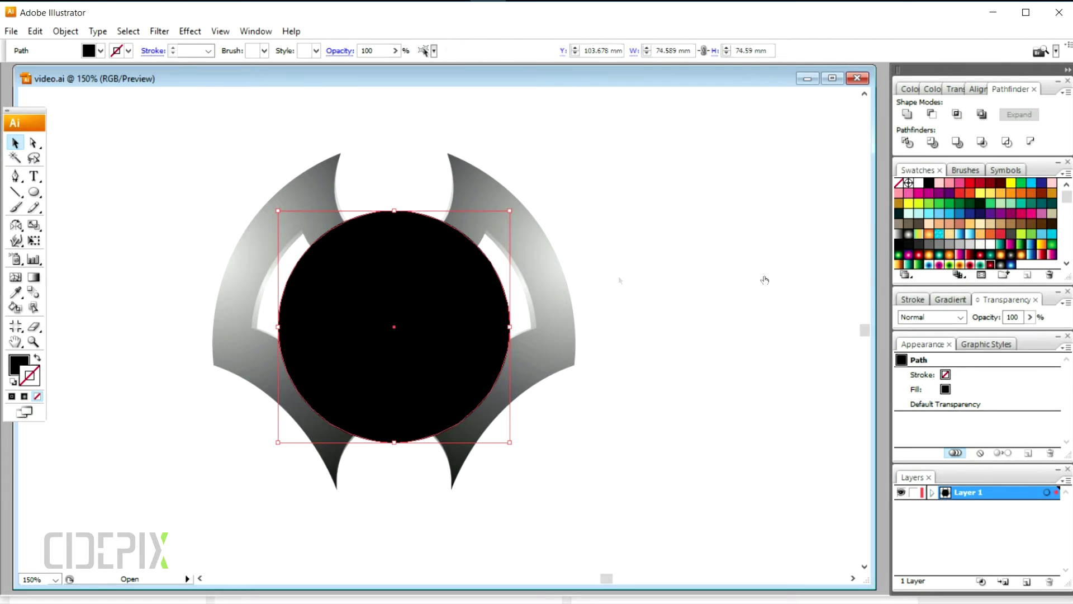
left_click(35, 281)
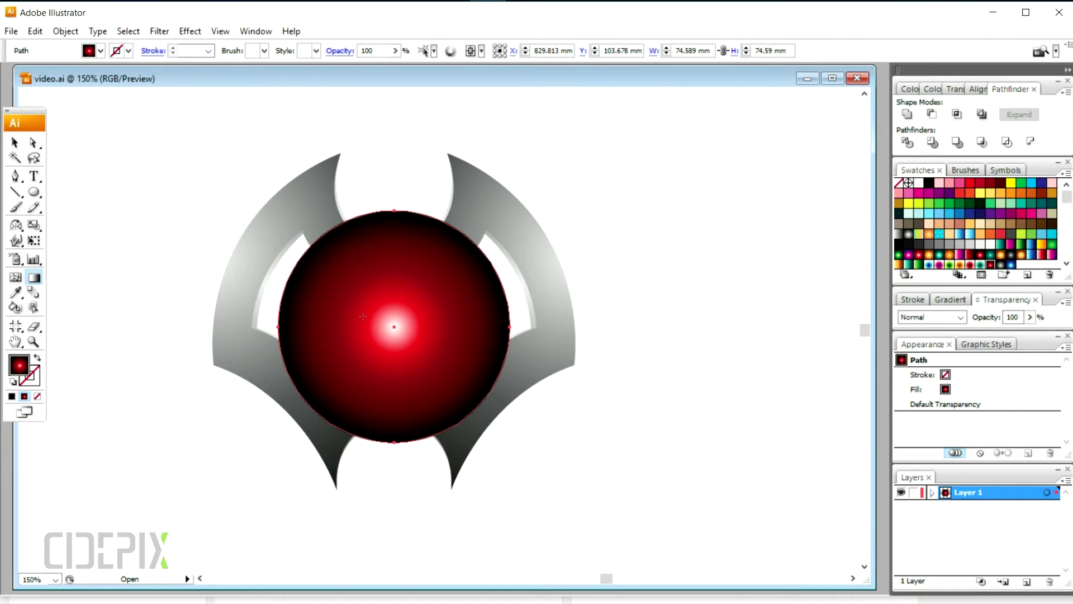
mouse_move(397, 249)
left_mouse_down()
mouse_move(400, 299)
mouse_move(384, 355)
left_mouse_up()
Add a smaller 66.557 mm red circle on top, its gradient highlight at the top
left_click(18, 148)
left_click(497, 271)
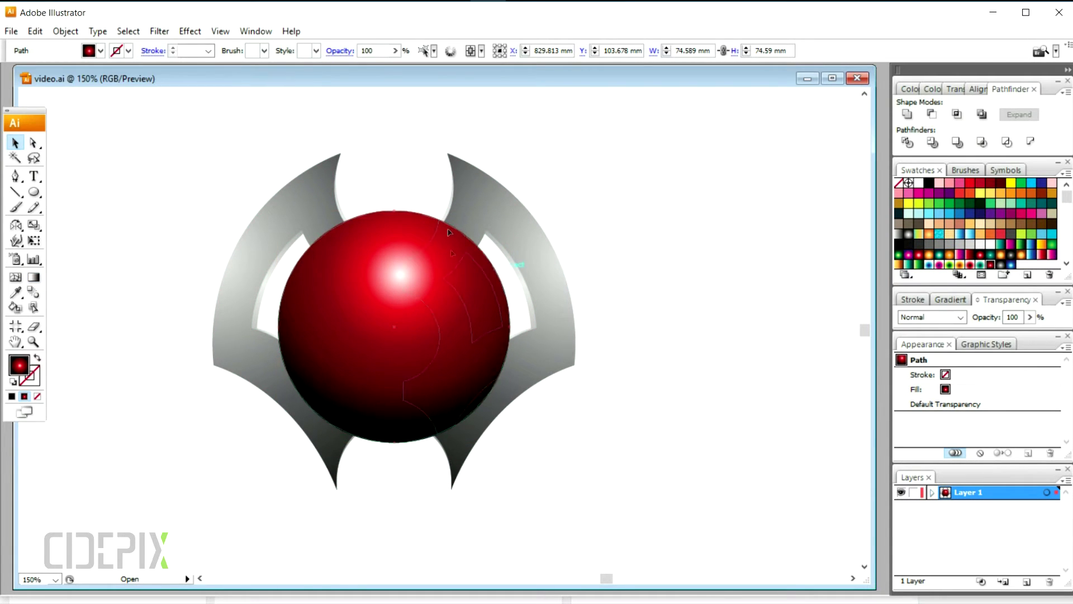
left_click_drag(508, 210, 506, 212)
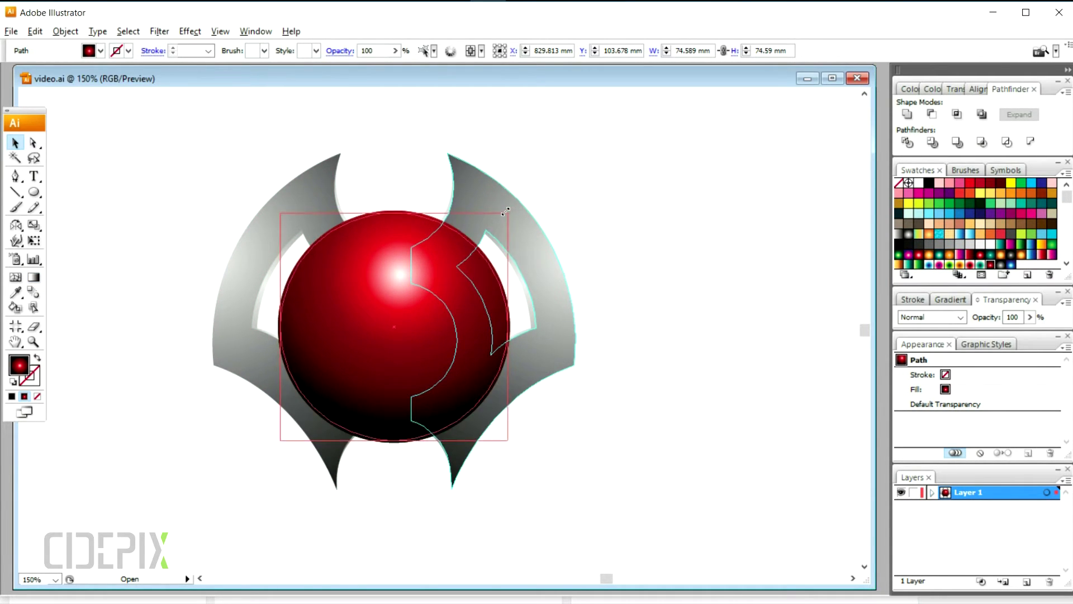
left_click_drag(394, 440, 399, 419)
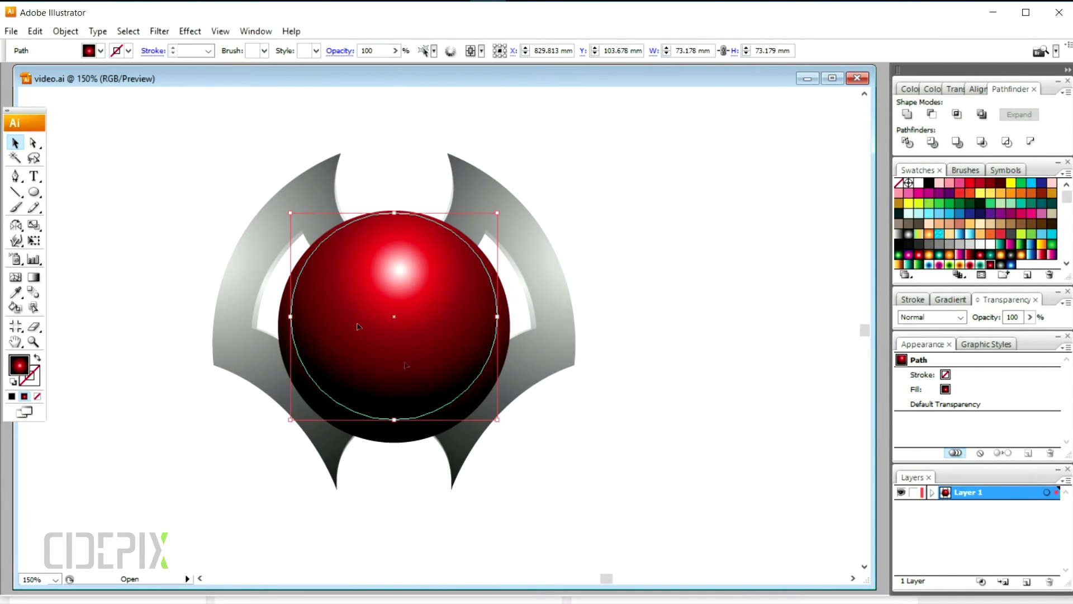
key("g")
left_click_drag(394, 262, 396, 426)
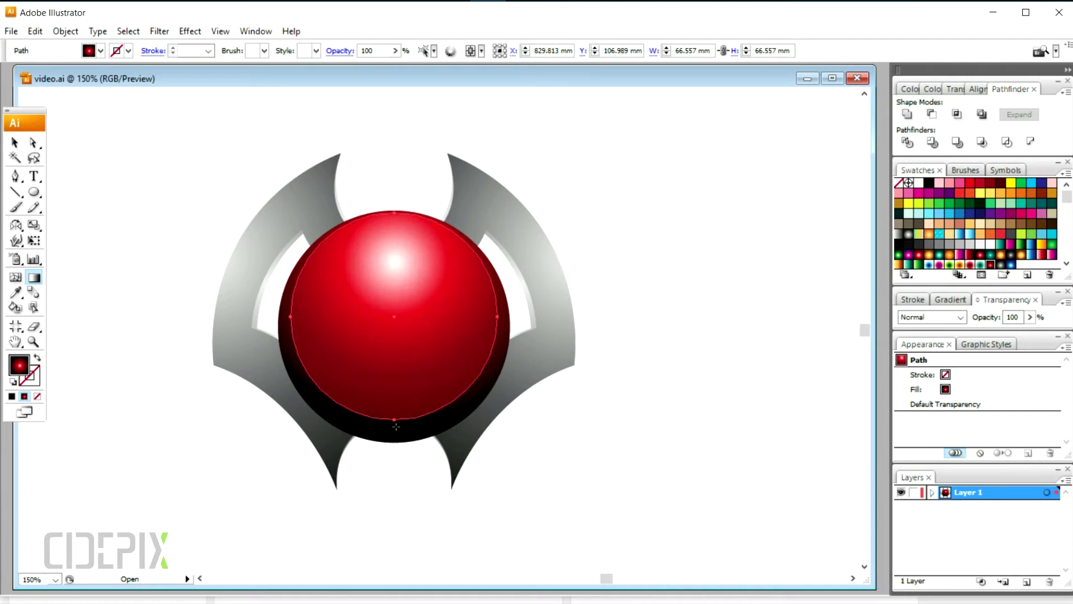
key("ctrl+1")
left_click_drag(422, 376, 423, 390)
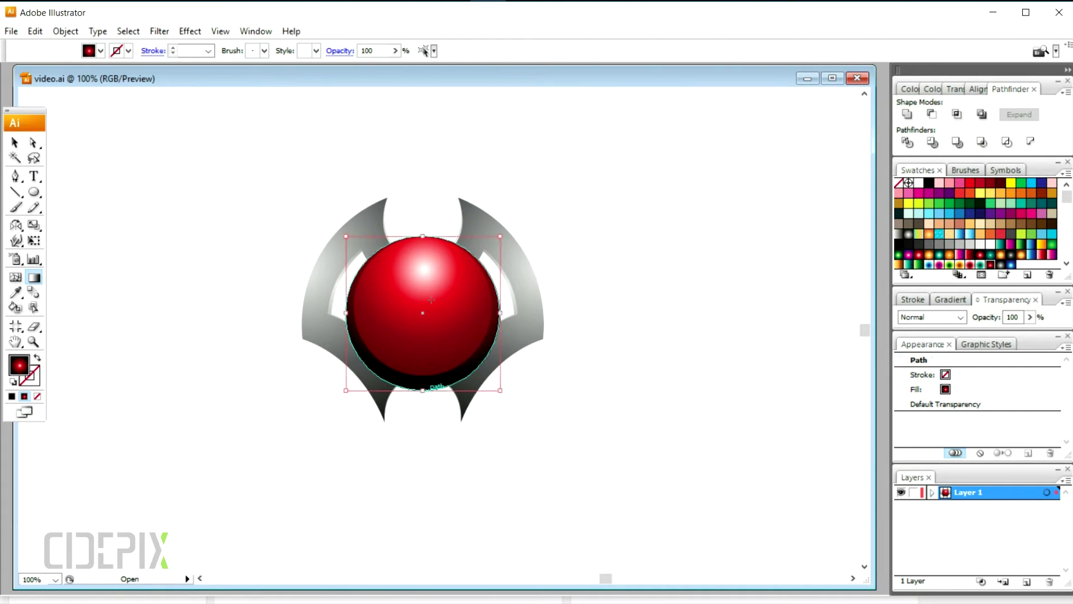
Send both red sphere circles behind the grey emblem parts and group them
key("v")
left_click(427, 241, "shift")
right_click(426, 240)
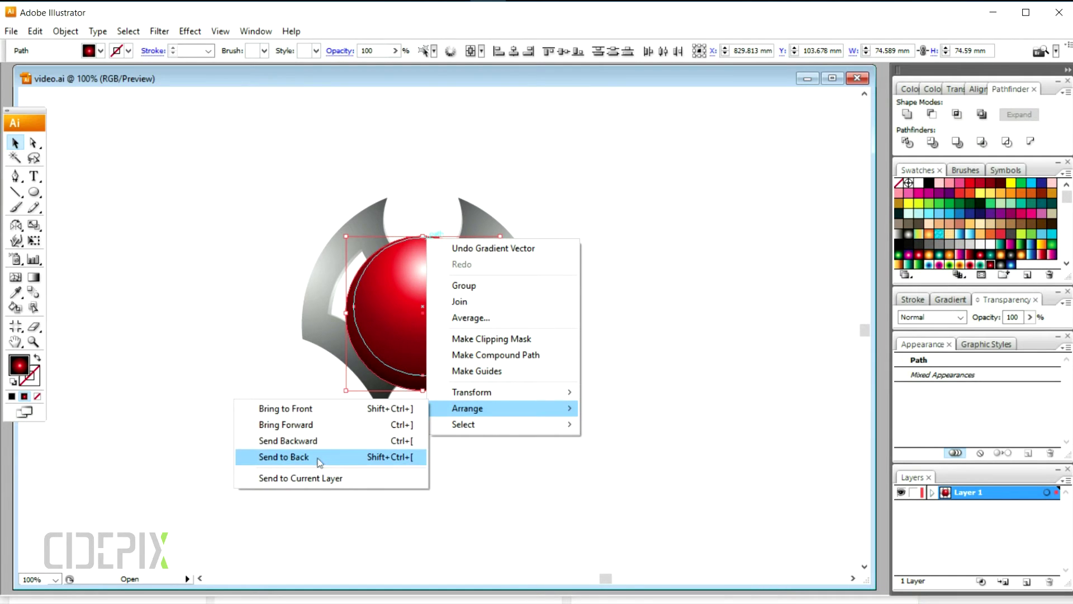
left_click(319, 457)
right_click(426, 246)
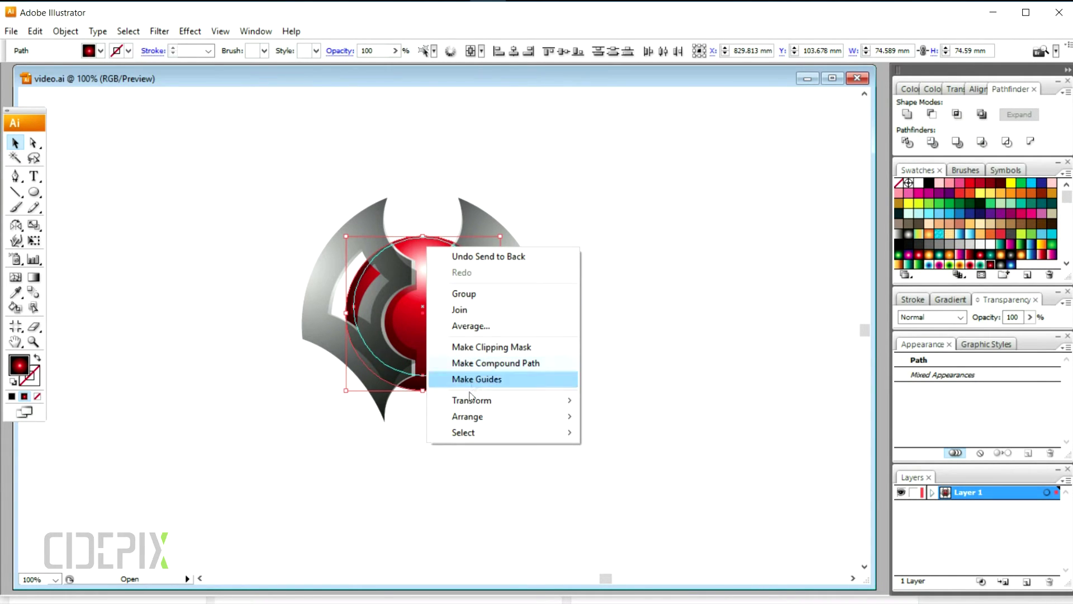
left_click(463, 293)
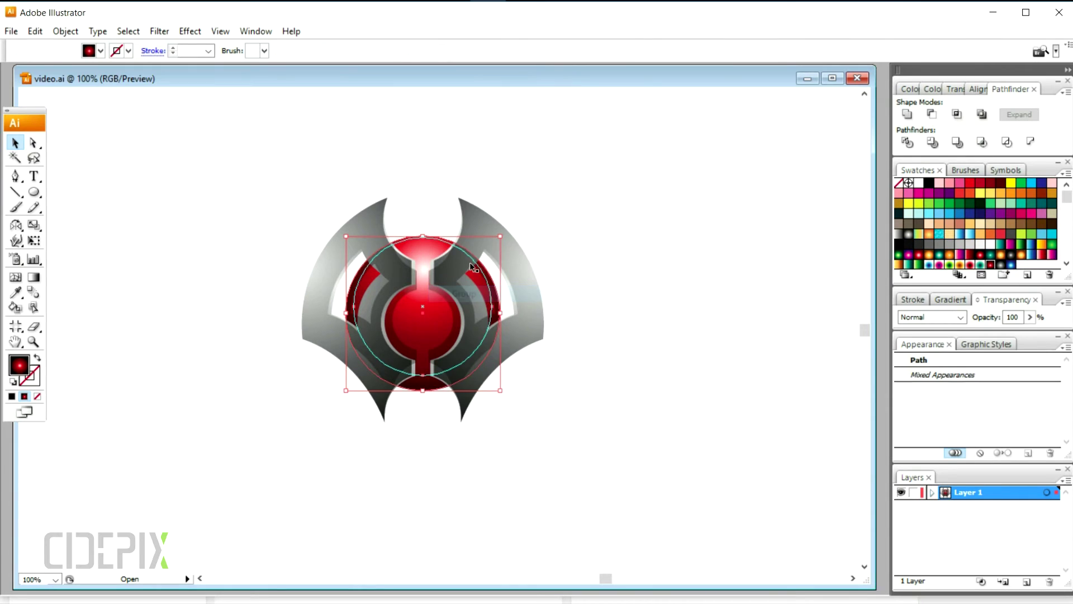
left_click(530, 235)
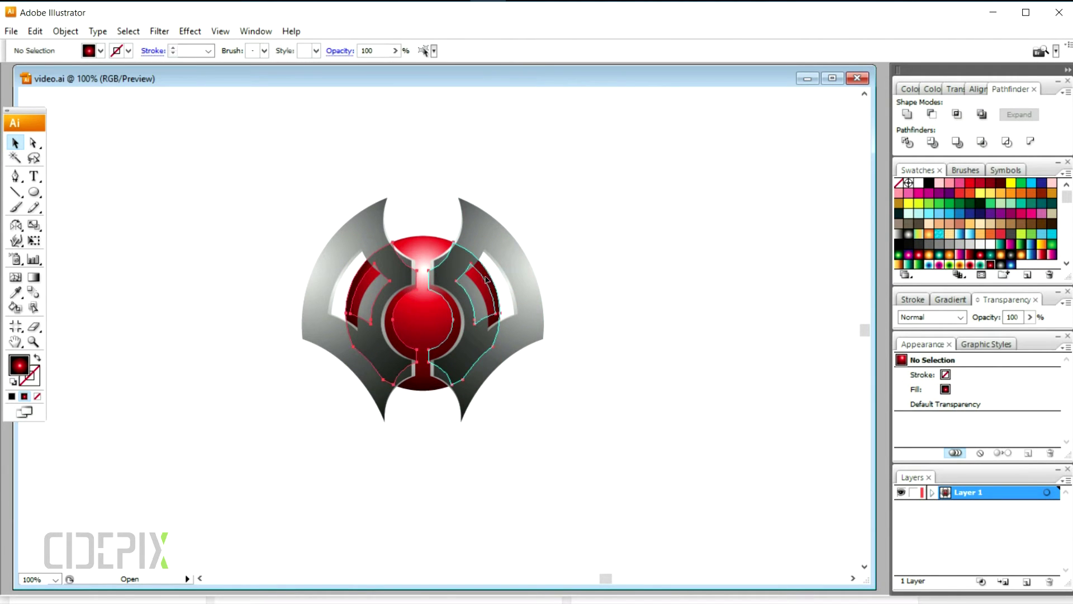
Bring the translucent overlay group to the front
right_click(486, 278)
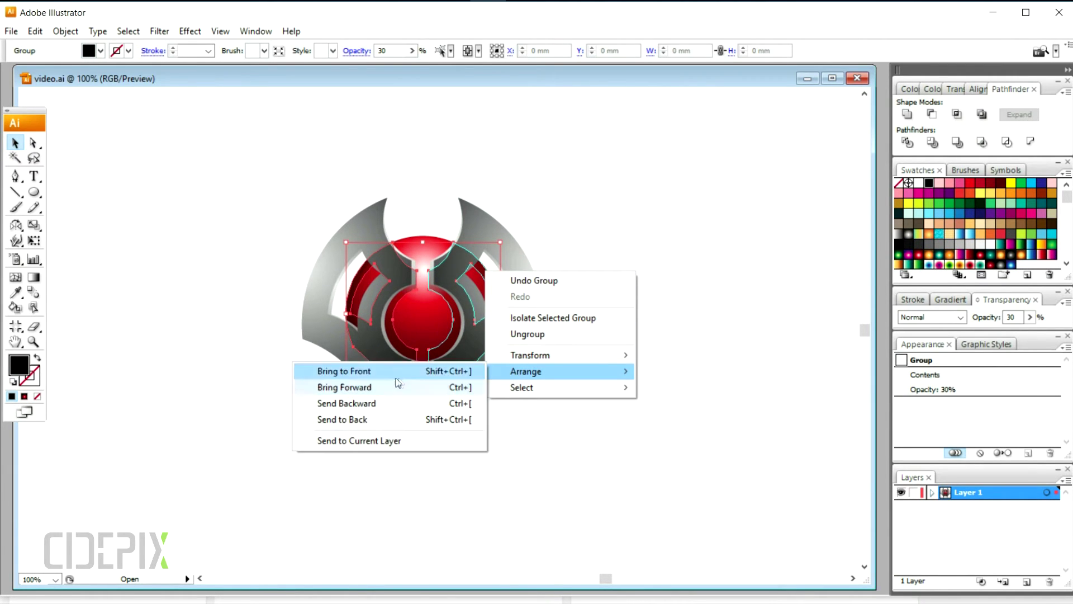
left_click(384, 404)
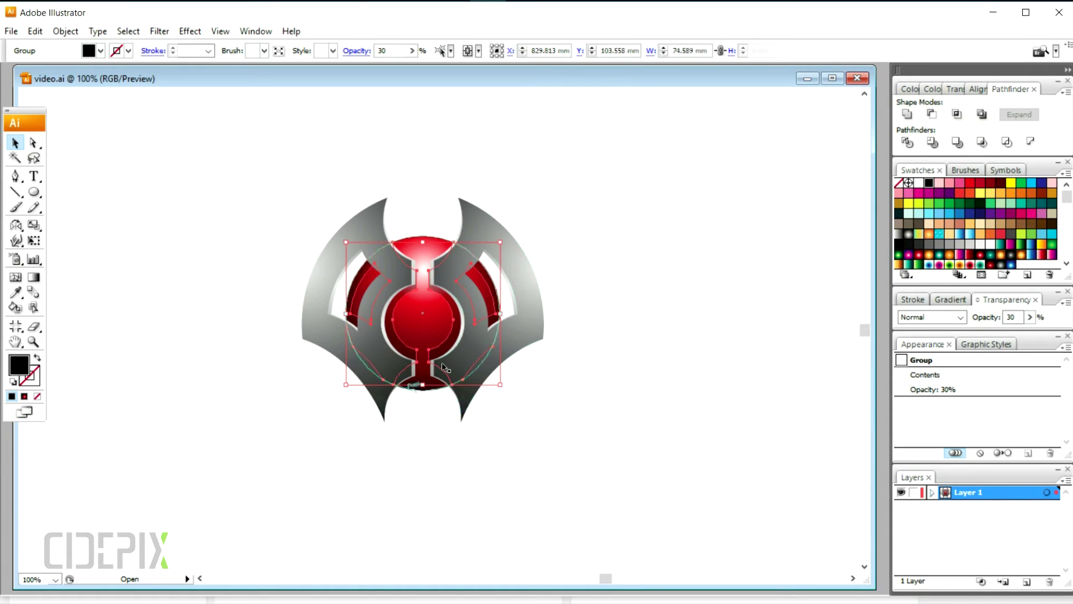
left_click(620, 245)
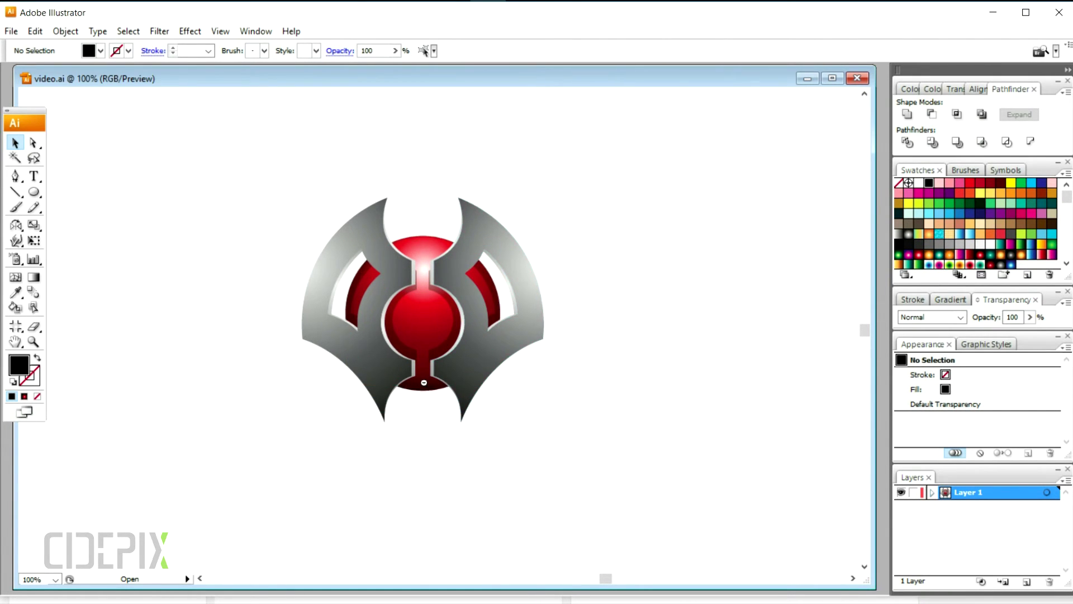
Move the whole emblem further left and group all its parts
key("ctrl+minus")
left_click_drag(254, 379, 254, 379)
left_click_drag(424, 302, 324, 306)
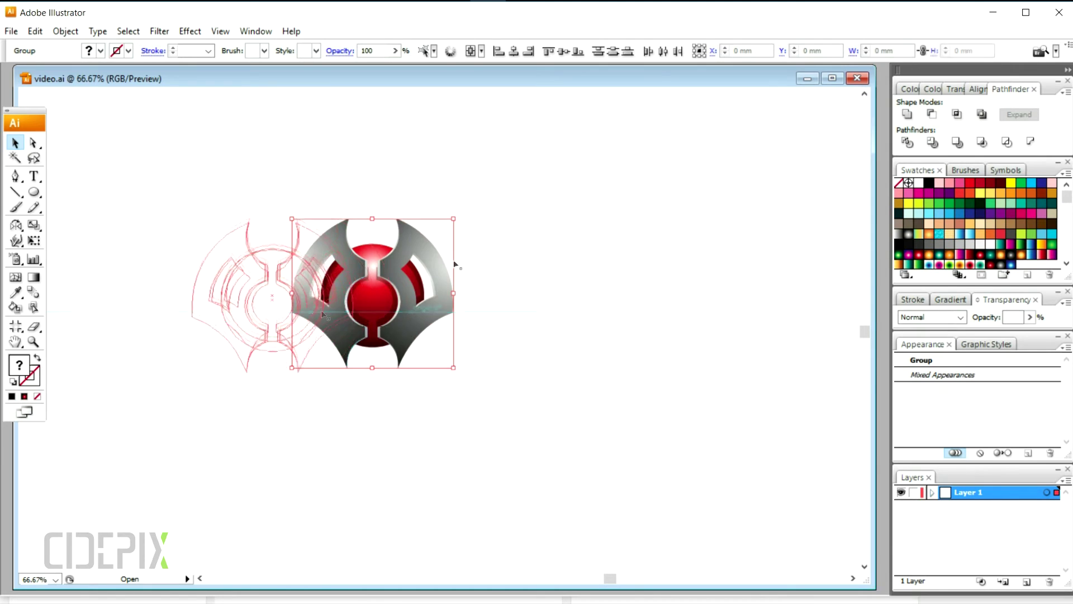
left_click(359, 329)
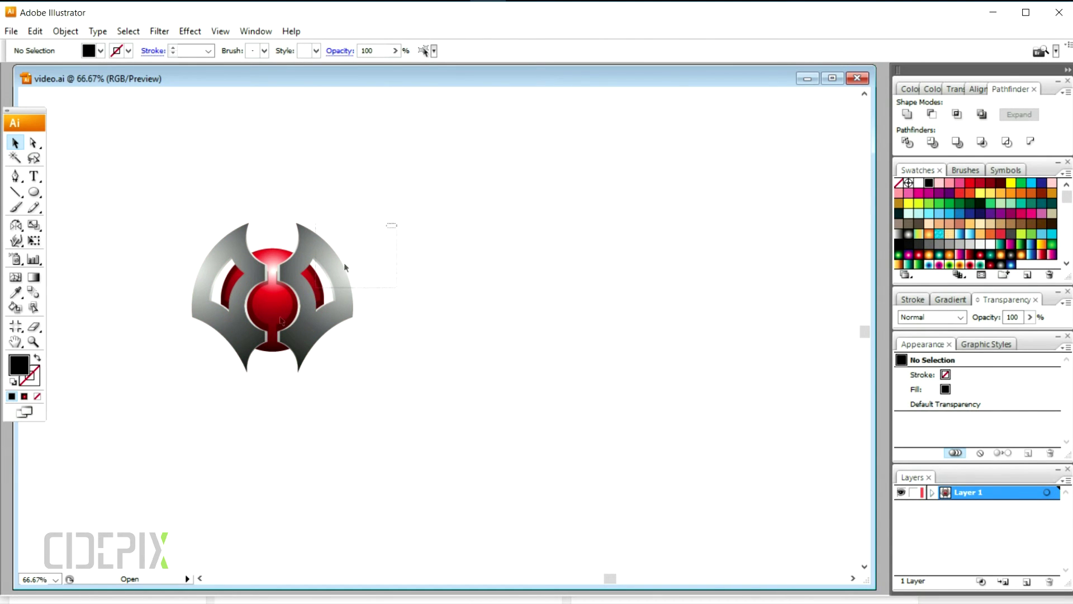
right_click(306, 296)
left_click(342, 343)
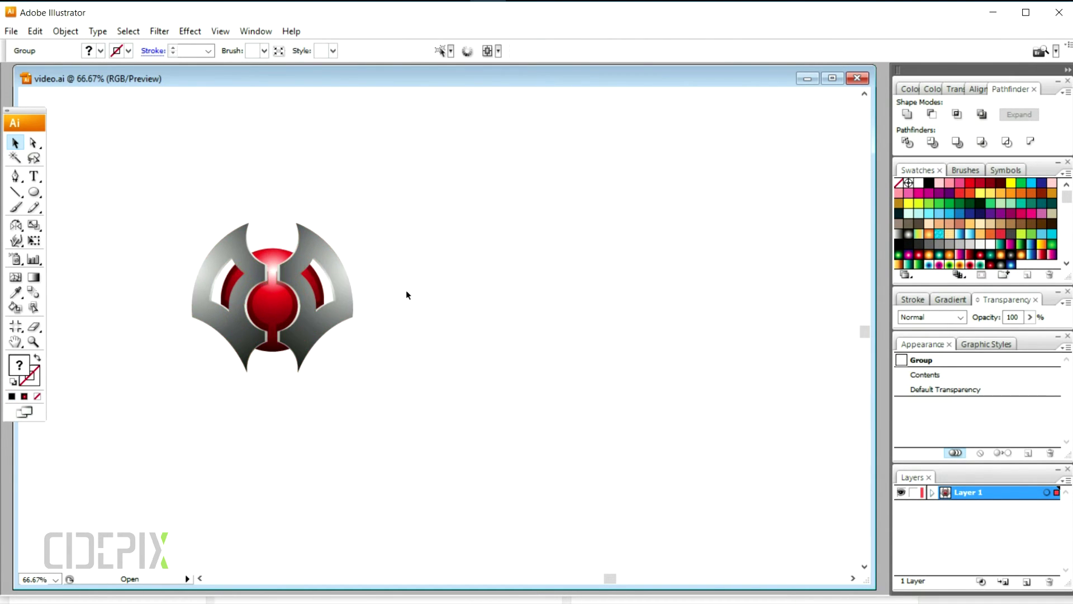
left_click(406, 294)
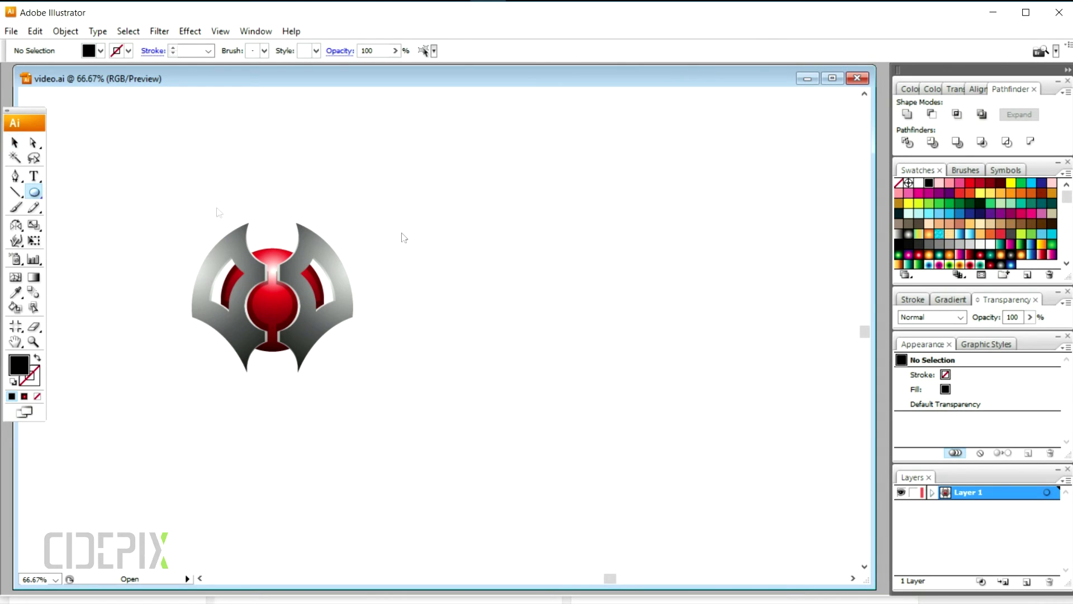
Draw a circle, fill it with a soft grey-to-white radial gradient, and squash it flat
left_click_drag(544, 355, 601, 421)
left_click(15, 143)
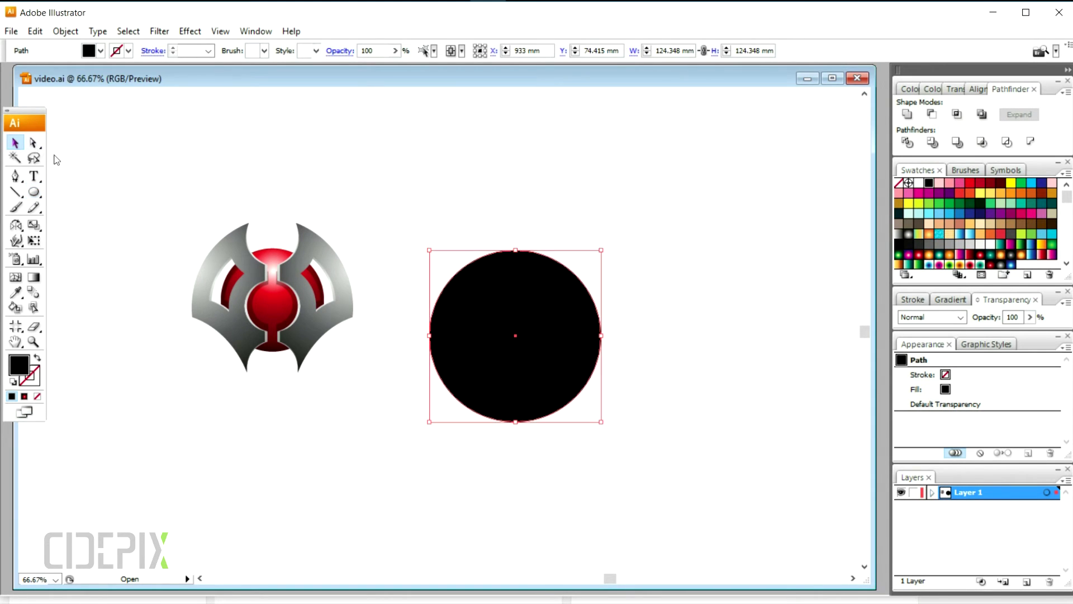
left_click(911, 234)
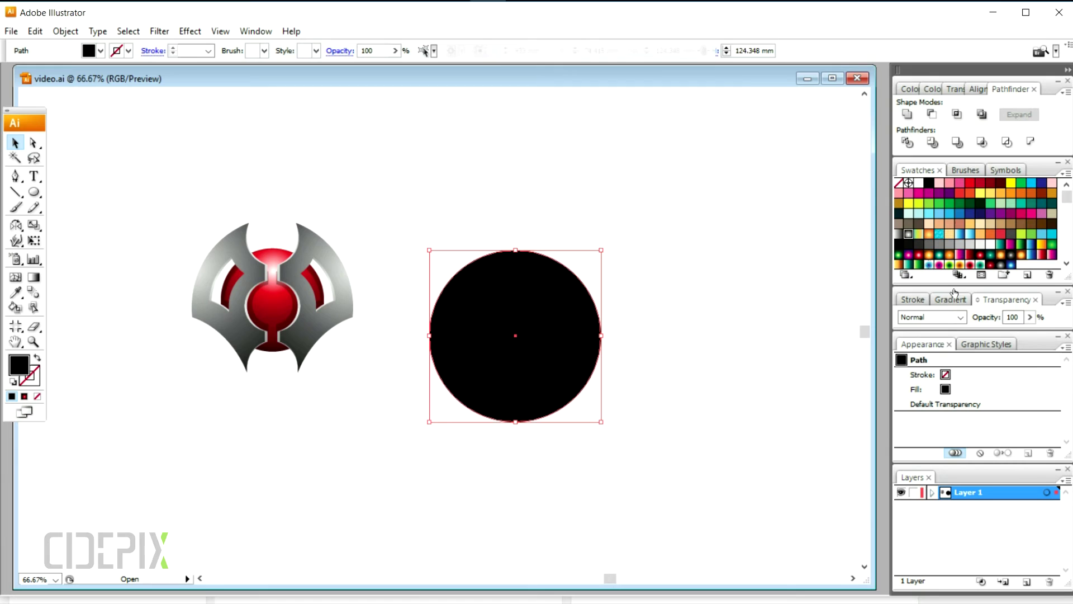
mouse_move(908, 328)
left_mouse_down()
mouse_move(1039, 330)
mouse_move(889, 327)
left_mouse_up()
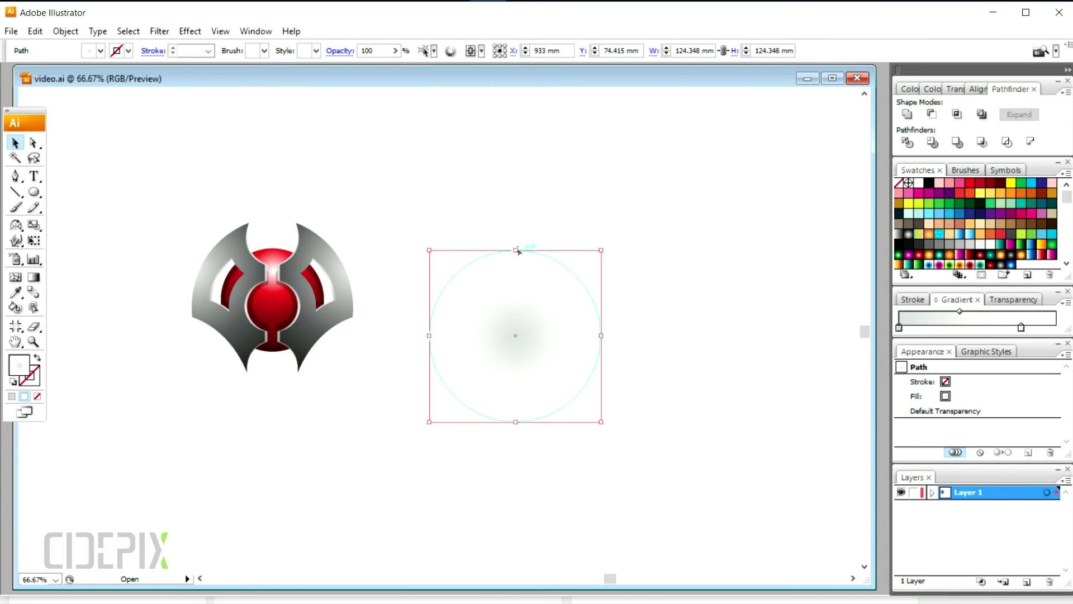
left_click_drag(516, 250, 515, 392)
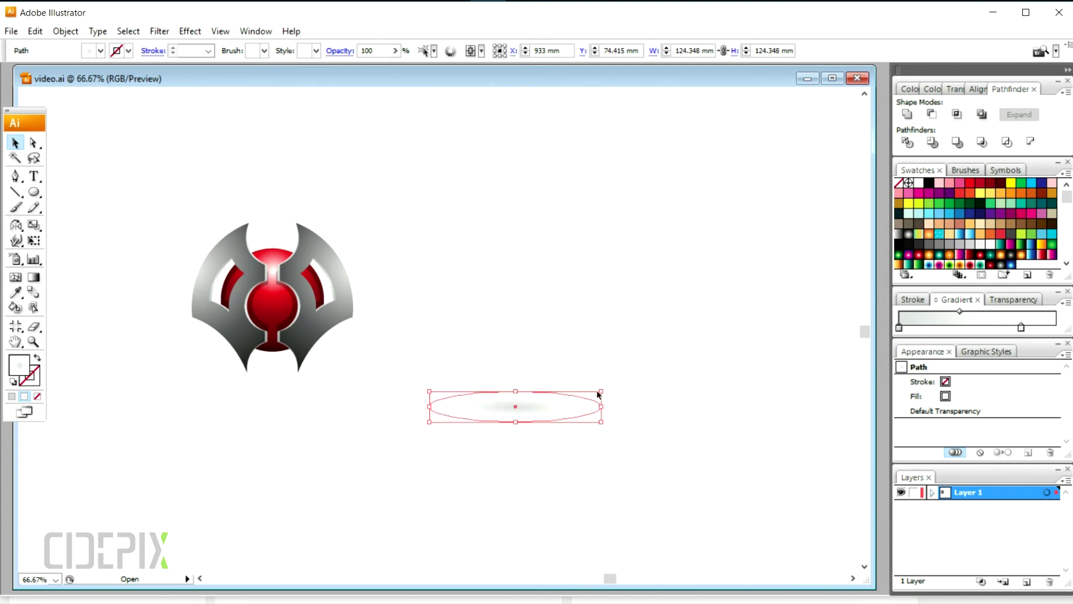
Place the flat ellipse under the emblem and set its blend mode to Multiply
left_click_drag(519, 412, 296, 393)
double_click(1013, 297)
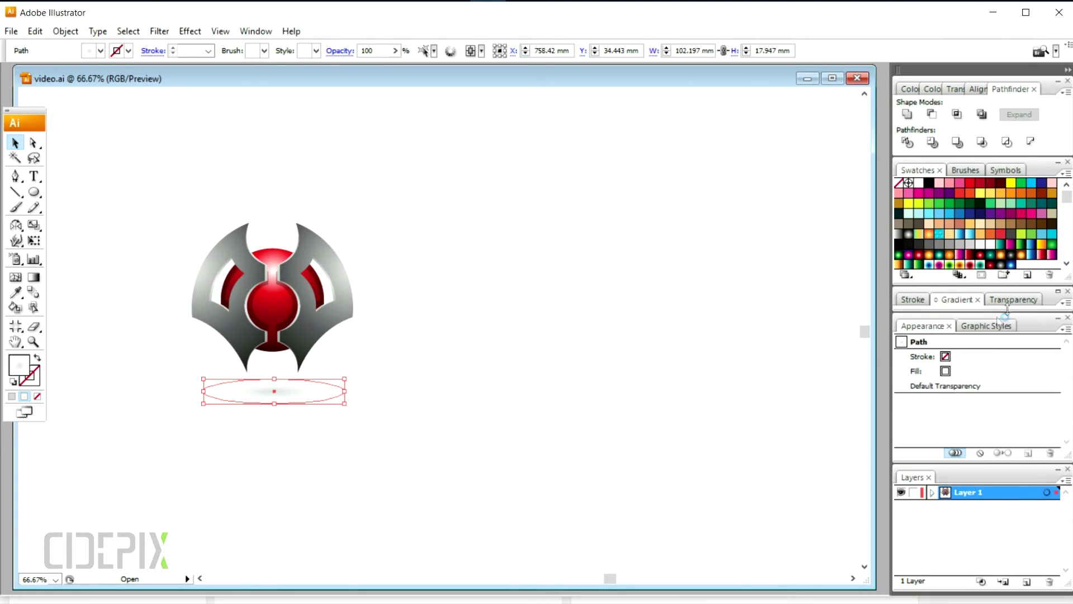
left_click(1007, 302)
left_click(929, 316)
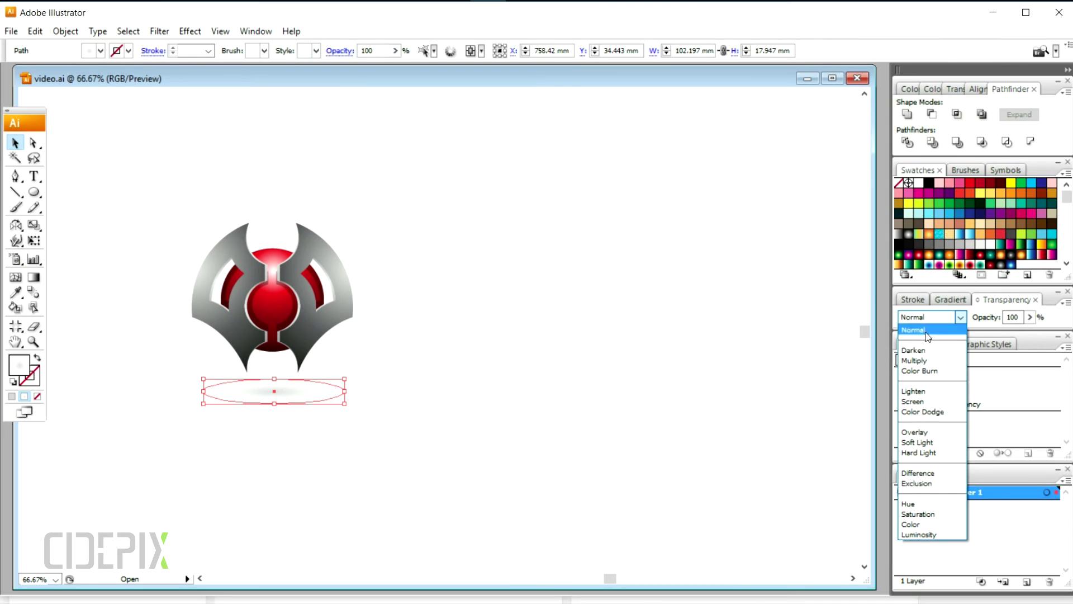
left_click(925, 361)
left_click(374, 395)
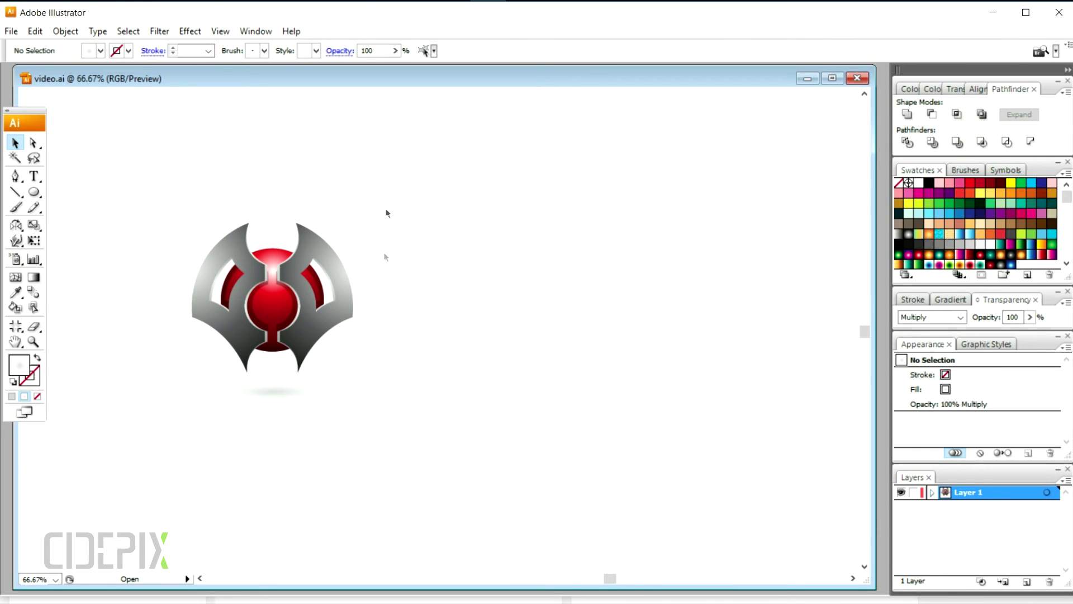
left_click_drag(217, 433, 218, 433)
Duplicate the emblem and shadow to the right and give the copy's sphere a blue gradient
left_click(477, 143)
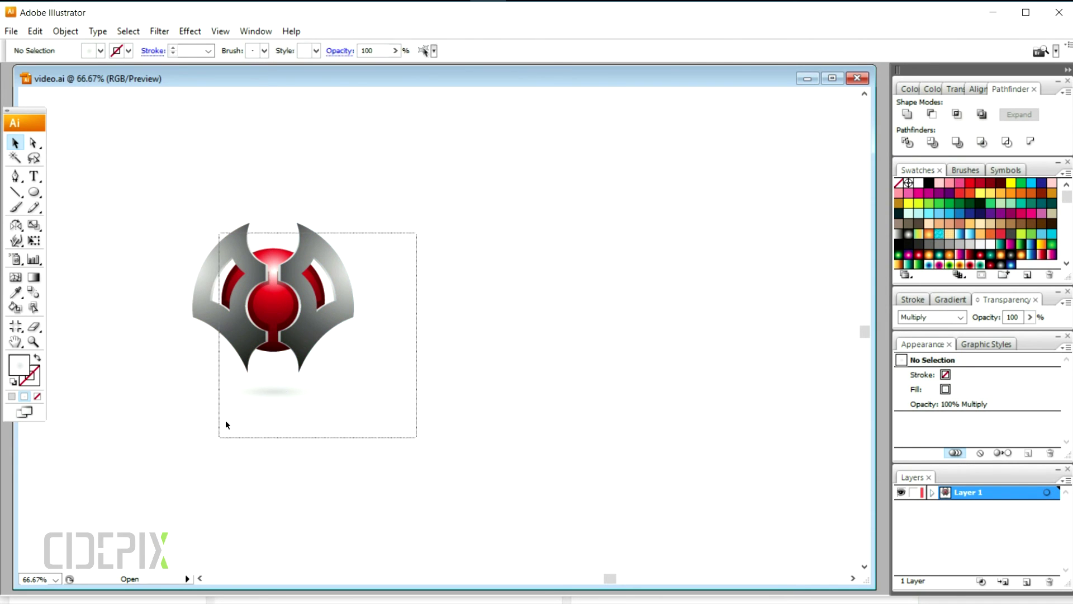
left_click_drag(227, 425, 227, 425)
left_click_drag(298, 338, 655, 228)
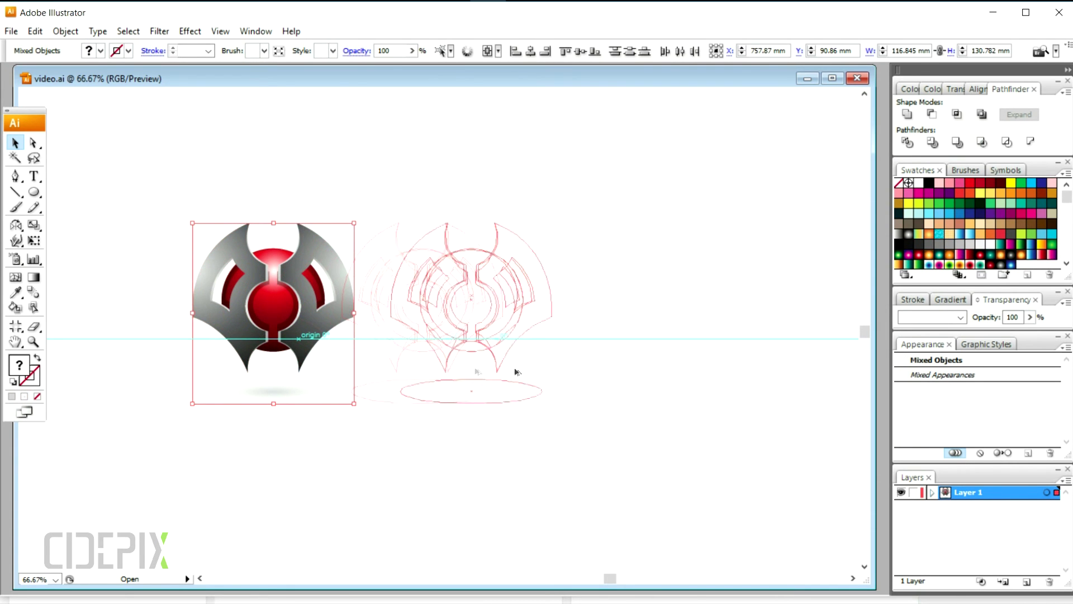
left_click(654, 227)
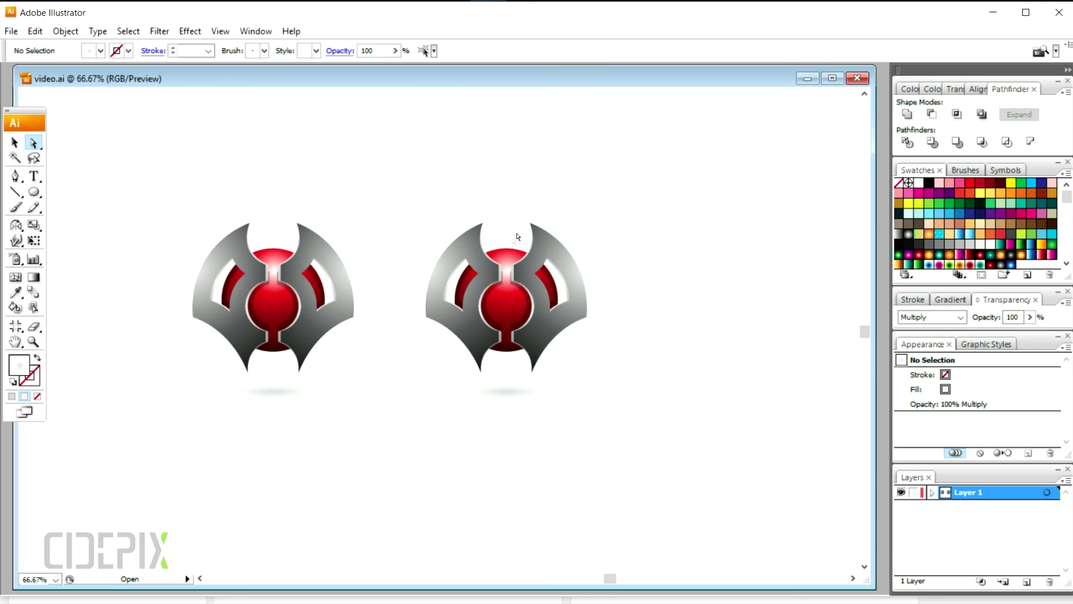
left_click(503, 265)
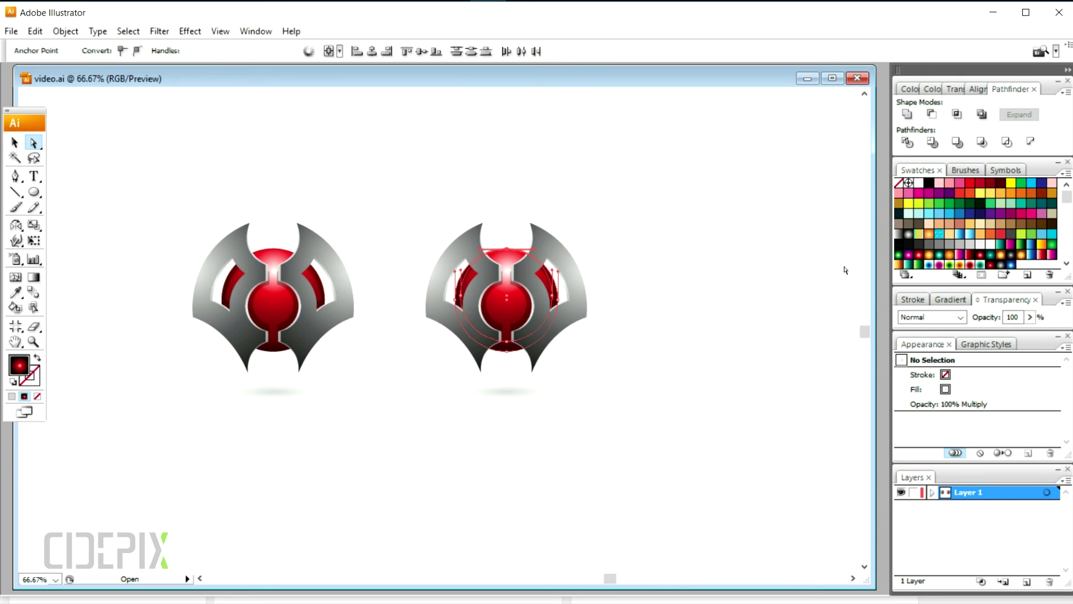
left_click(1012, 265)
left_click(627, 245)
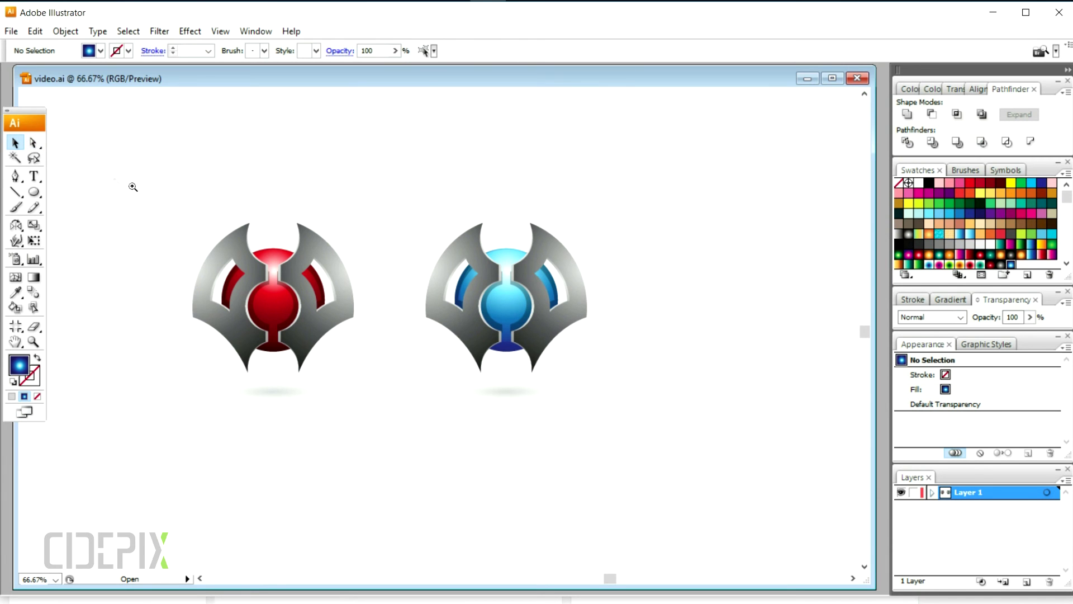
left_click_drag(316, 325, 671, 455)
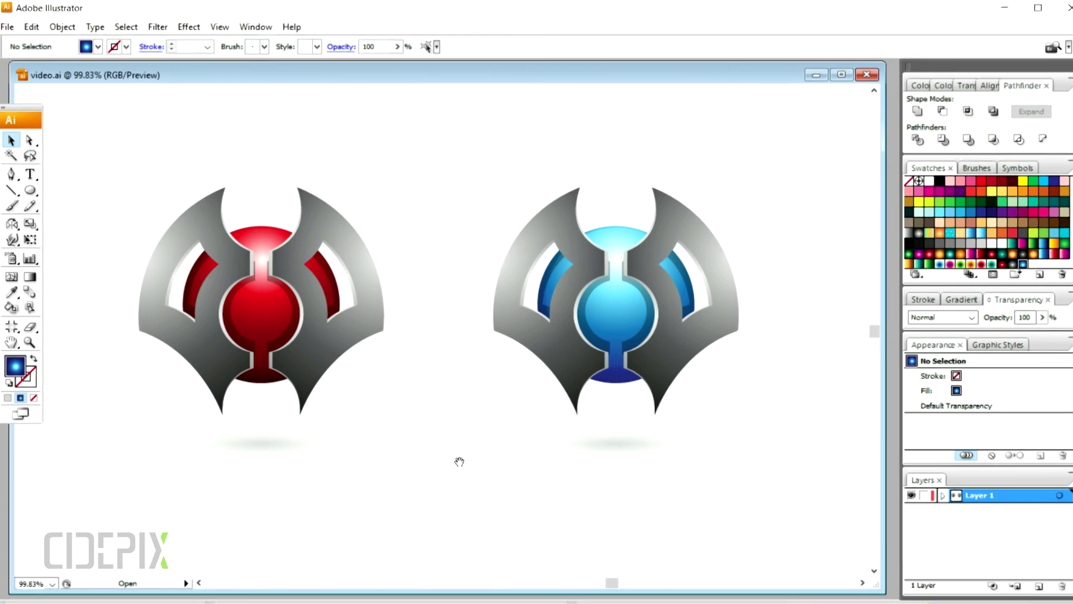